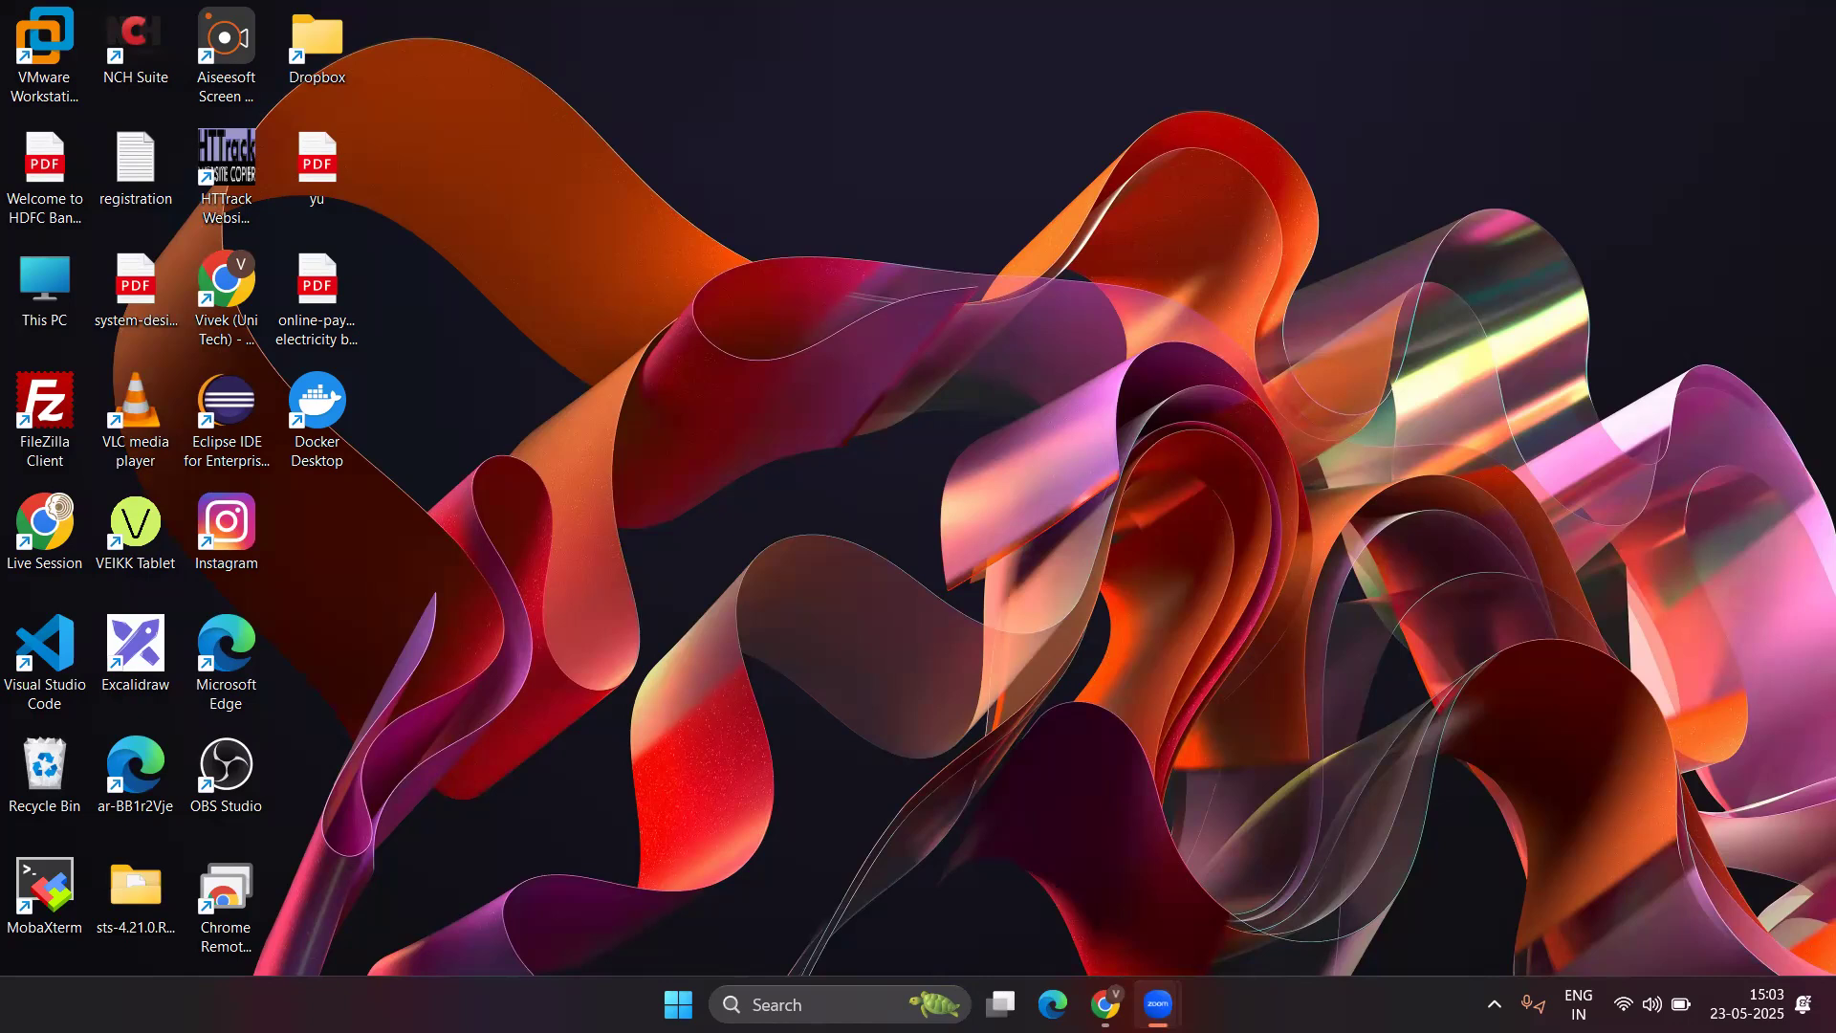
Open the ar-BB1r2Vje web shortcut from the desktop and move its Edge window onto the adjacent display.
right_click(939, 421)
left_click(1009, 525)
double_click(148, 776)
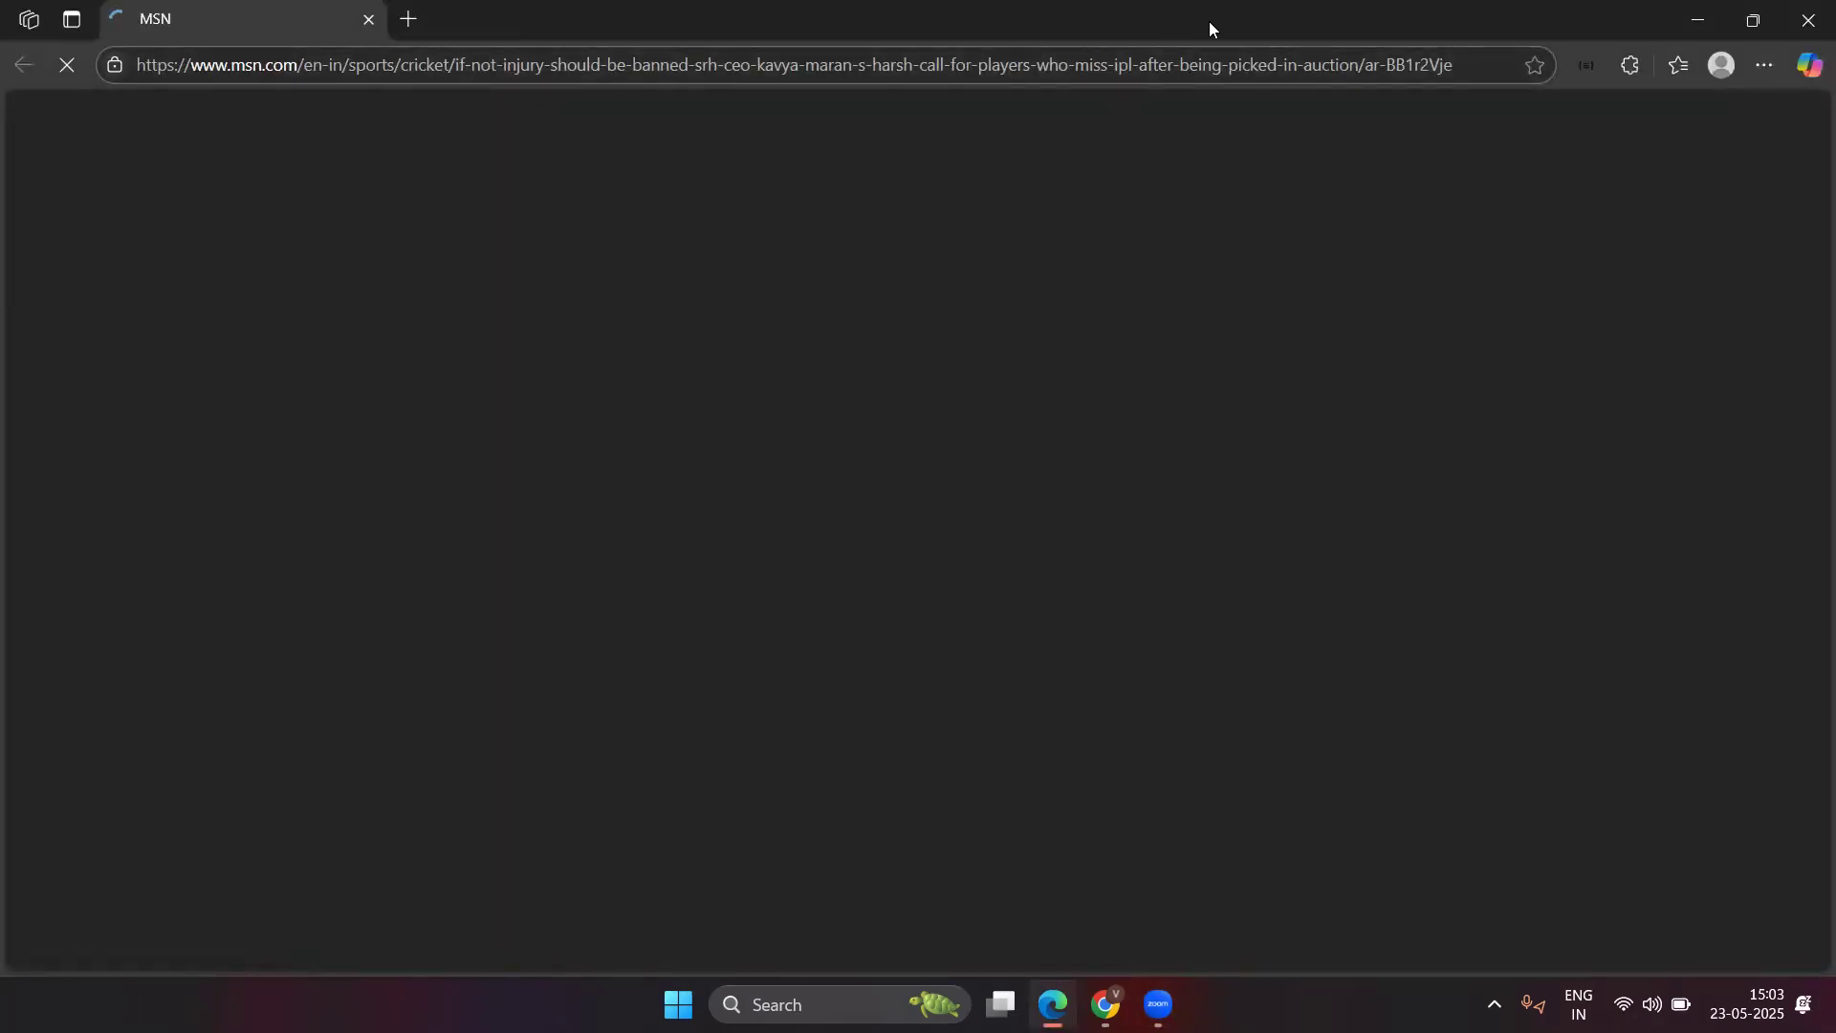
left_click_drag(1209, 21, 1835, 21)
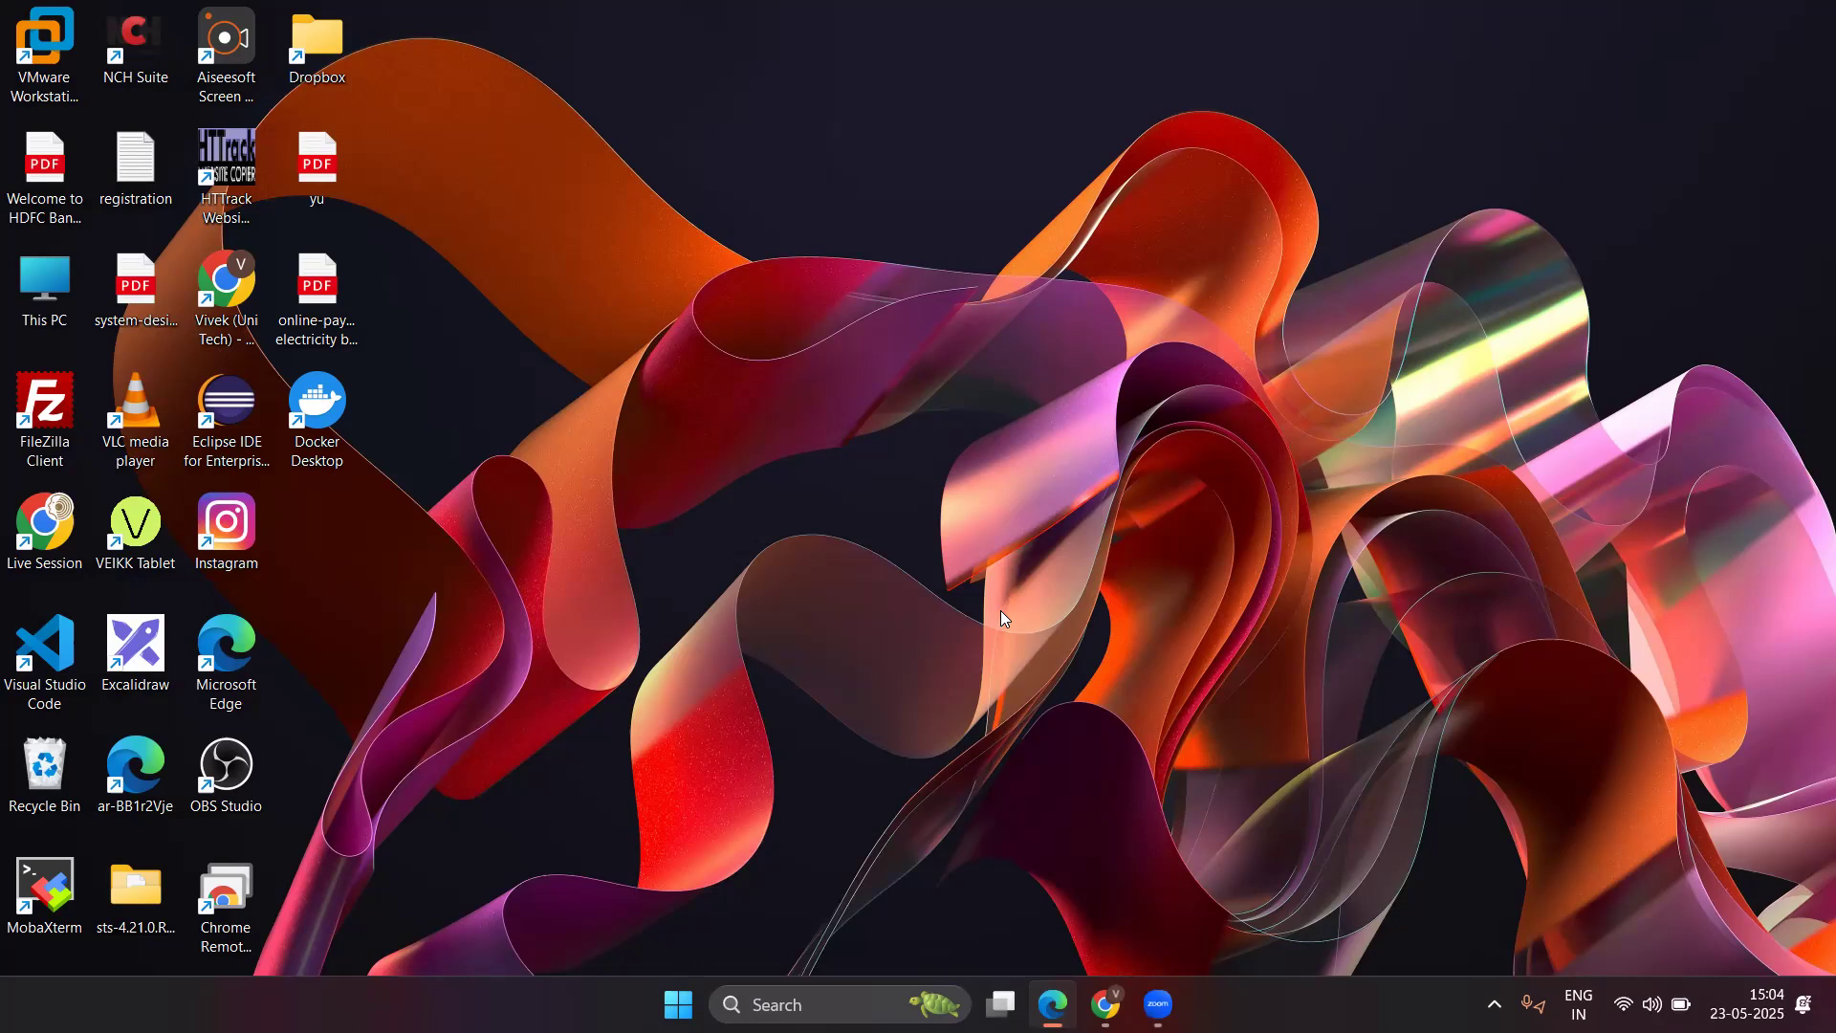
Launch Notepad, maximize its window and create a new blank document tab.
key("super+r")
type("no")
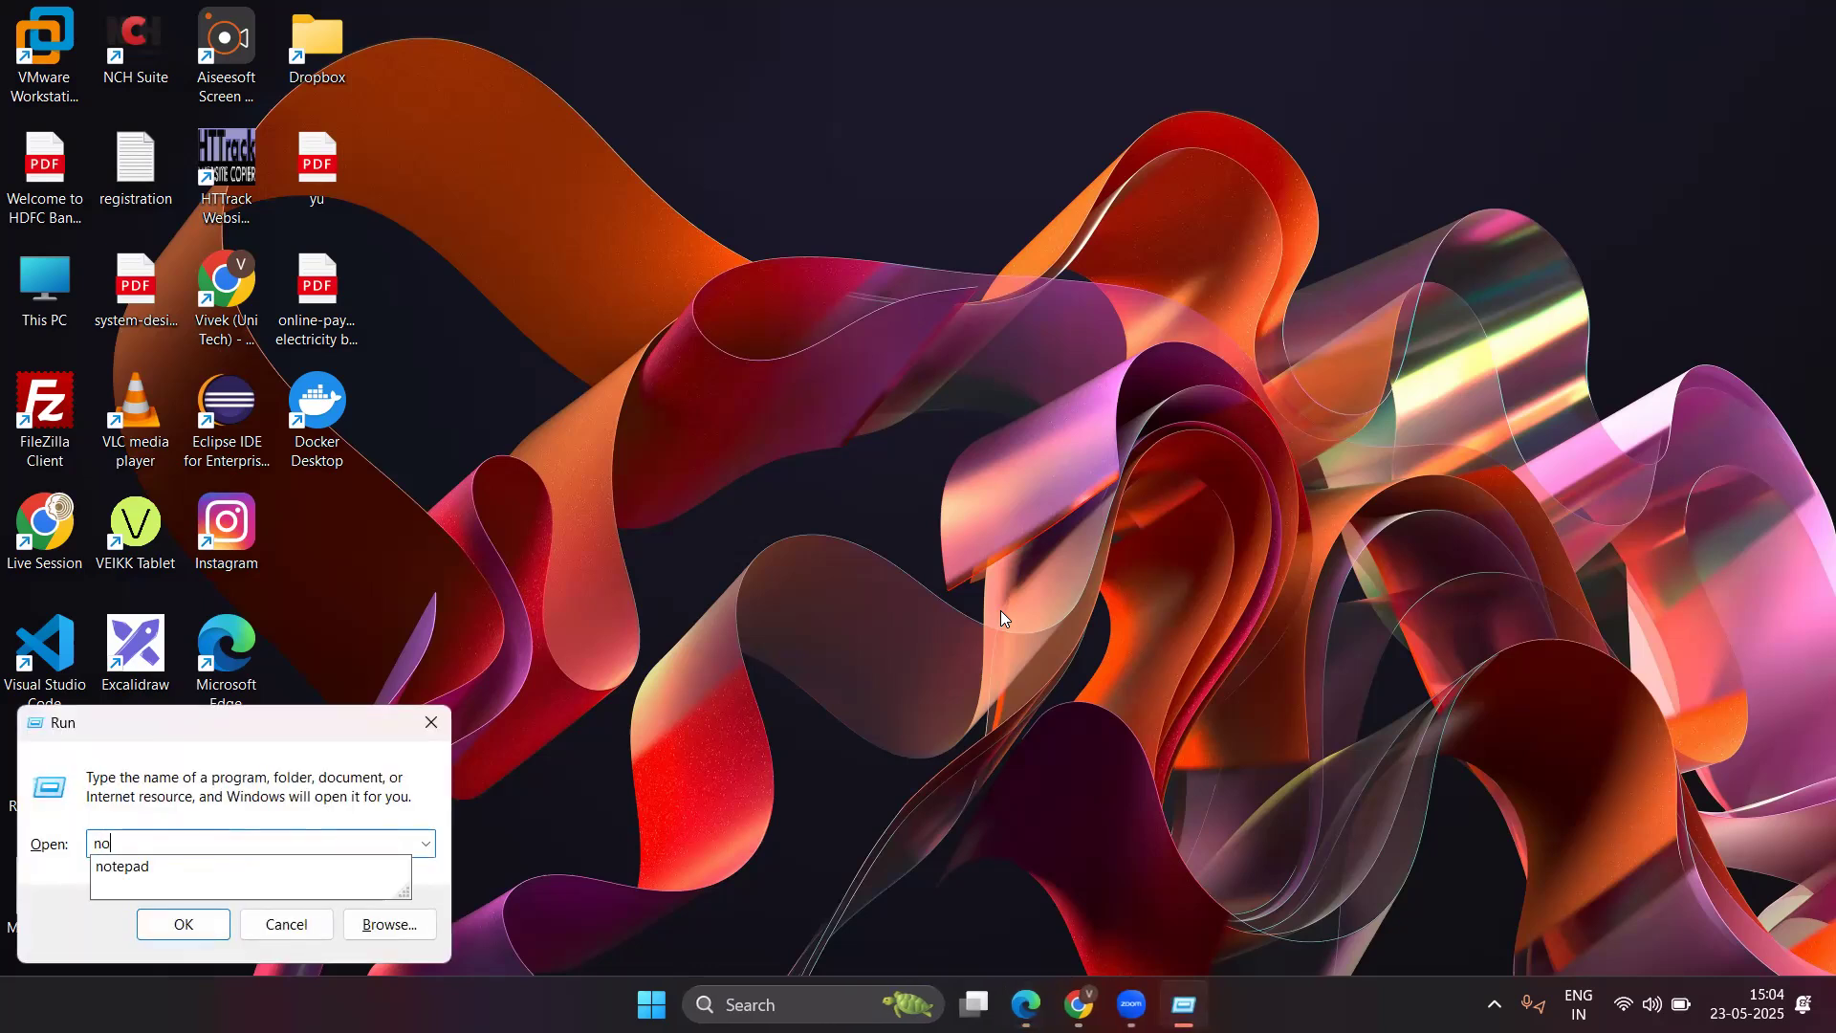
key("Down")
key("Return")
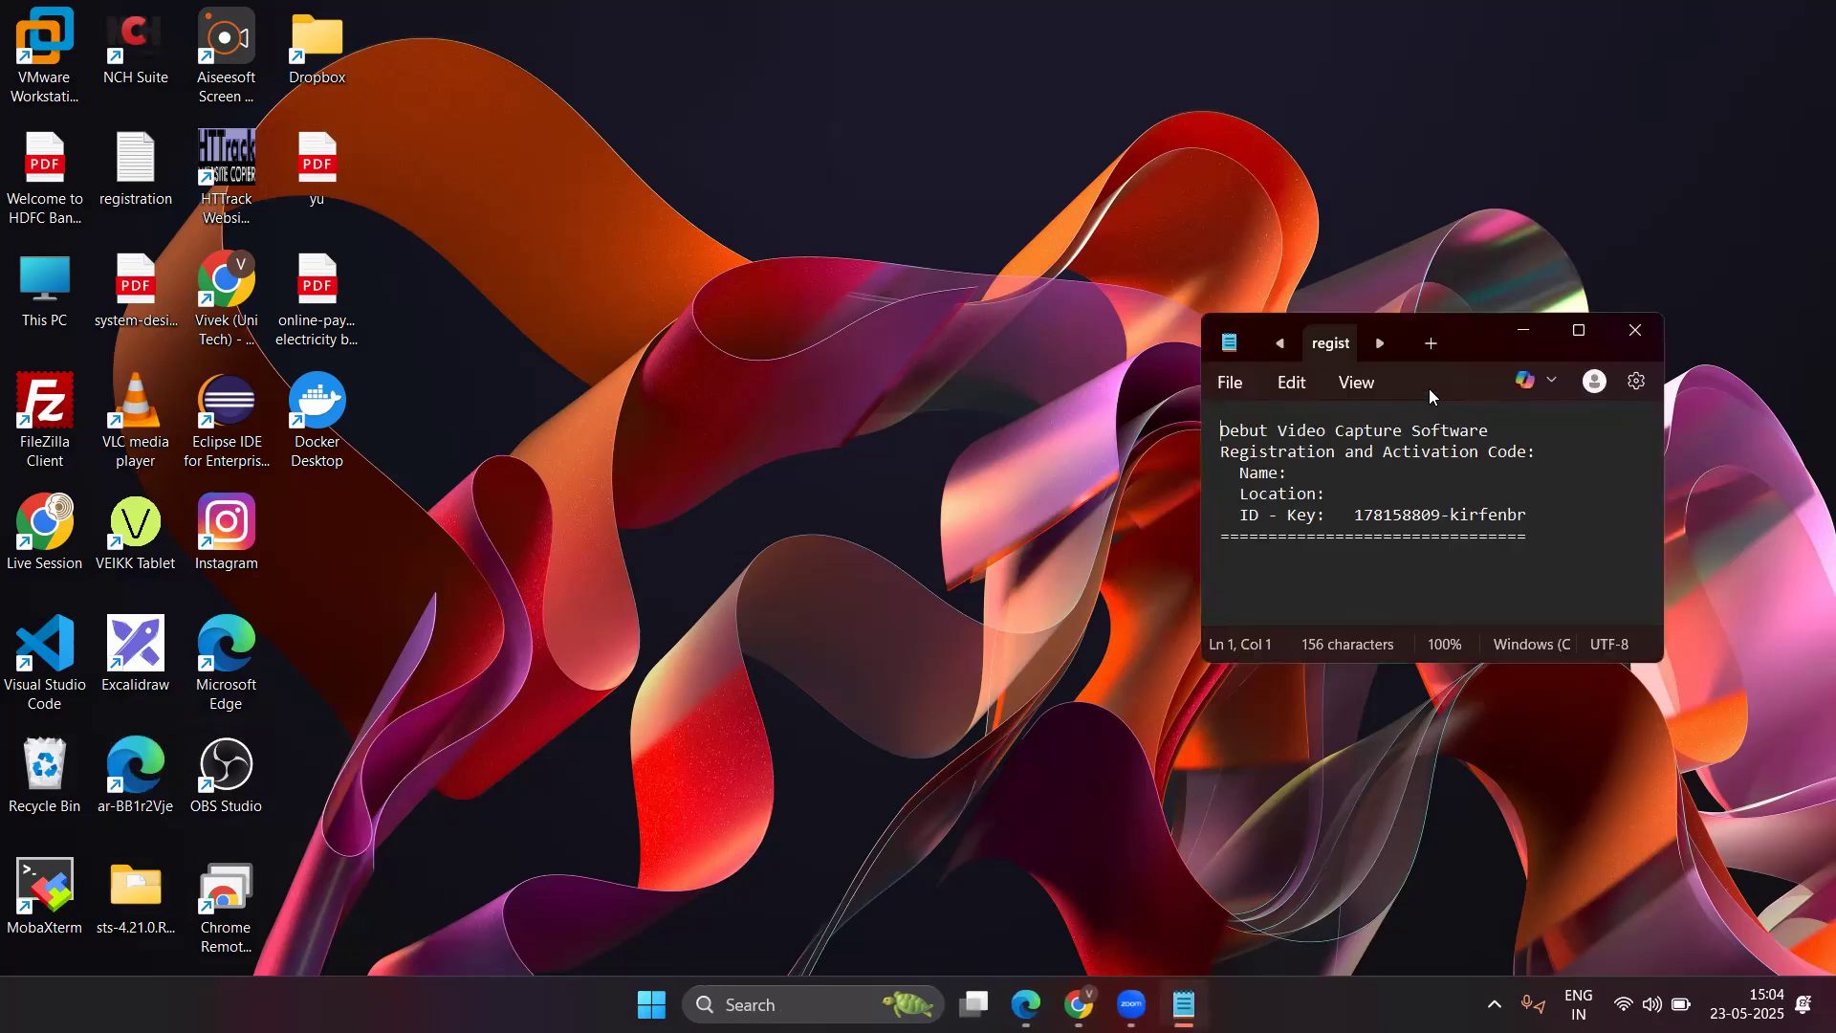
left_click(1569, 342)
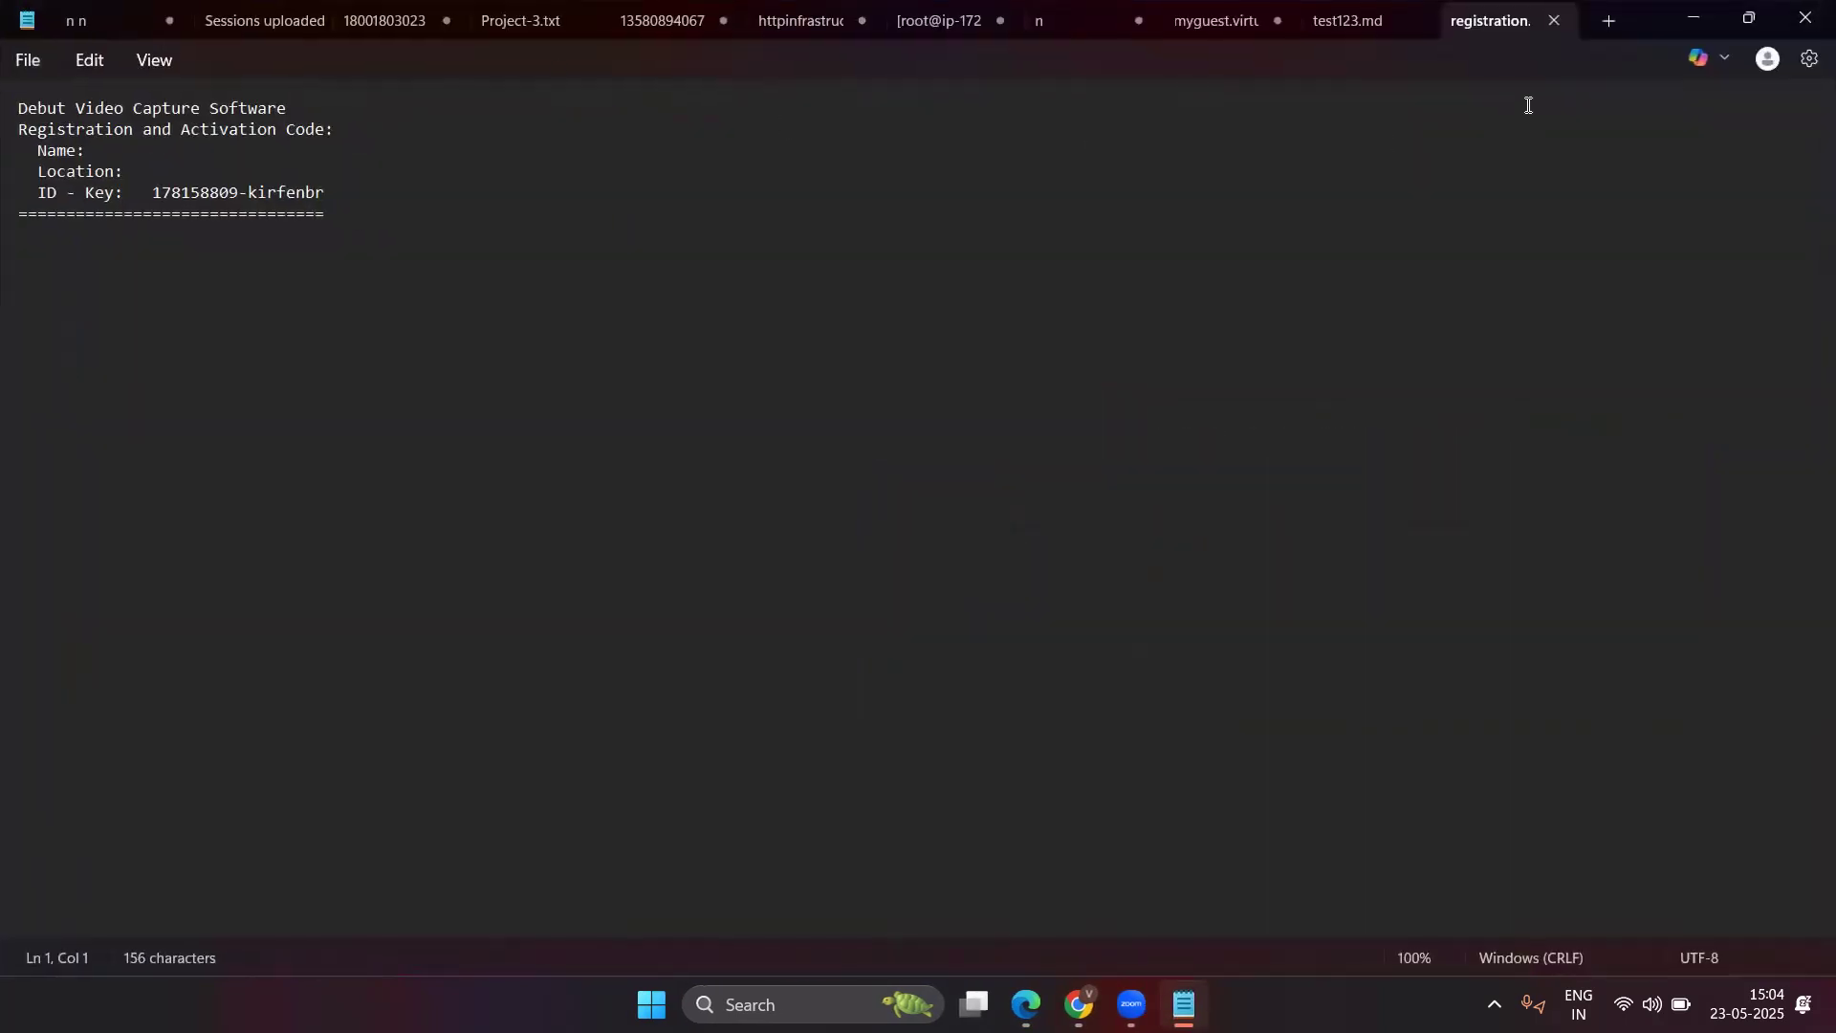
left_click(1610, 21)
Paste the PowerShell notes with "wsl.exe --install ubuntu" and "shoutdonw /r" into the blank note, and add an equals-sign separator line below.
type("The requested operation is successful. Changes will not be effective until the system is rebooted. PS C:\\WINDOWS\\system32> wsl.exe --install ubuntu The requested operation is successful. Changes will not be effective until the system is rebooted. PS C:\\WINDOWS\\system32> shoutdonw /r")
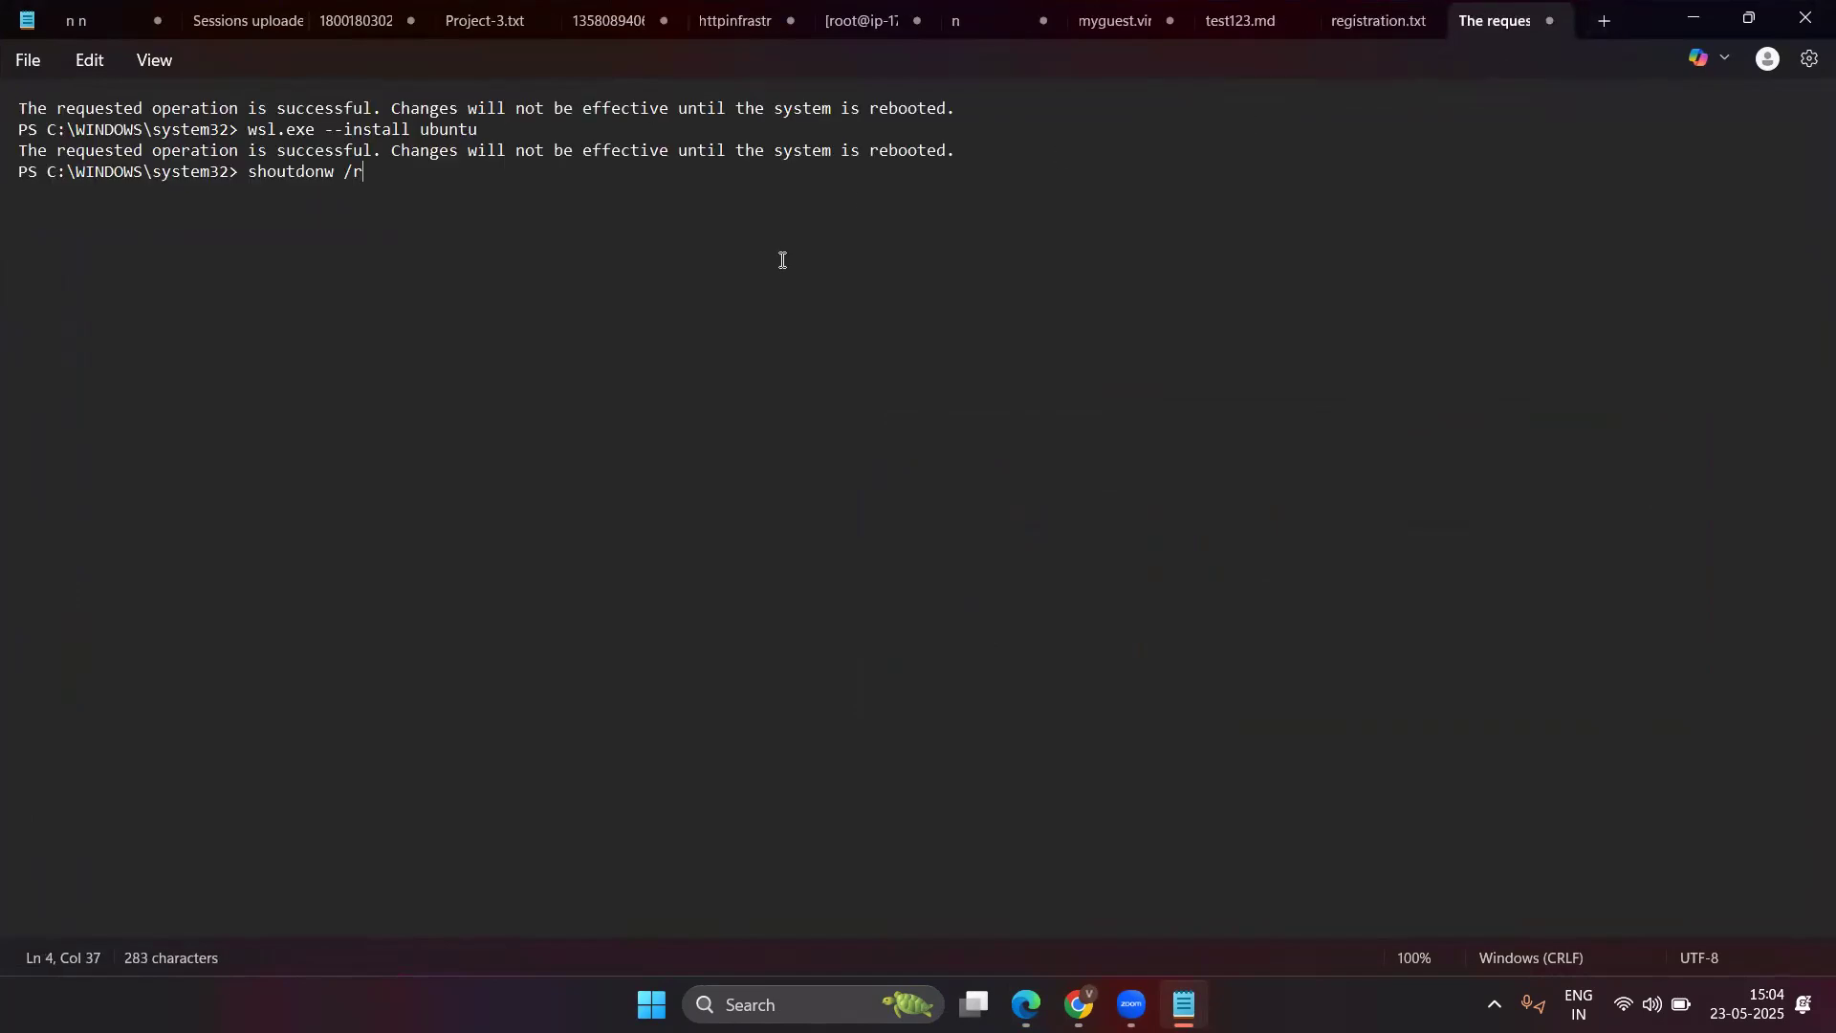
key("Return")
key("Return")
type("==========================")
key("Return")
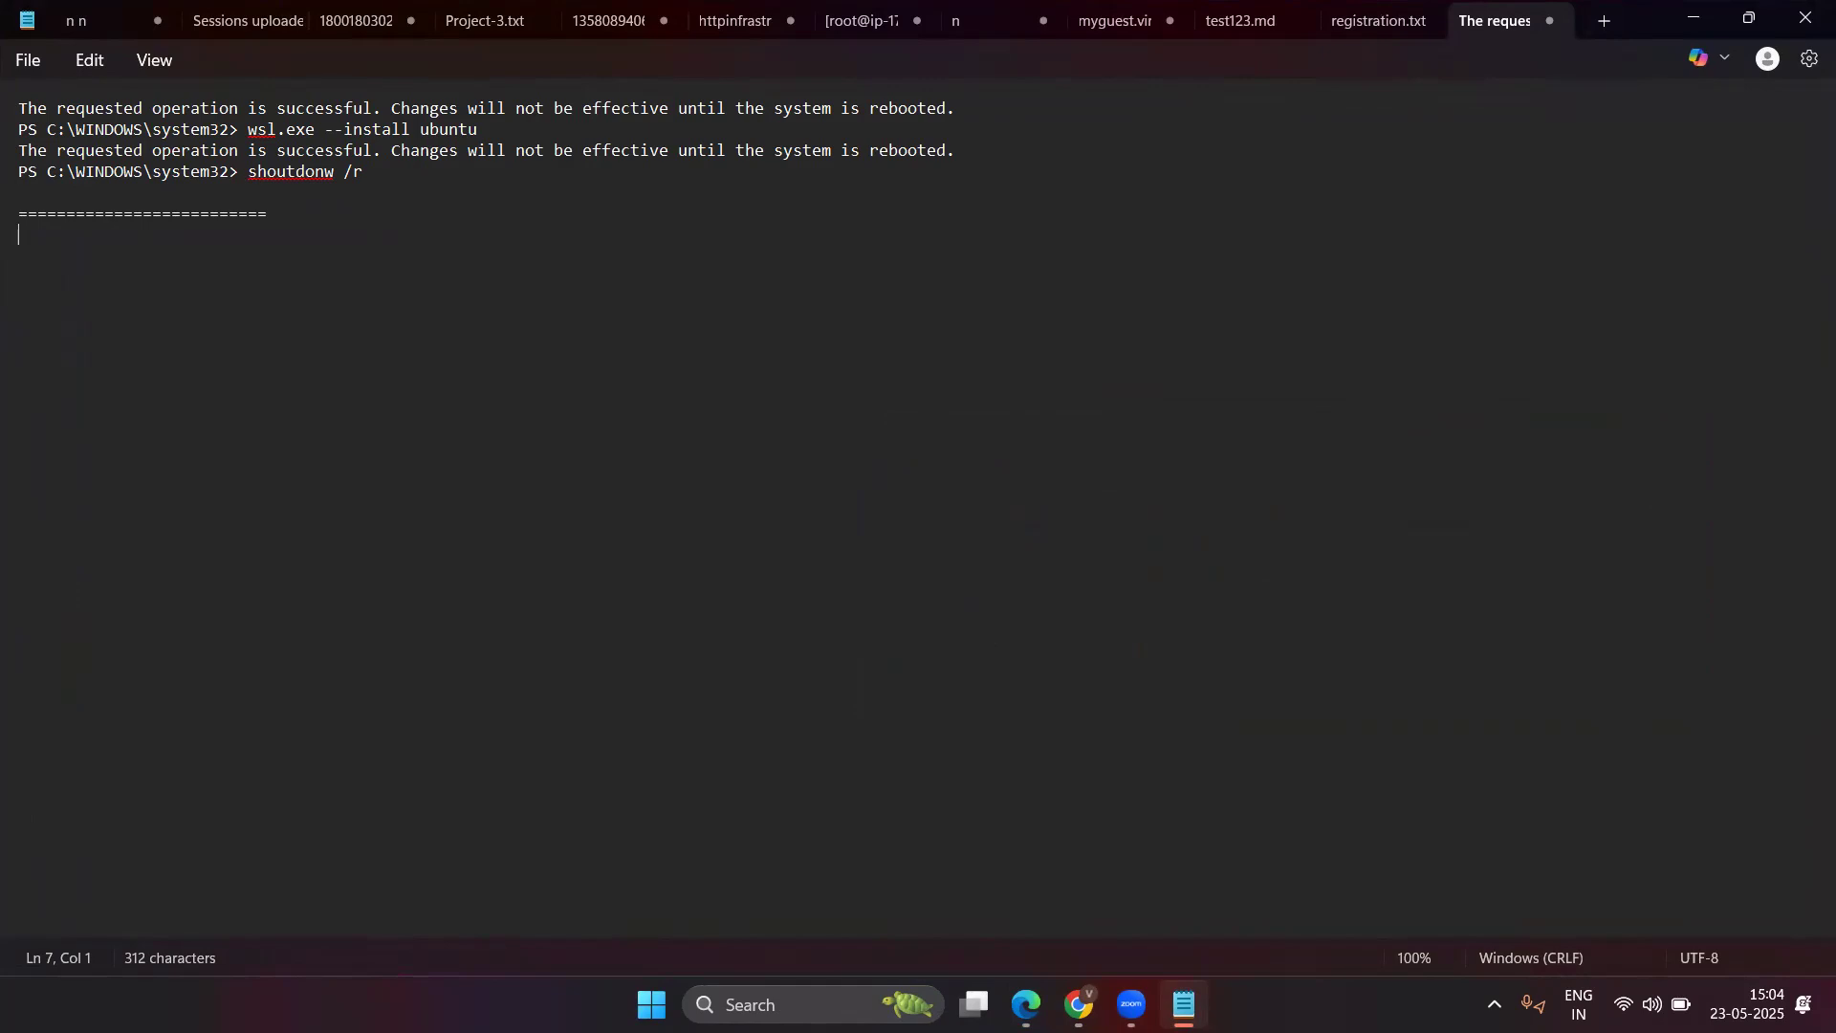
Bring the "WSL2 is not supported with your current machine configuration" error text over from Edge and paste it below the separator.
left_click(1027, 1004)
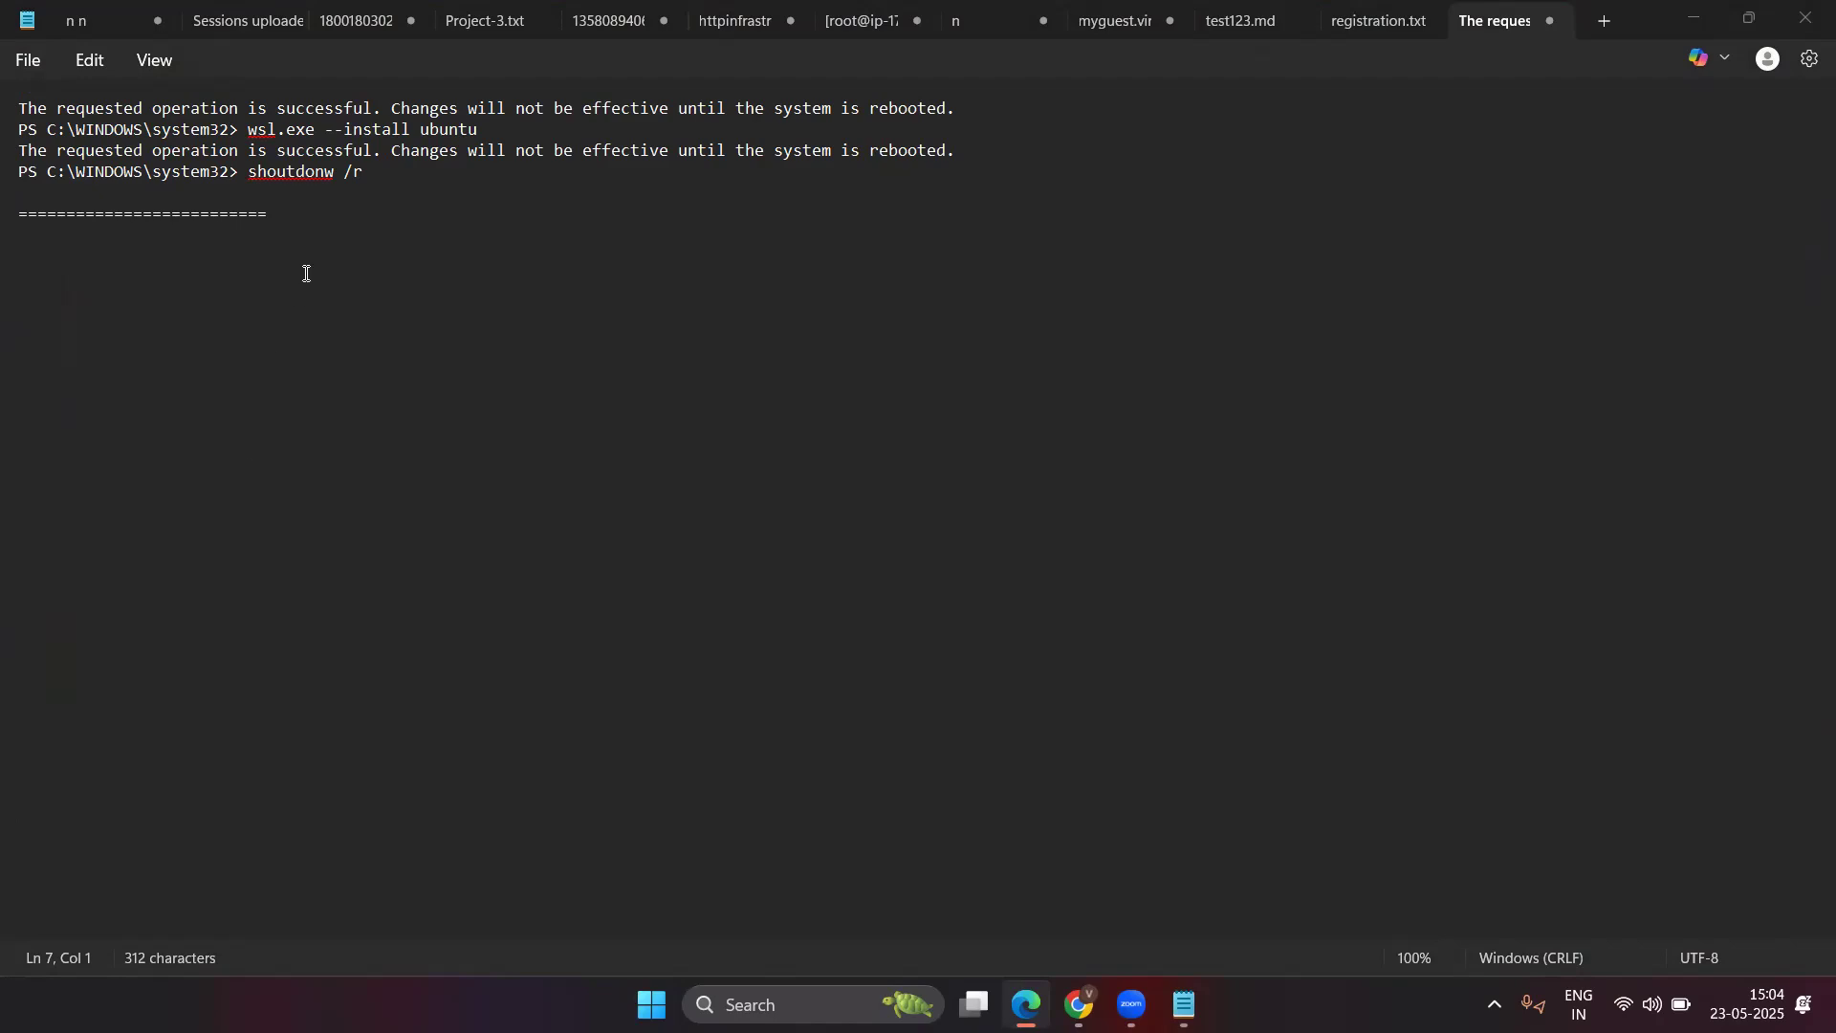
left_click(306, 232)
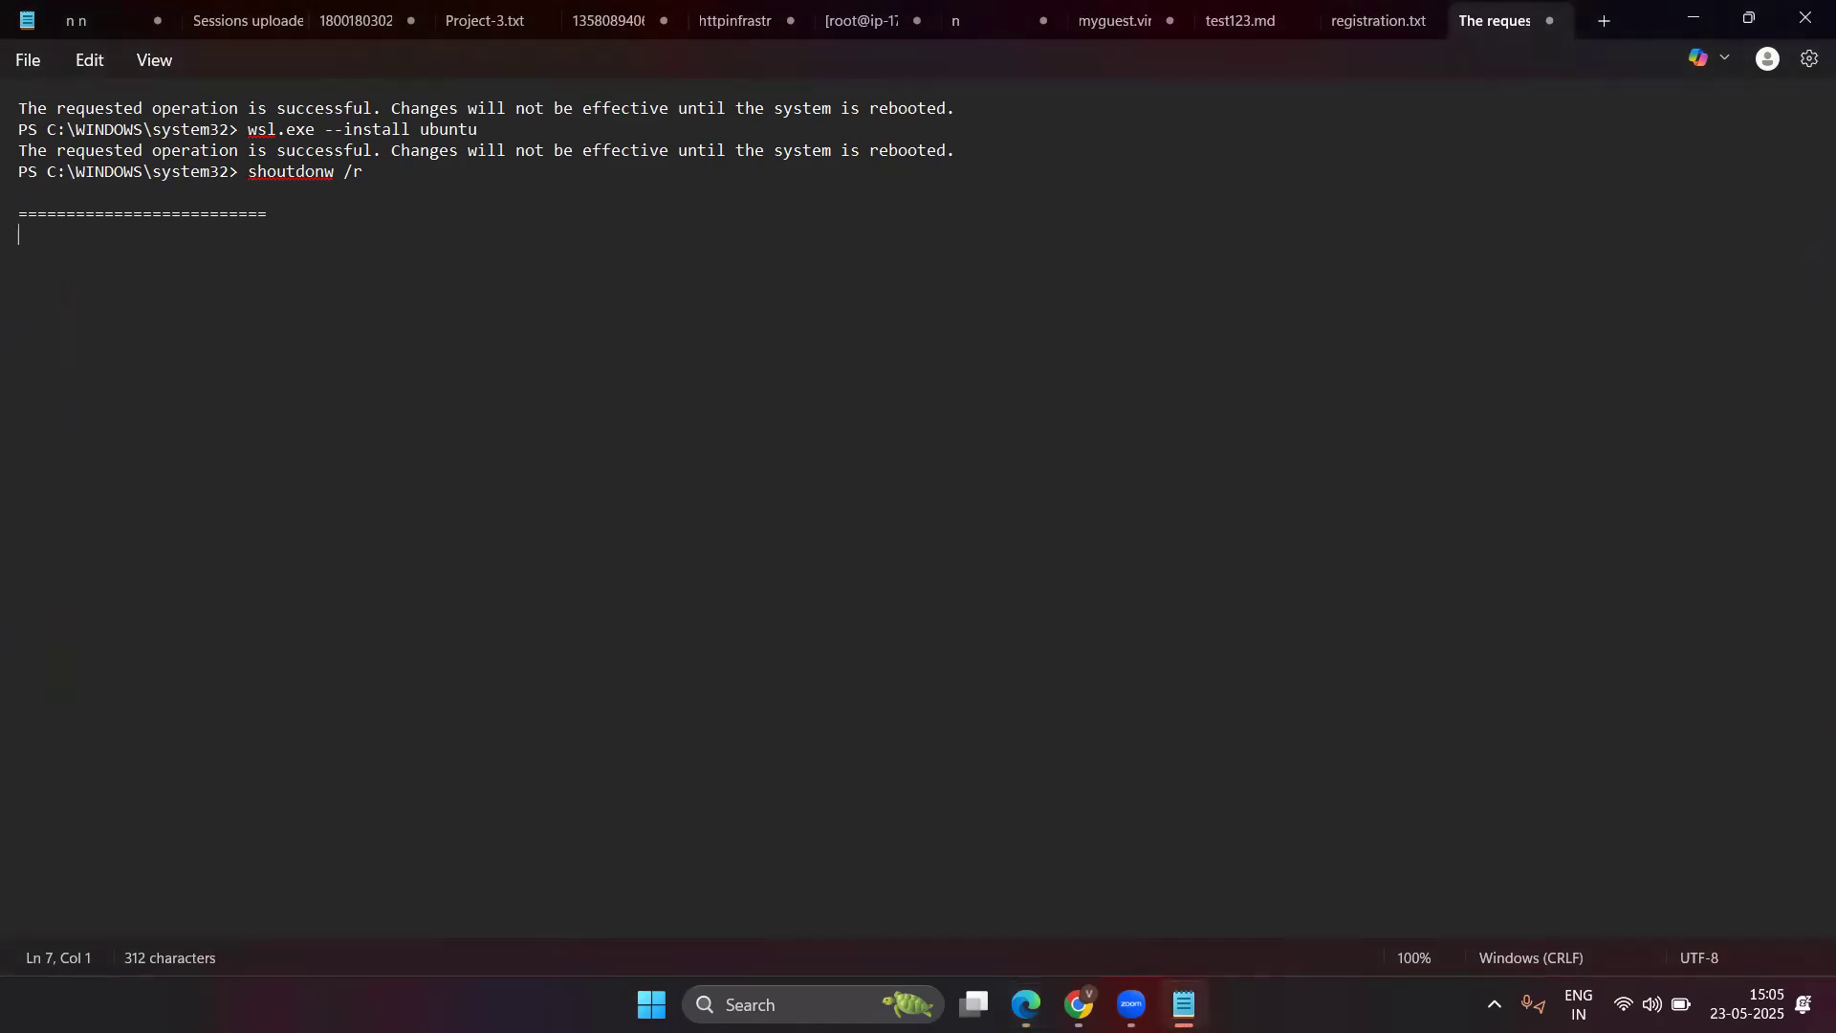
type("WSL2 is not supported with your current machine configuration. Please enable the \"Virtual Machine Platform\" optional component and ensure virtualization is enabled in the BIOS. Enable \"Virtual Machine Platform\" by running: wsl.exe --install --no-distribution For information please visit https://aka.ms/enablevirtualization Error code: Wsl/Service/CreateInstance/CreateVm/HCS/HCS_E_HYPERV_NOT_INSTALLED Press any key to continue...")
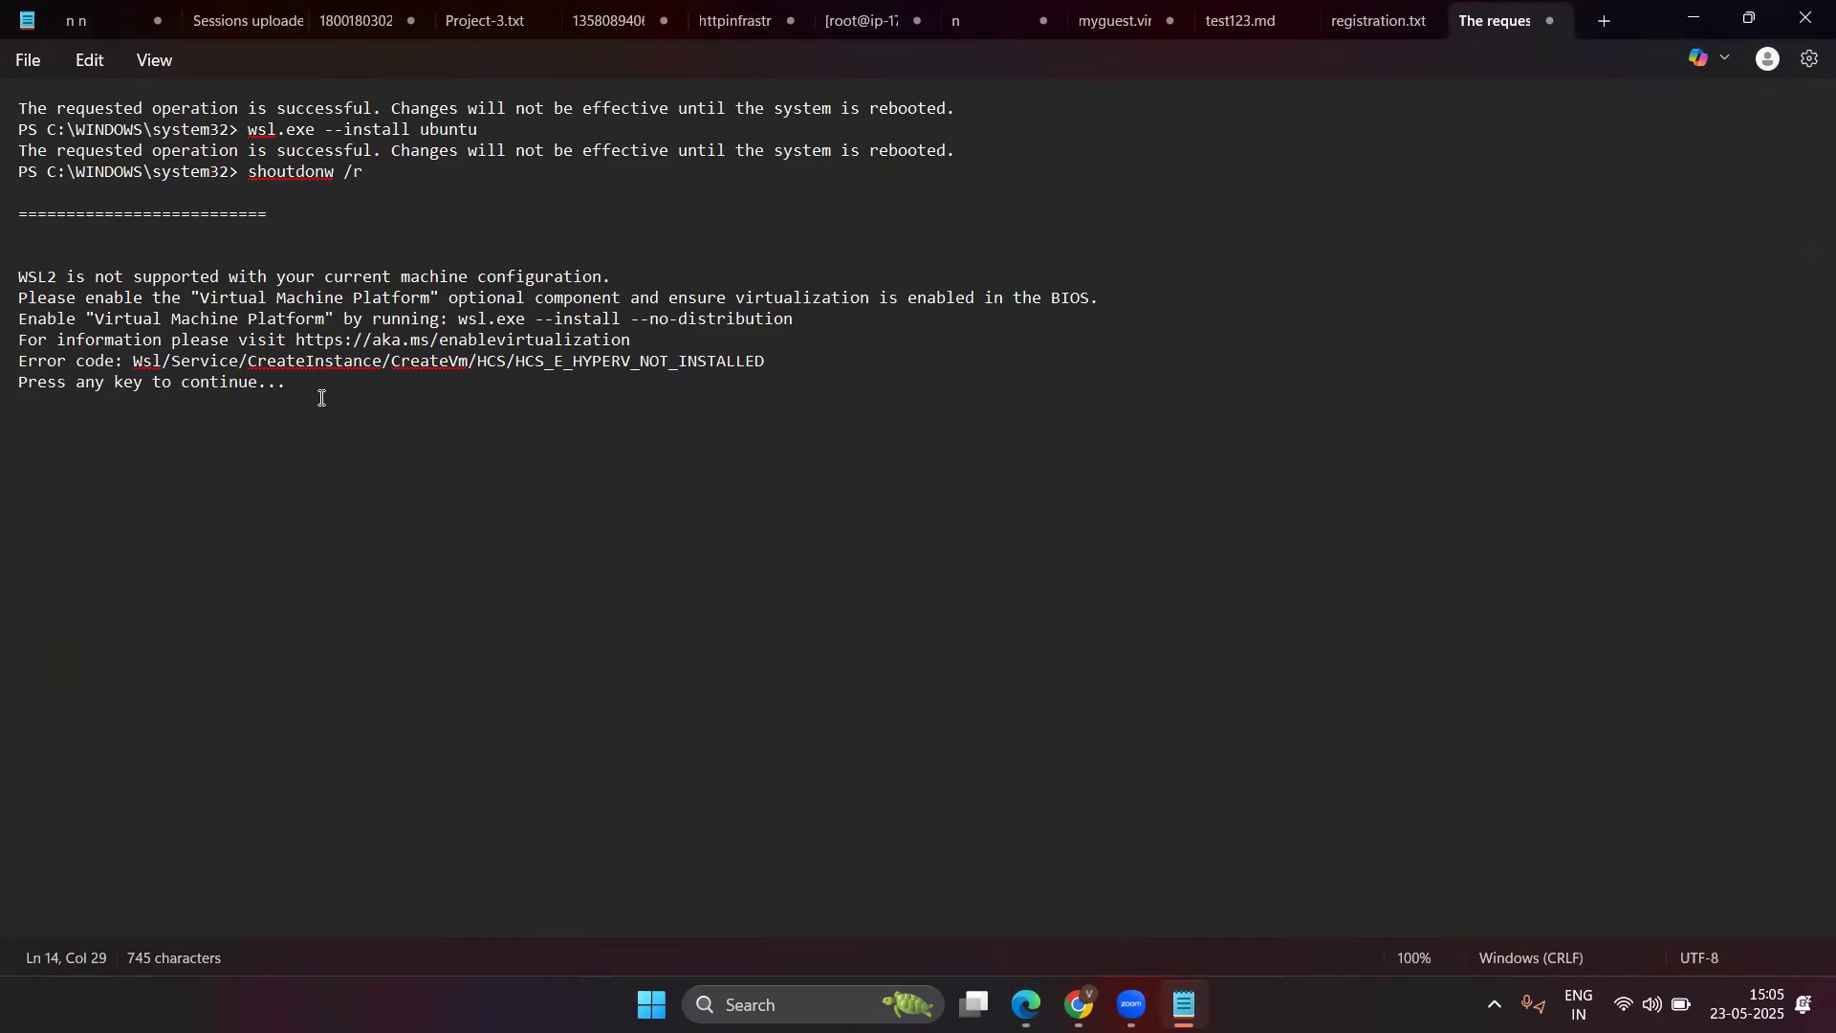
key("super+r")
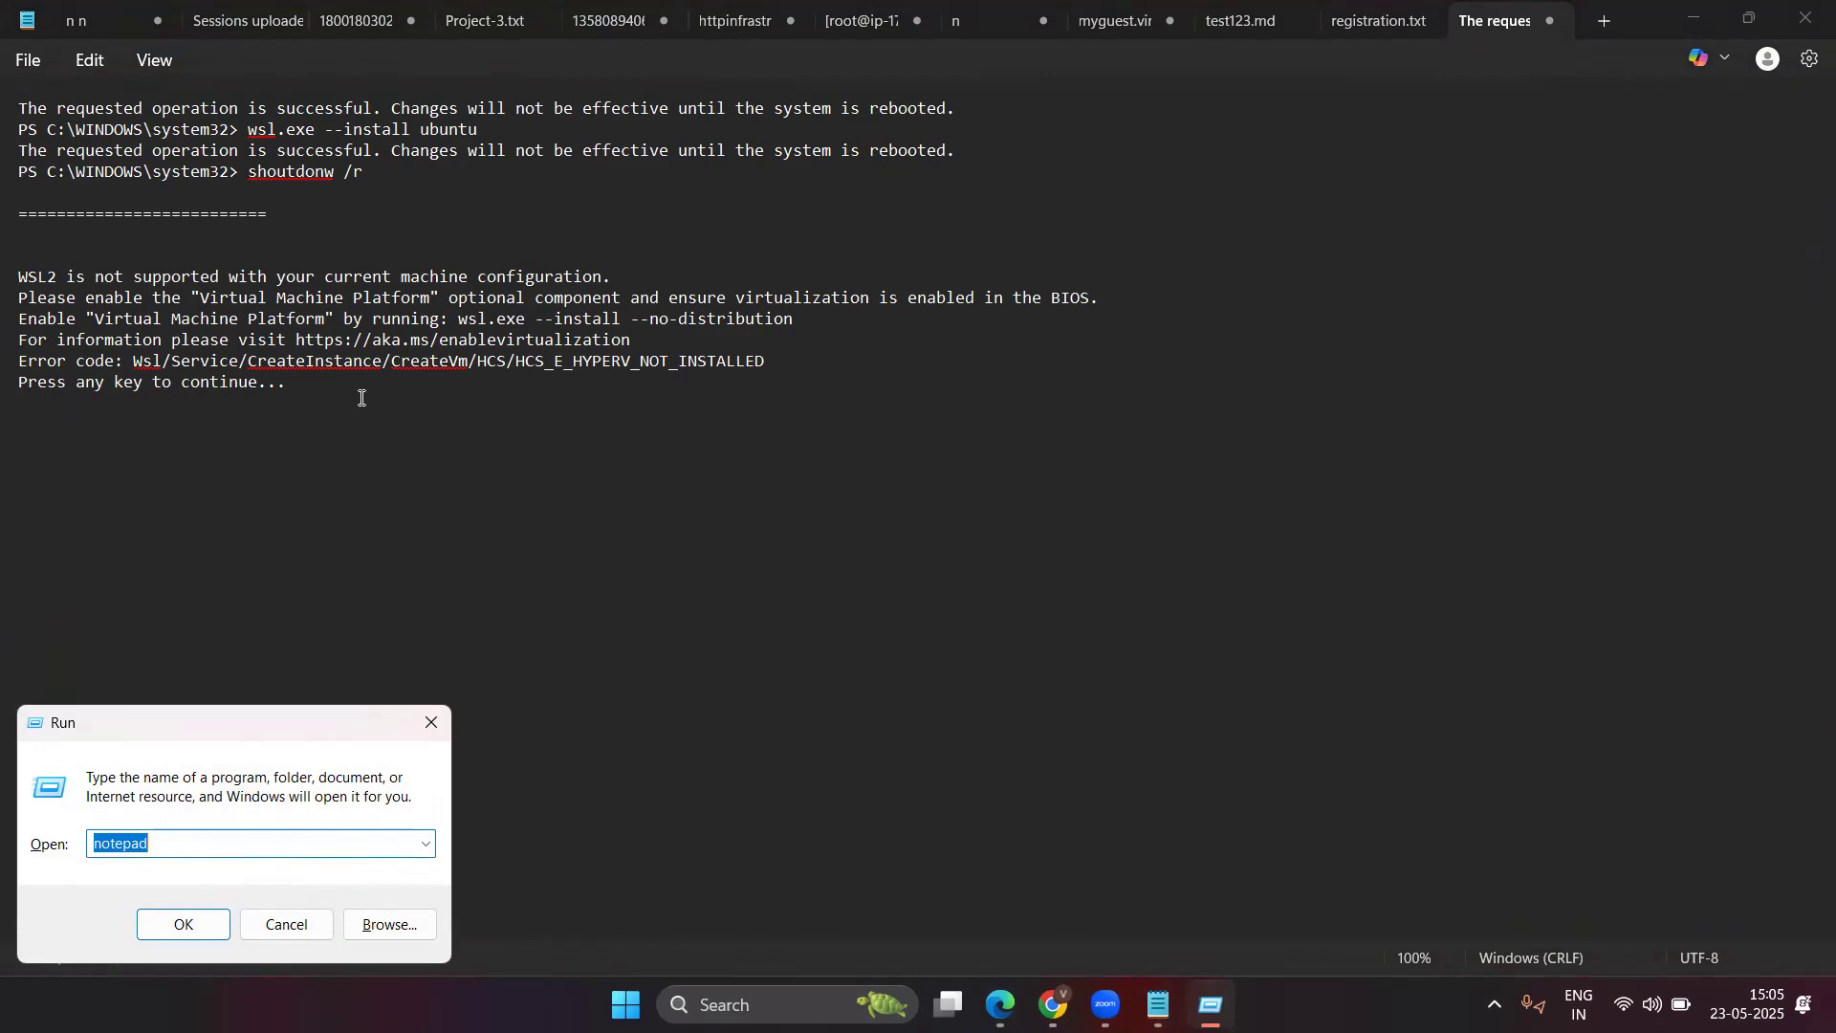
key("Escape")
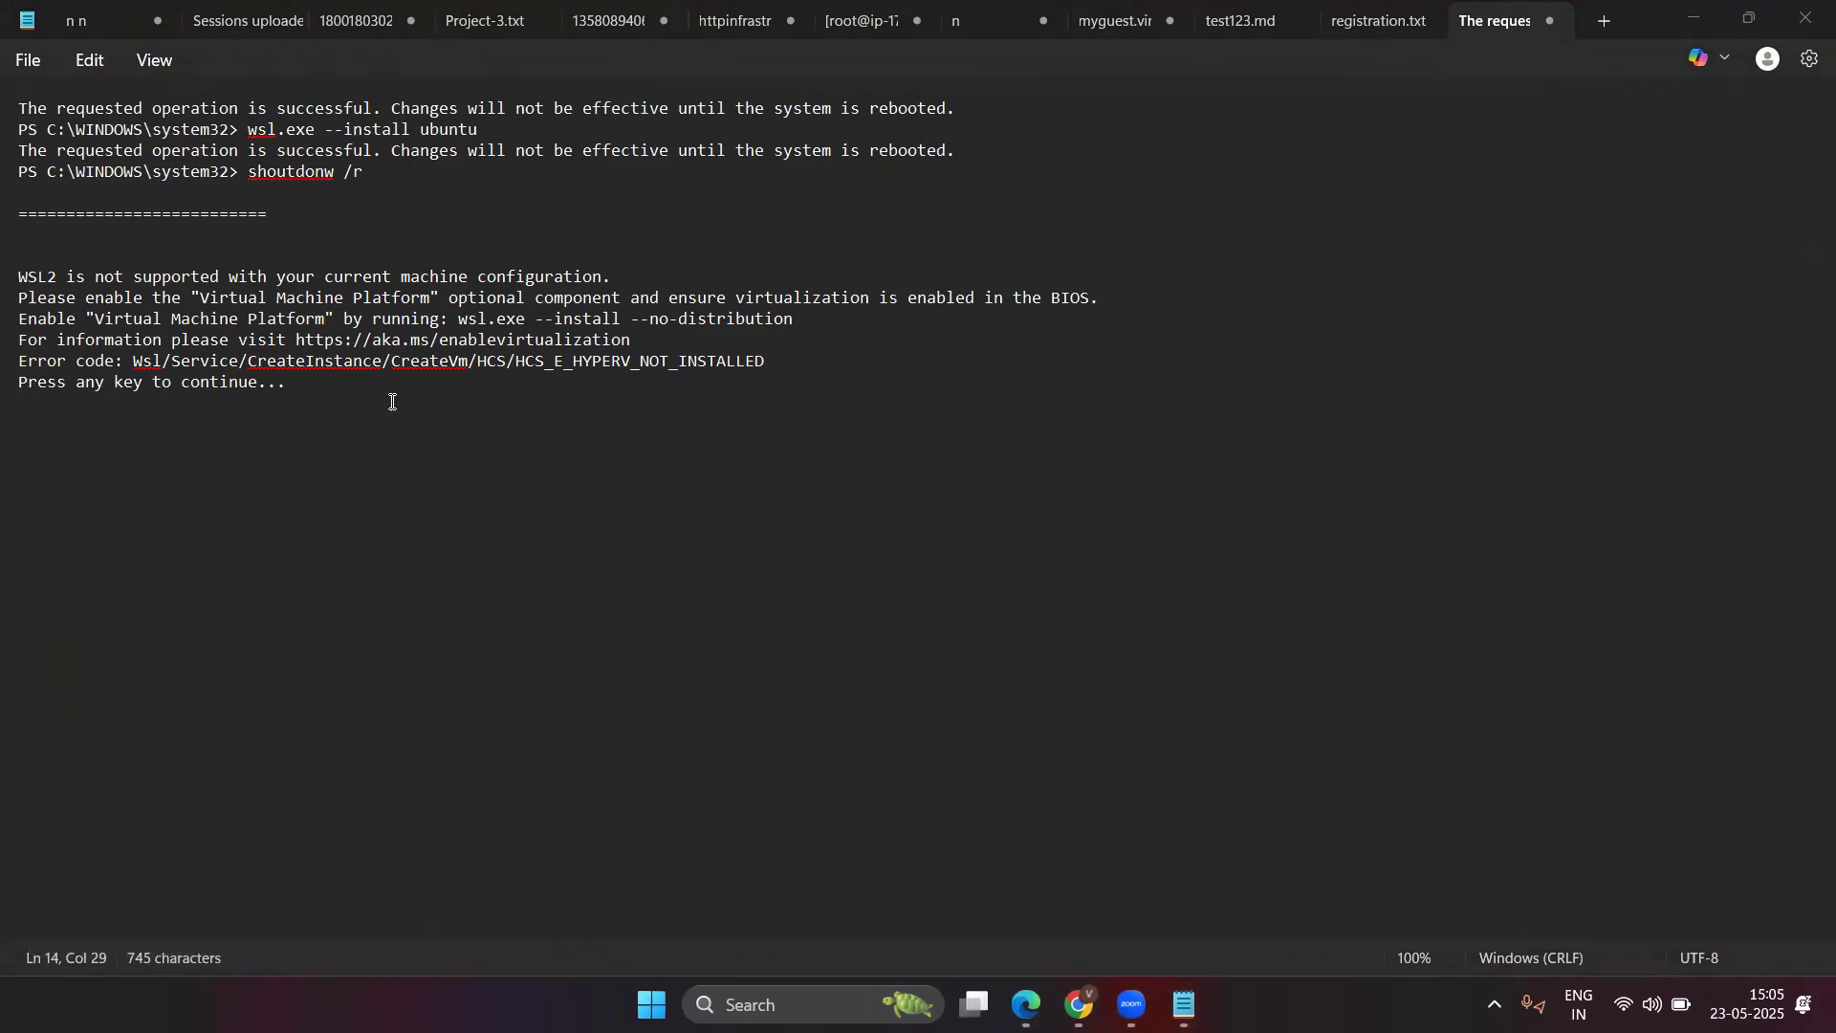
Add a second separator line of equals signs below "Press any key to continue...".
left_click(319, 390)
key("Return")
key("Return")
type("=============================")
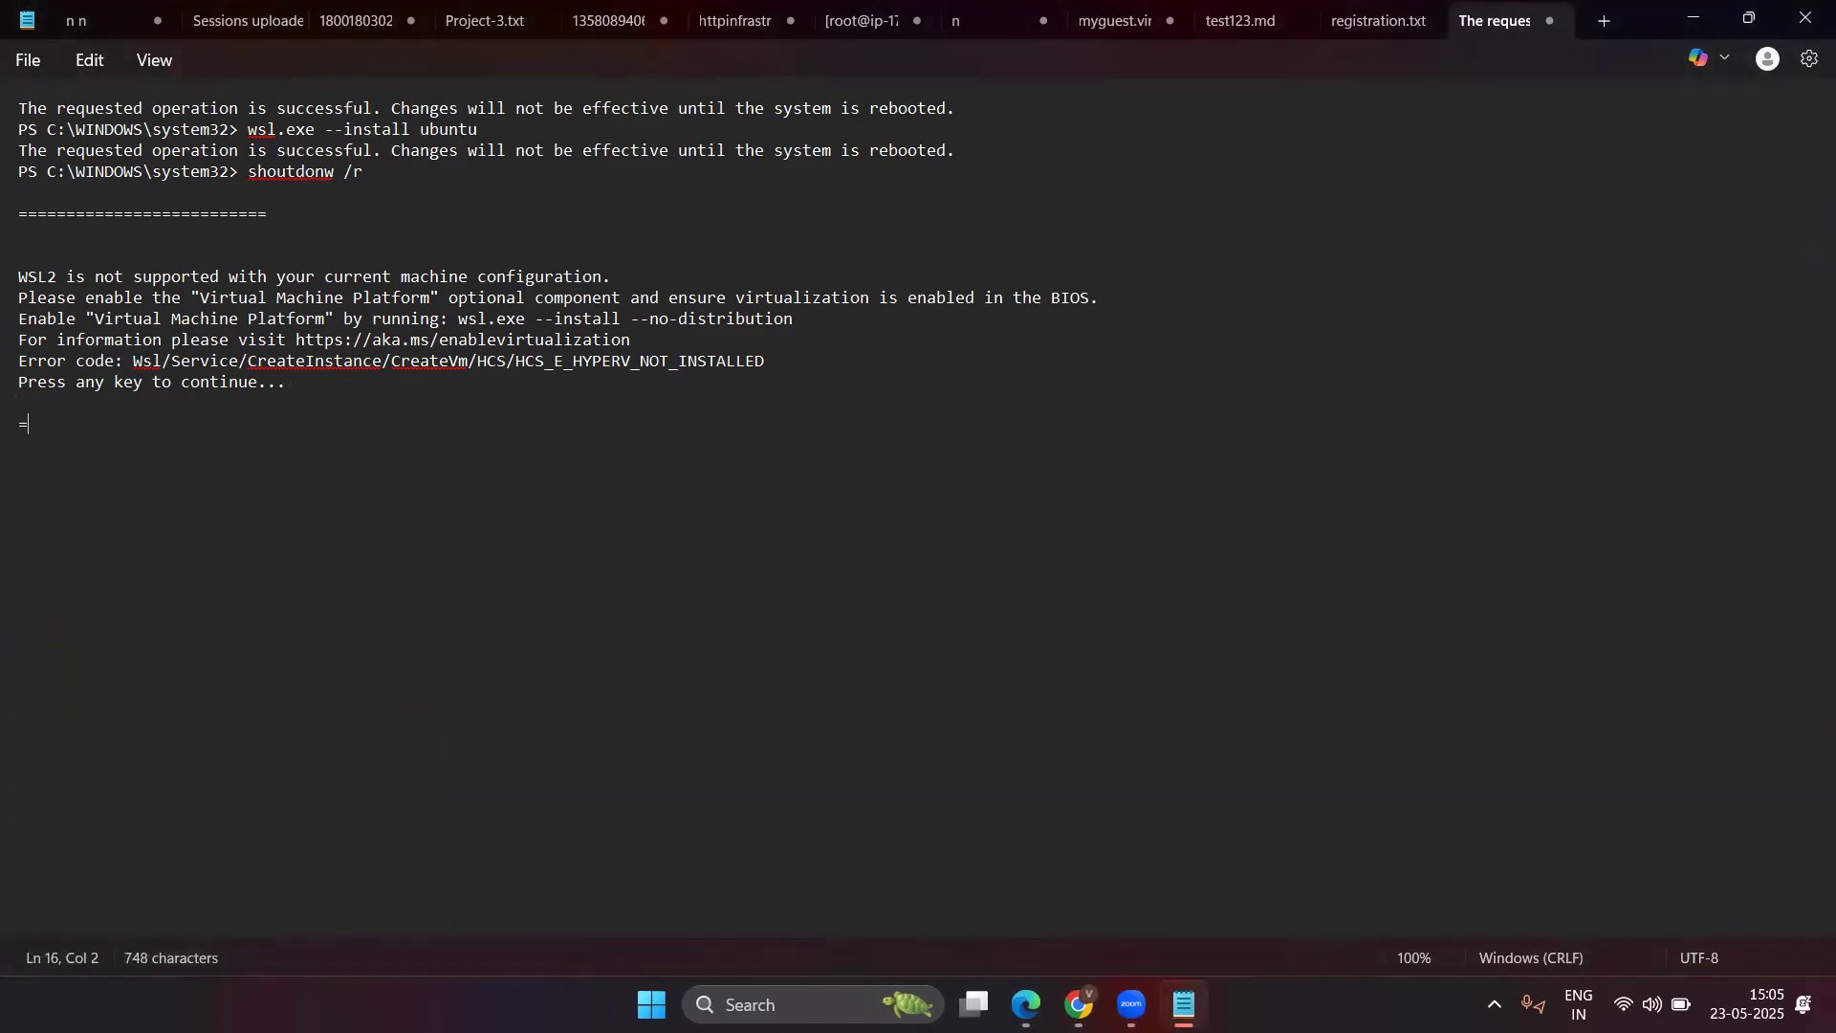
key("Return")
key("Return")
Add an underlined "wrong solution" heading with the three dism.exe commands enabling Microsoft-Windows-Subsystem-Linux, VirtualMachinePlatform and Microsoft-Hyper-V-All.
key("alt+Tab")
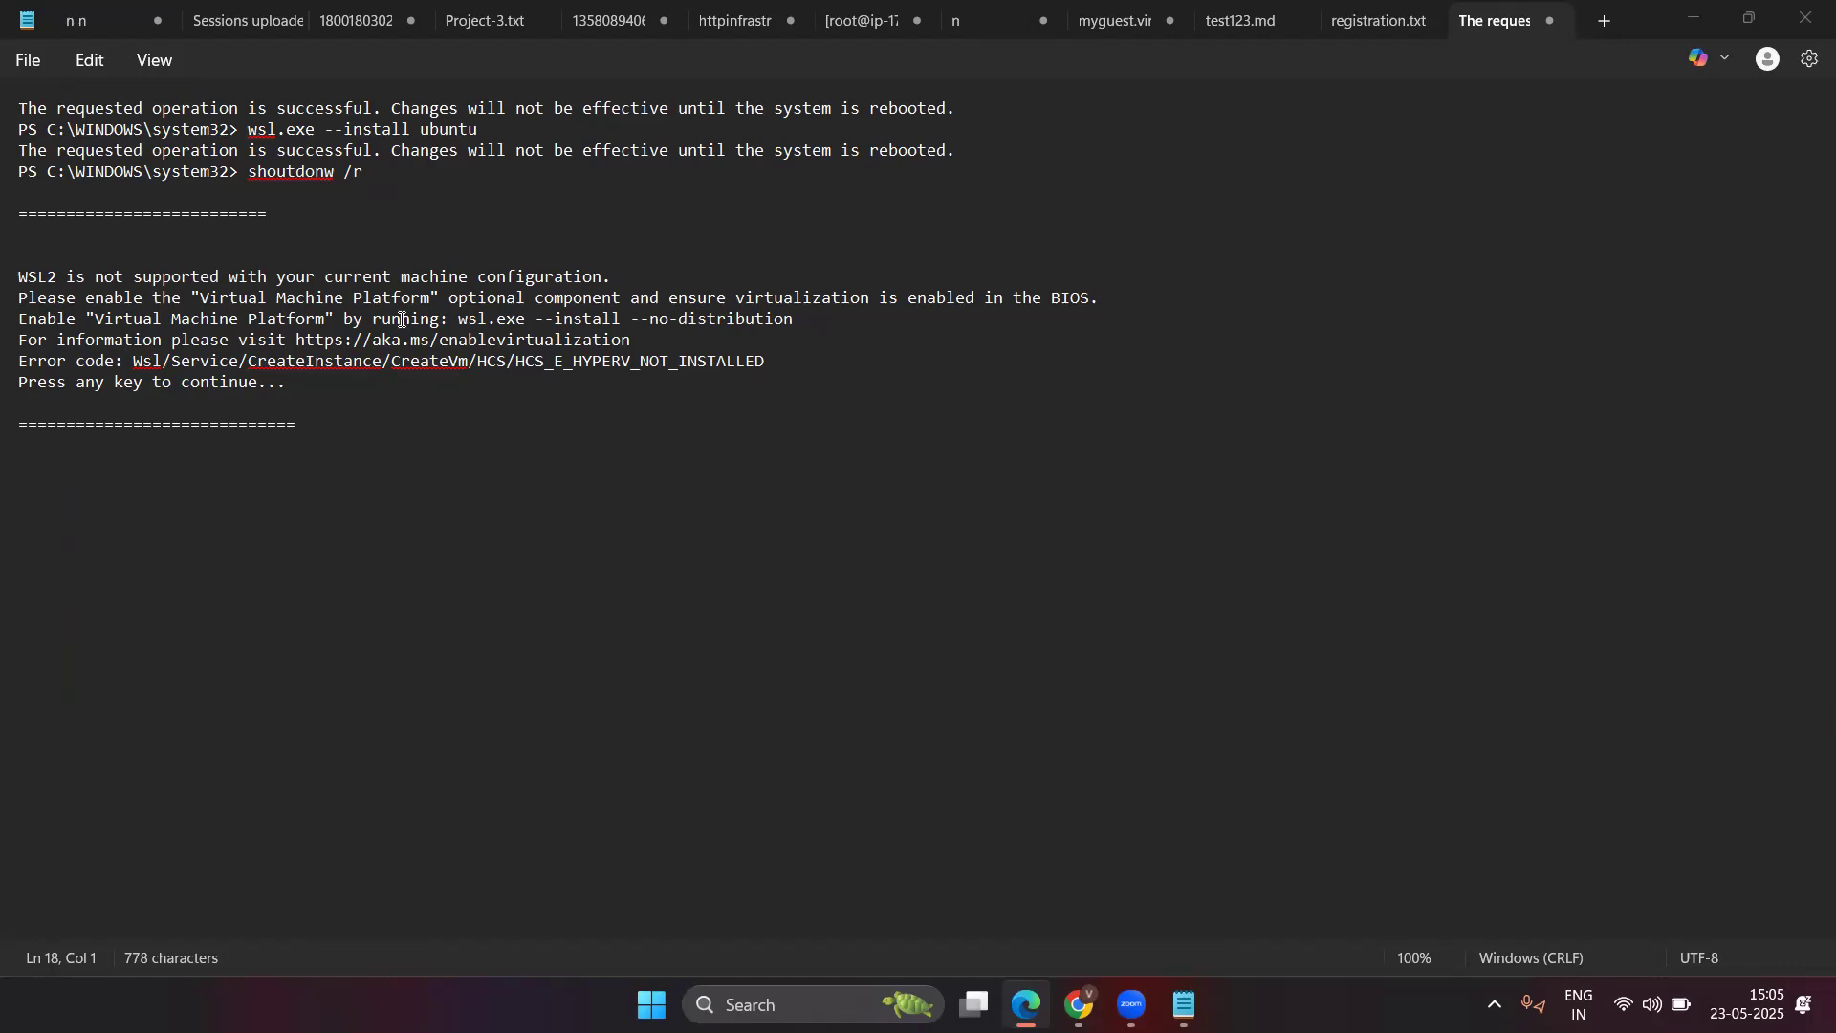
left_click(320, 418)
key("Return")
key("Return")
key("Return")
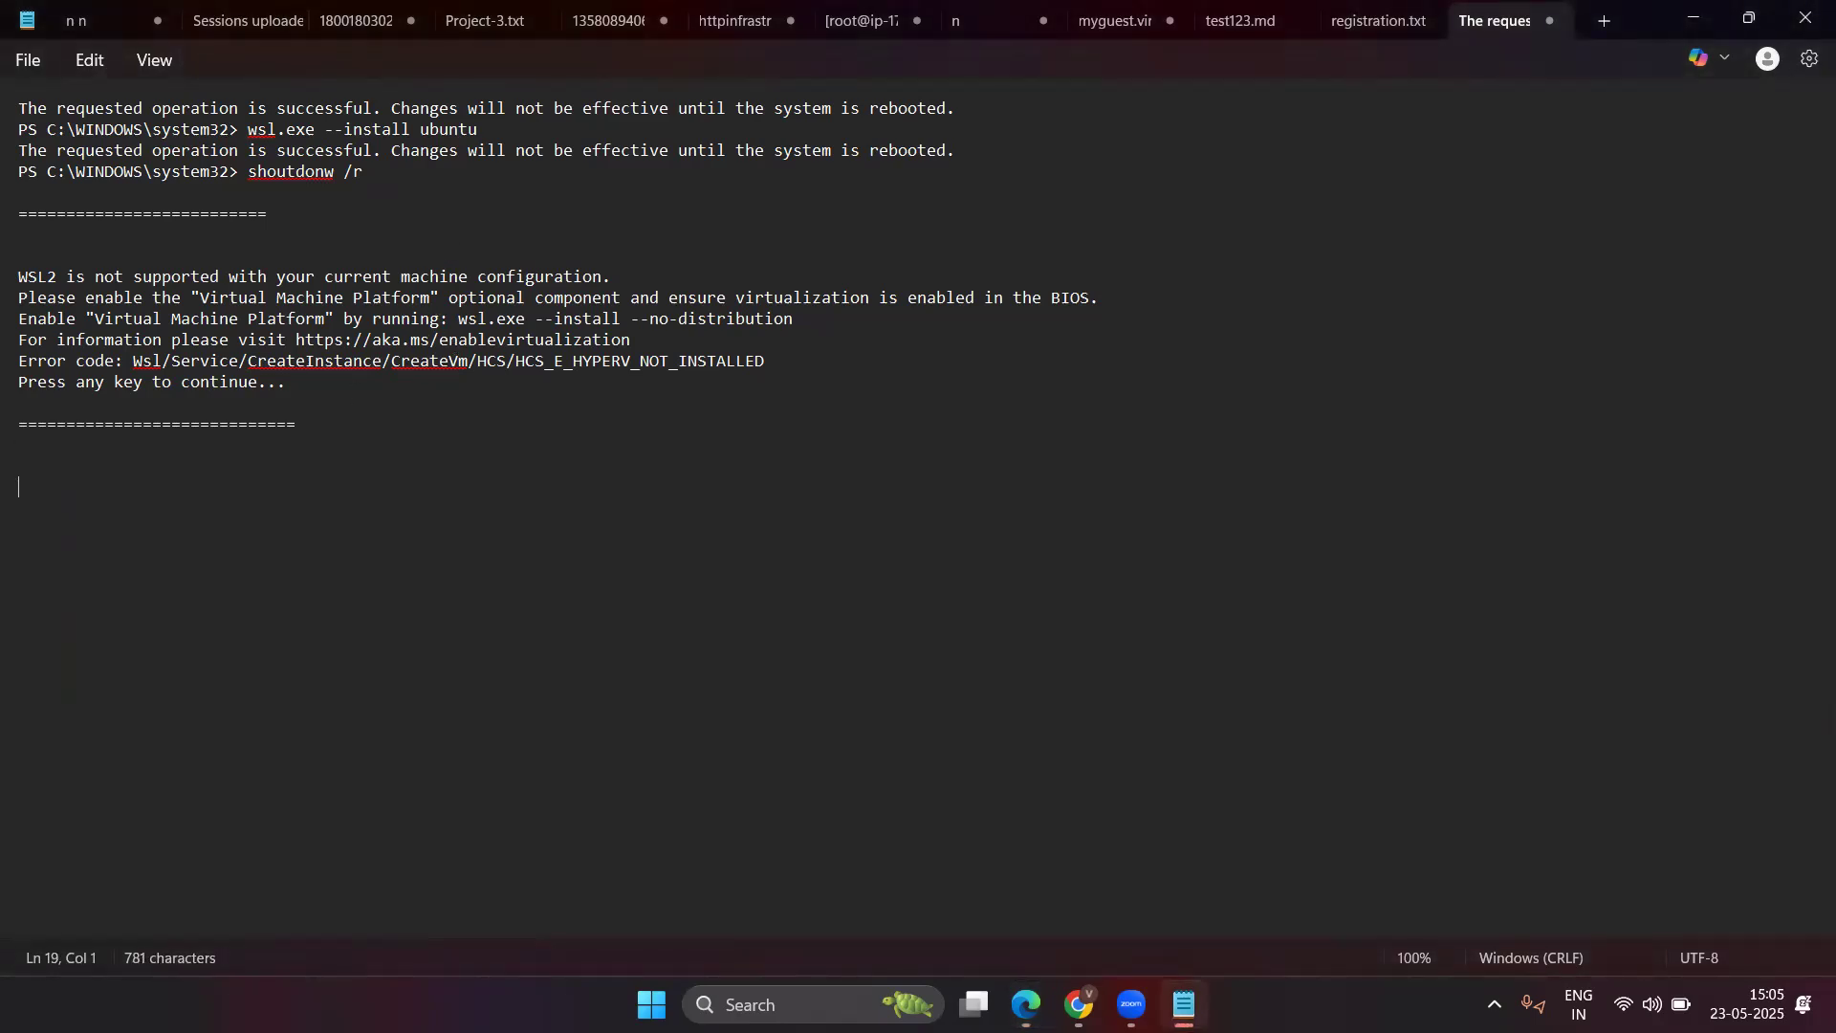
type("wrong solution")
key("Return")
type("-------------")
key("Return")
type("dism.exe /online /enable-feature /featurename:Microsoft-Windows-Subsystem-Linux /all /norestart dism.exe /online /enable-feature /featurename:VirtualMachinePlatform /all /norestart dism.exe /online /enable-feature /featurename:Microsoft-Hyper-V-All /all /norestart")
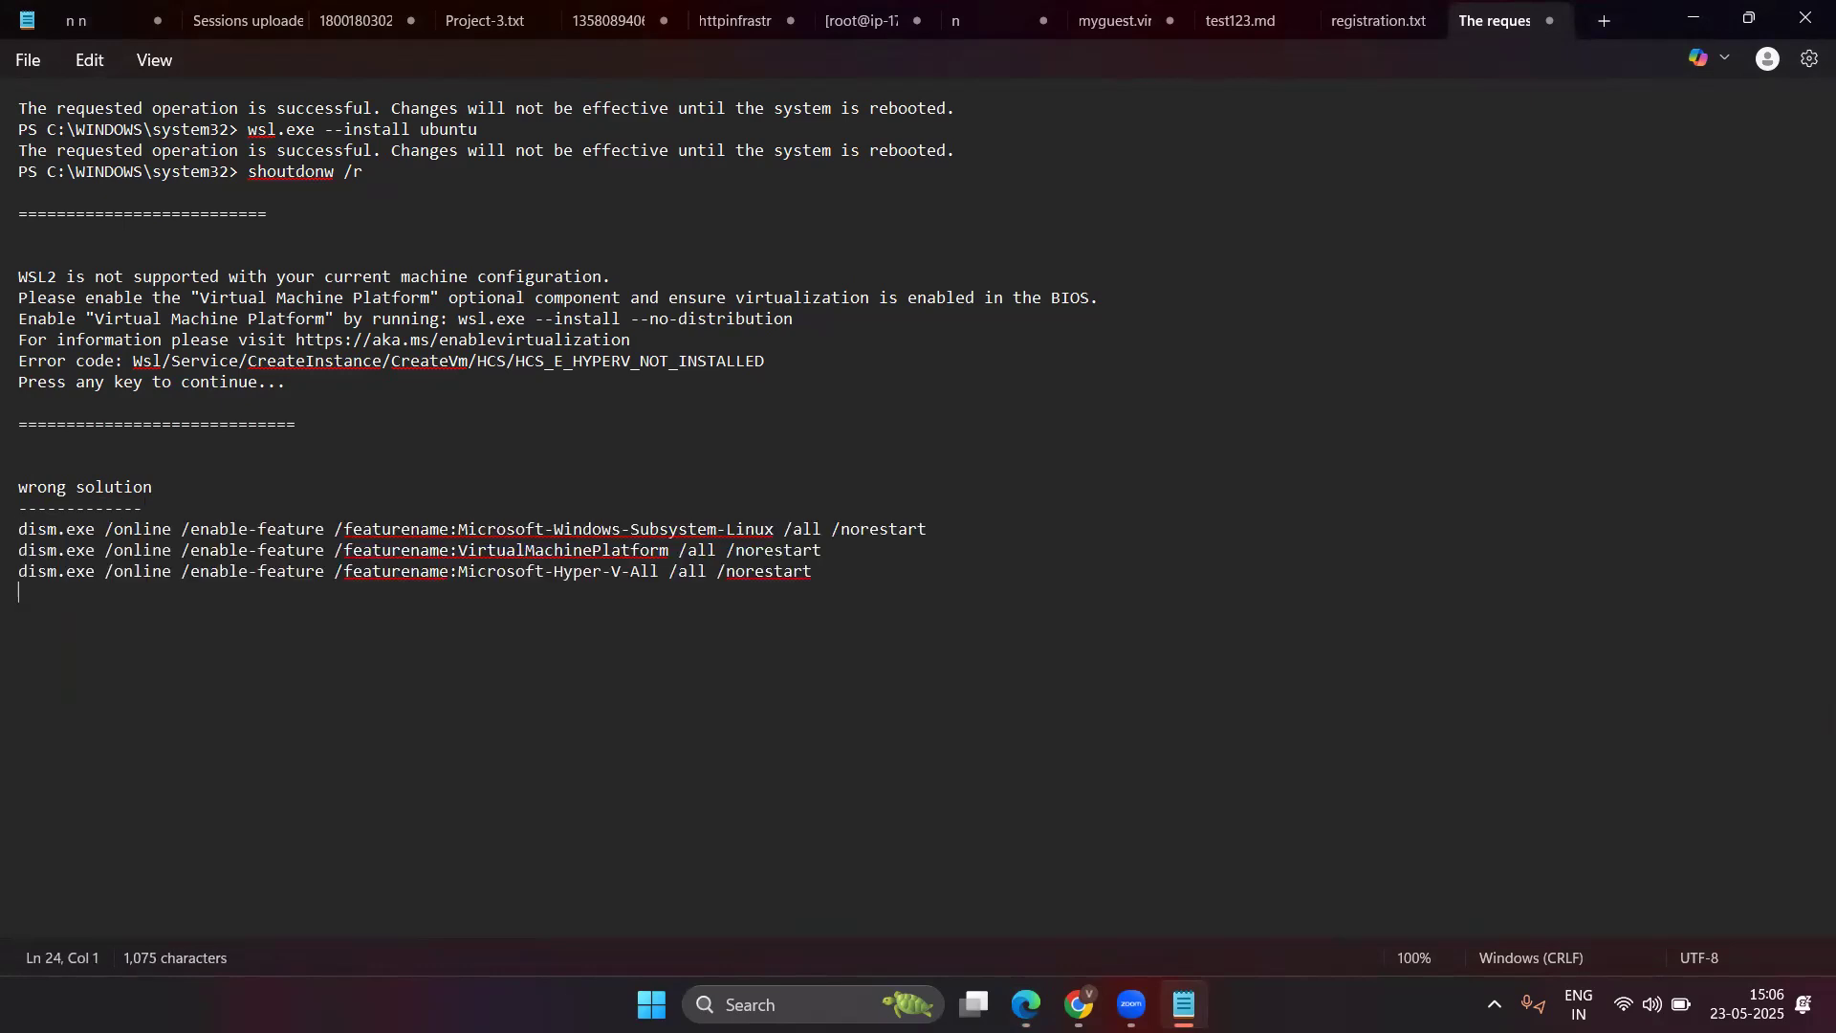
Insert the "Error: 0x80370114 The operation could not be started" line above "wrong solution", followed by an equals-sign separator.
key("alt+Tab")
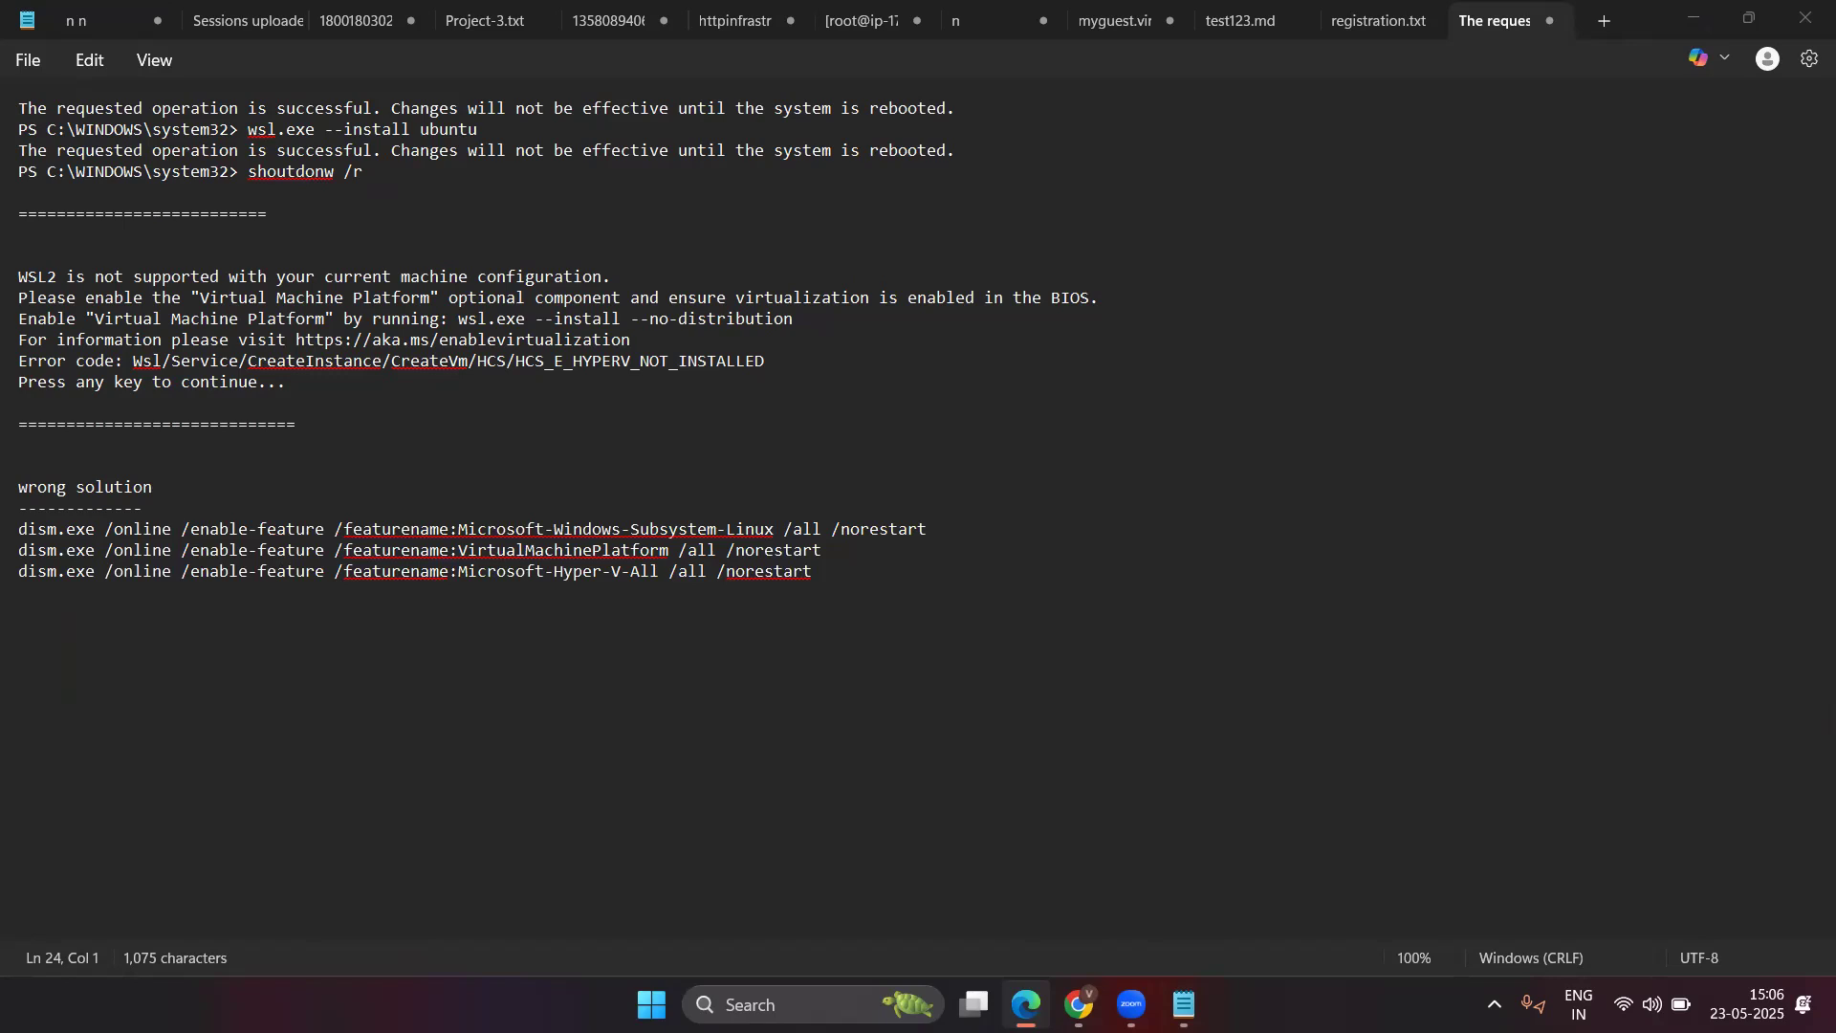
left_click(317, 434)
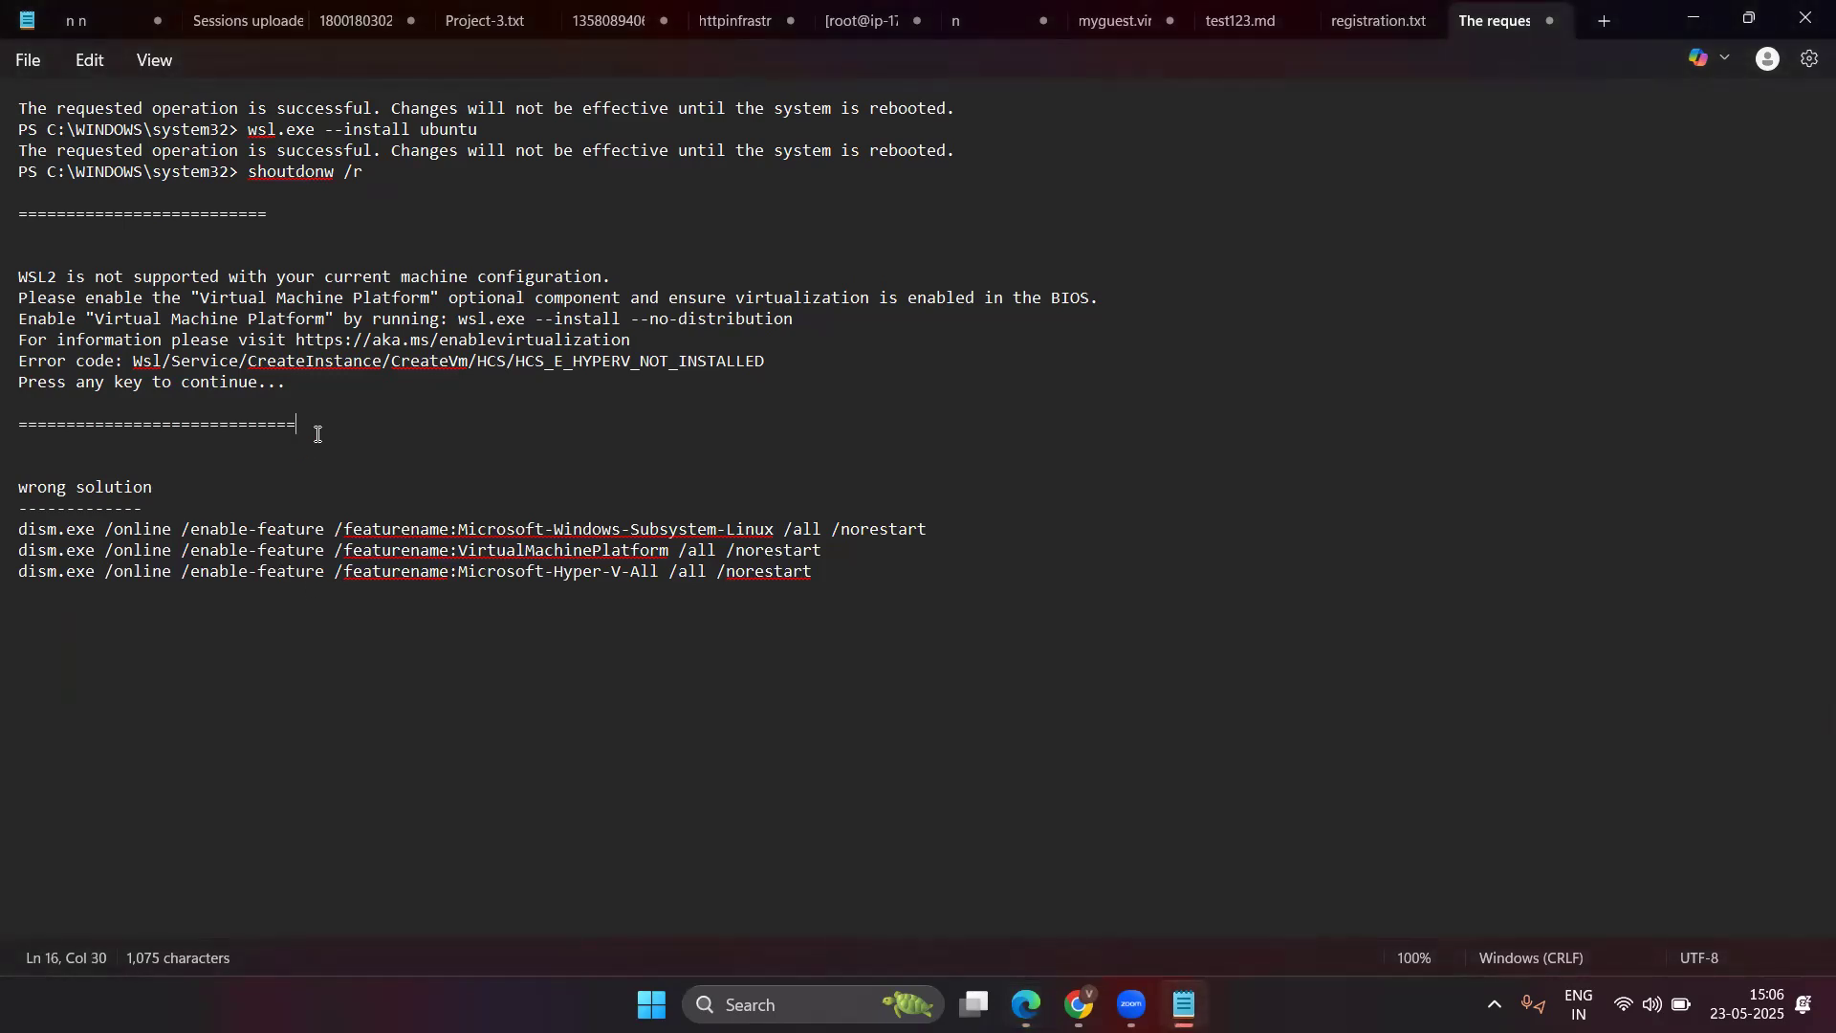
key("Return")
key("Return")
key("Return")
type("Error: 0x80370114 The operation could not be started because a required feature is not installed.")
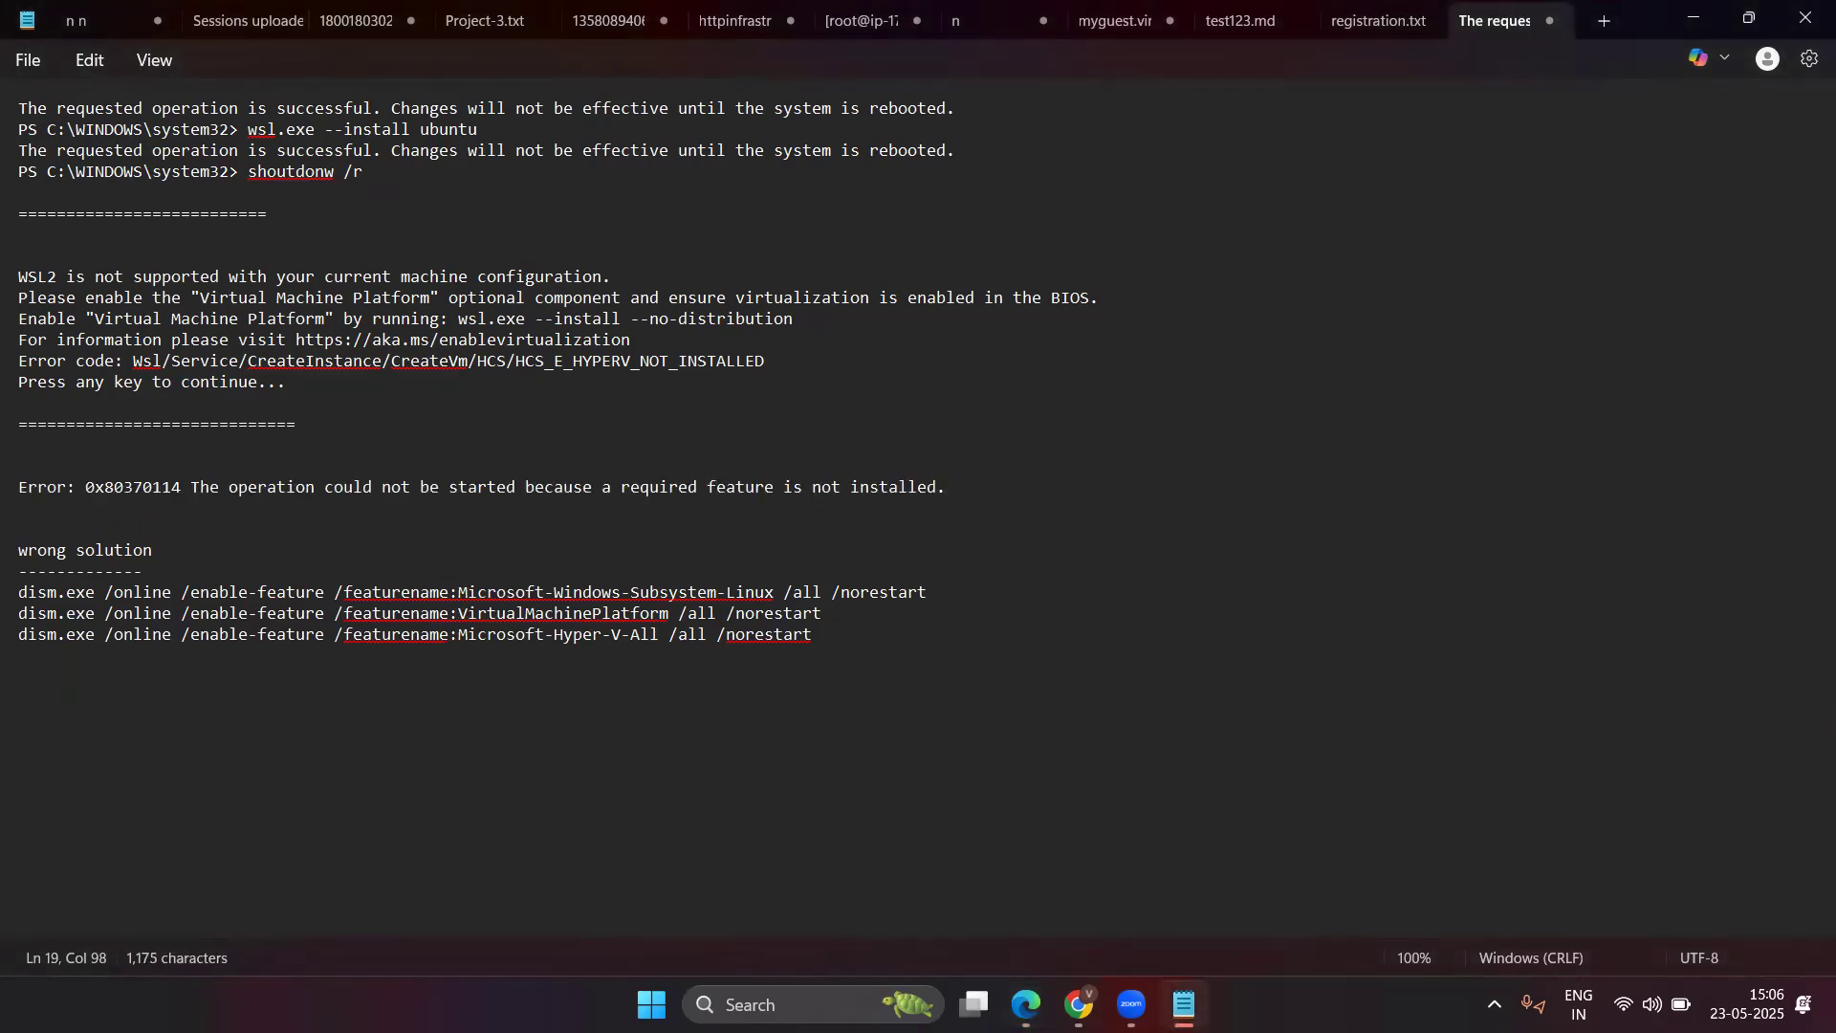
key("Return")
type("=========================================")
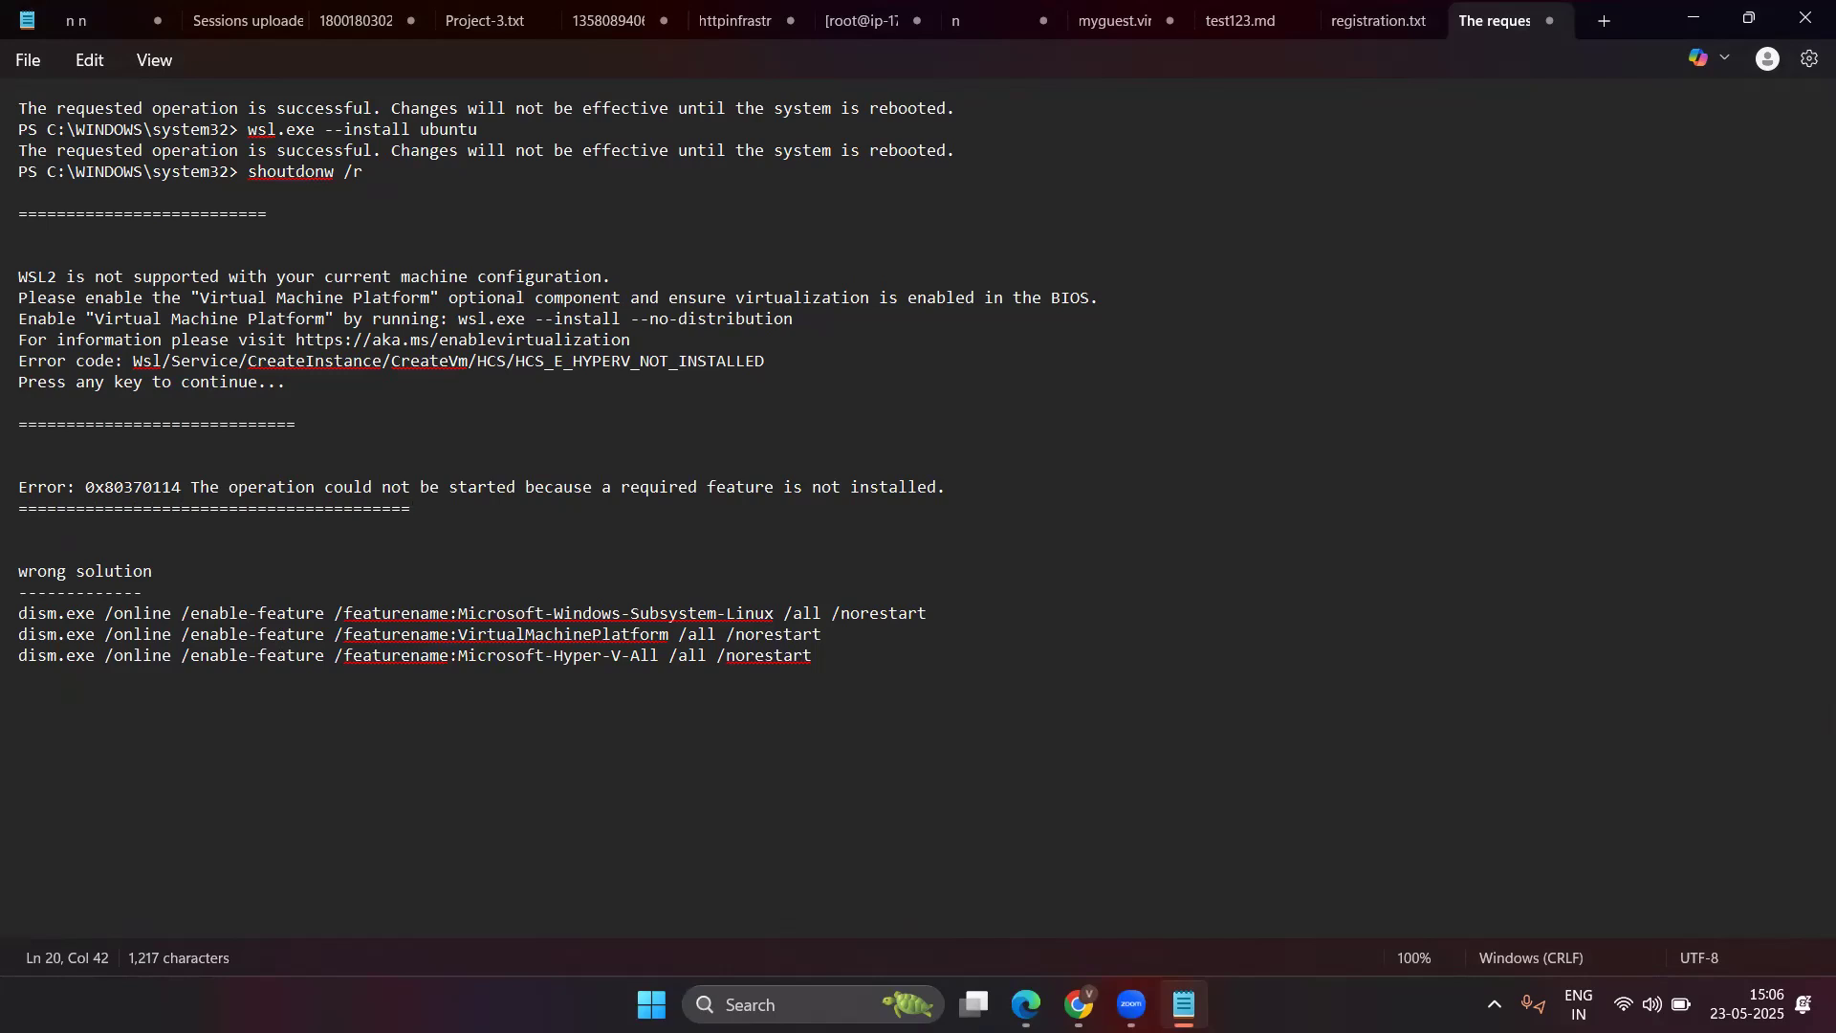
Replace the 0x80370114 line with the full two-line "WslRegisterDistribution failed" error and put the separator on its own line below.
left_click(1026, 1005)
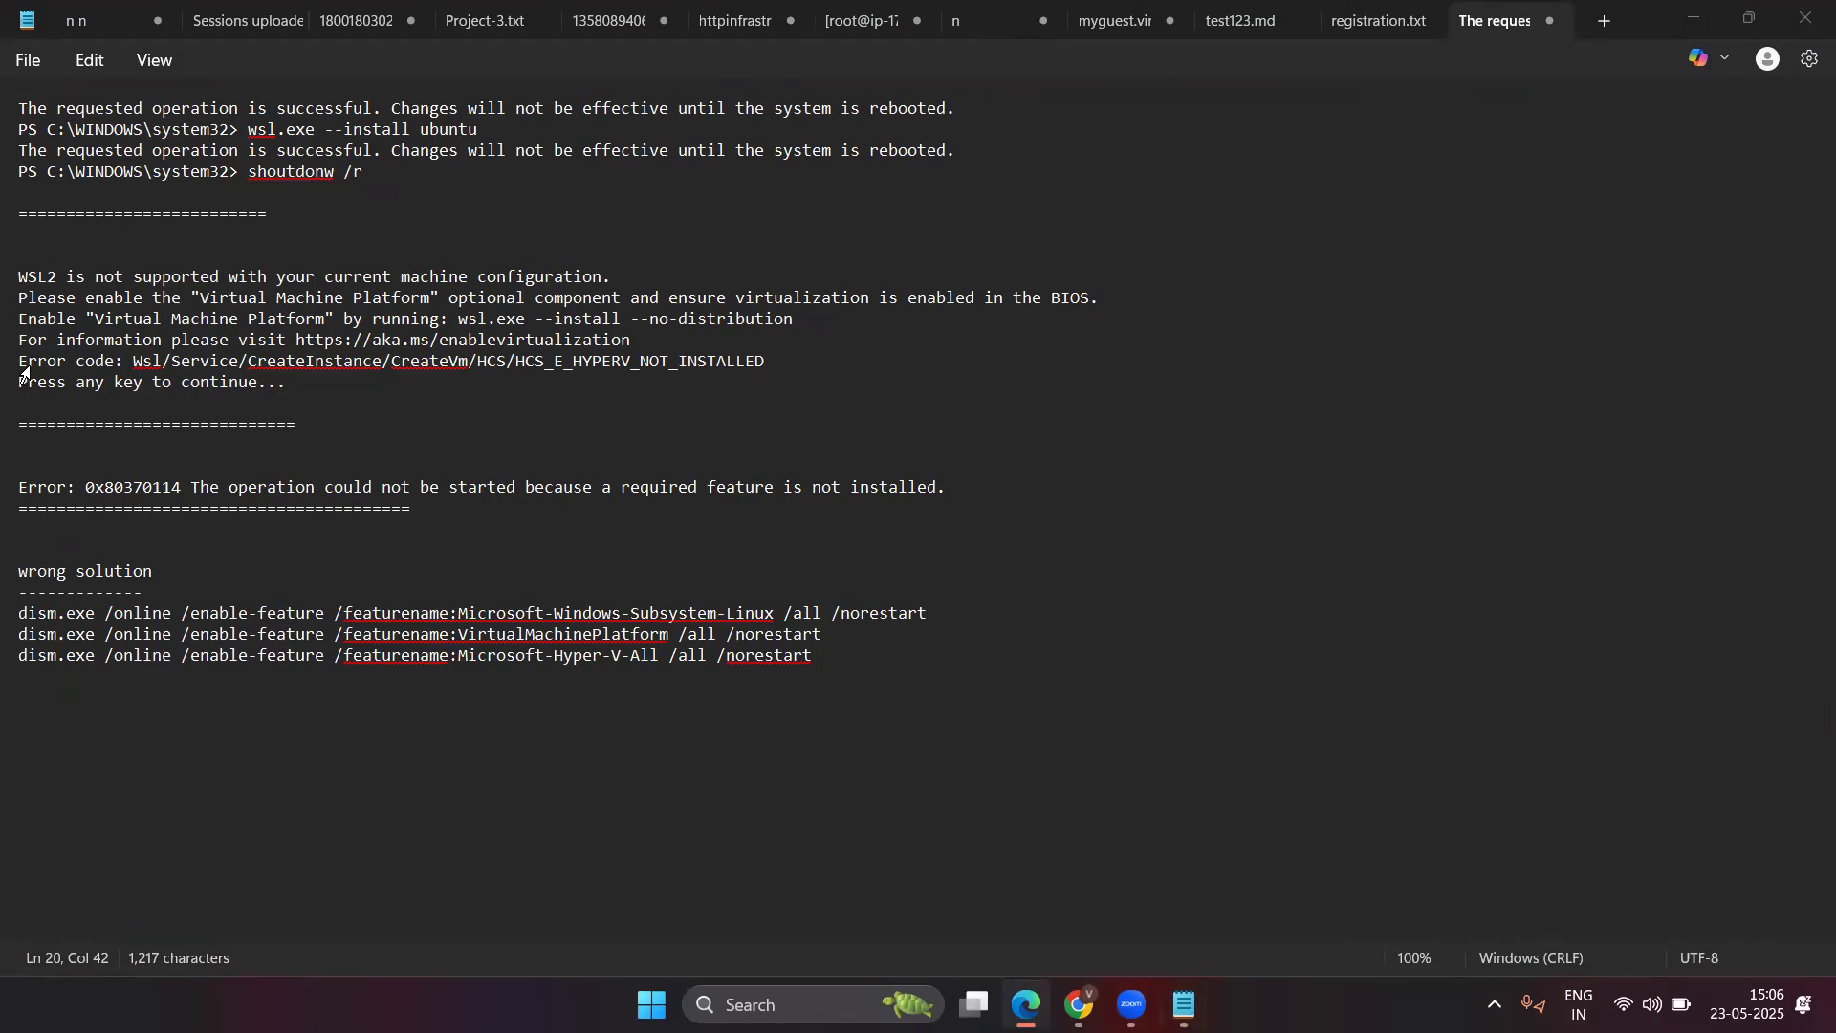
double_click(430, 490)
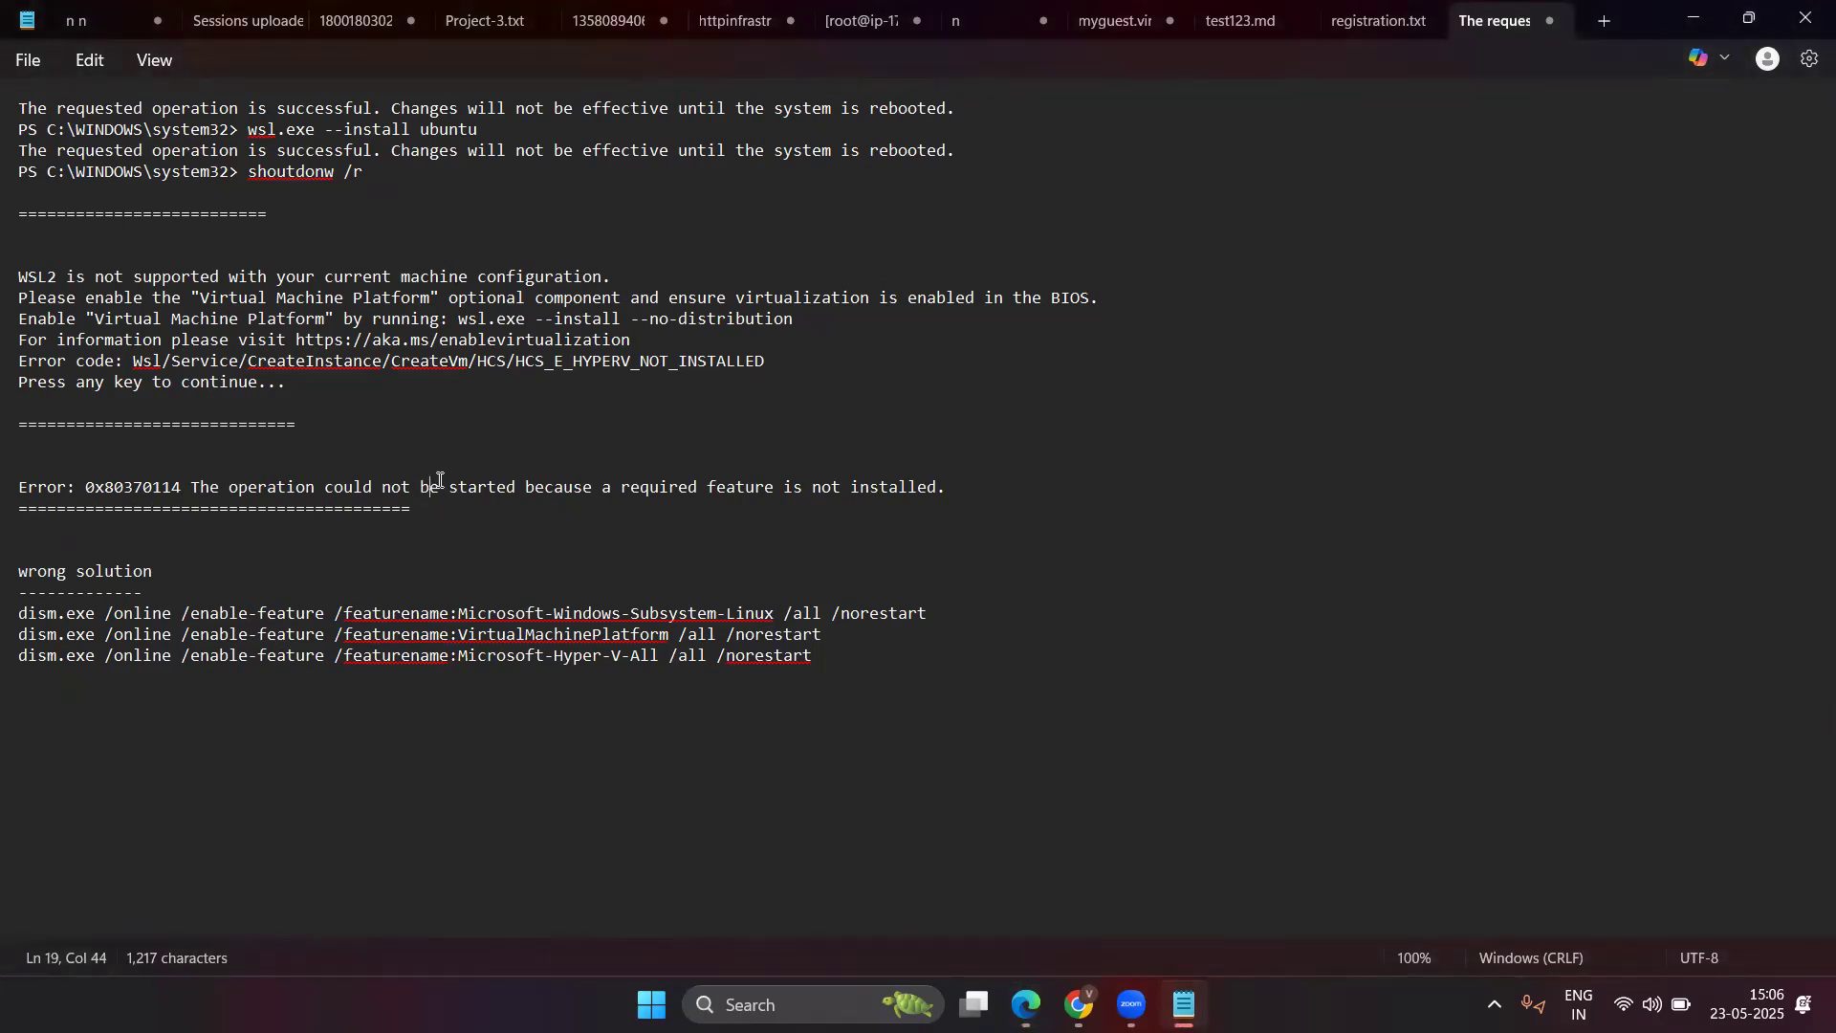
triple_click(433, 492)
type("WslRegisterDistribution failed with error: 0x80370114 Error: 0x80370114 The operation could not be started because a required feature is not installed")
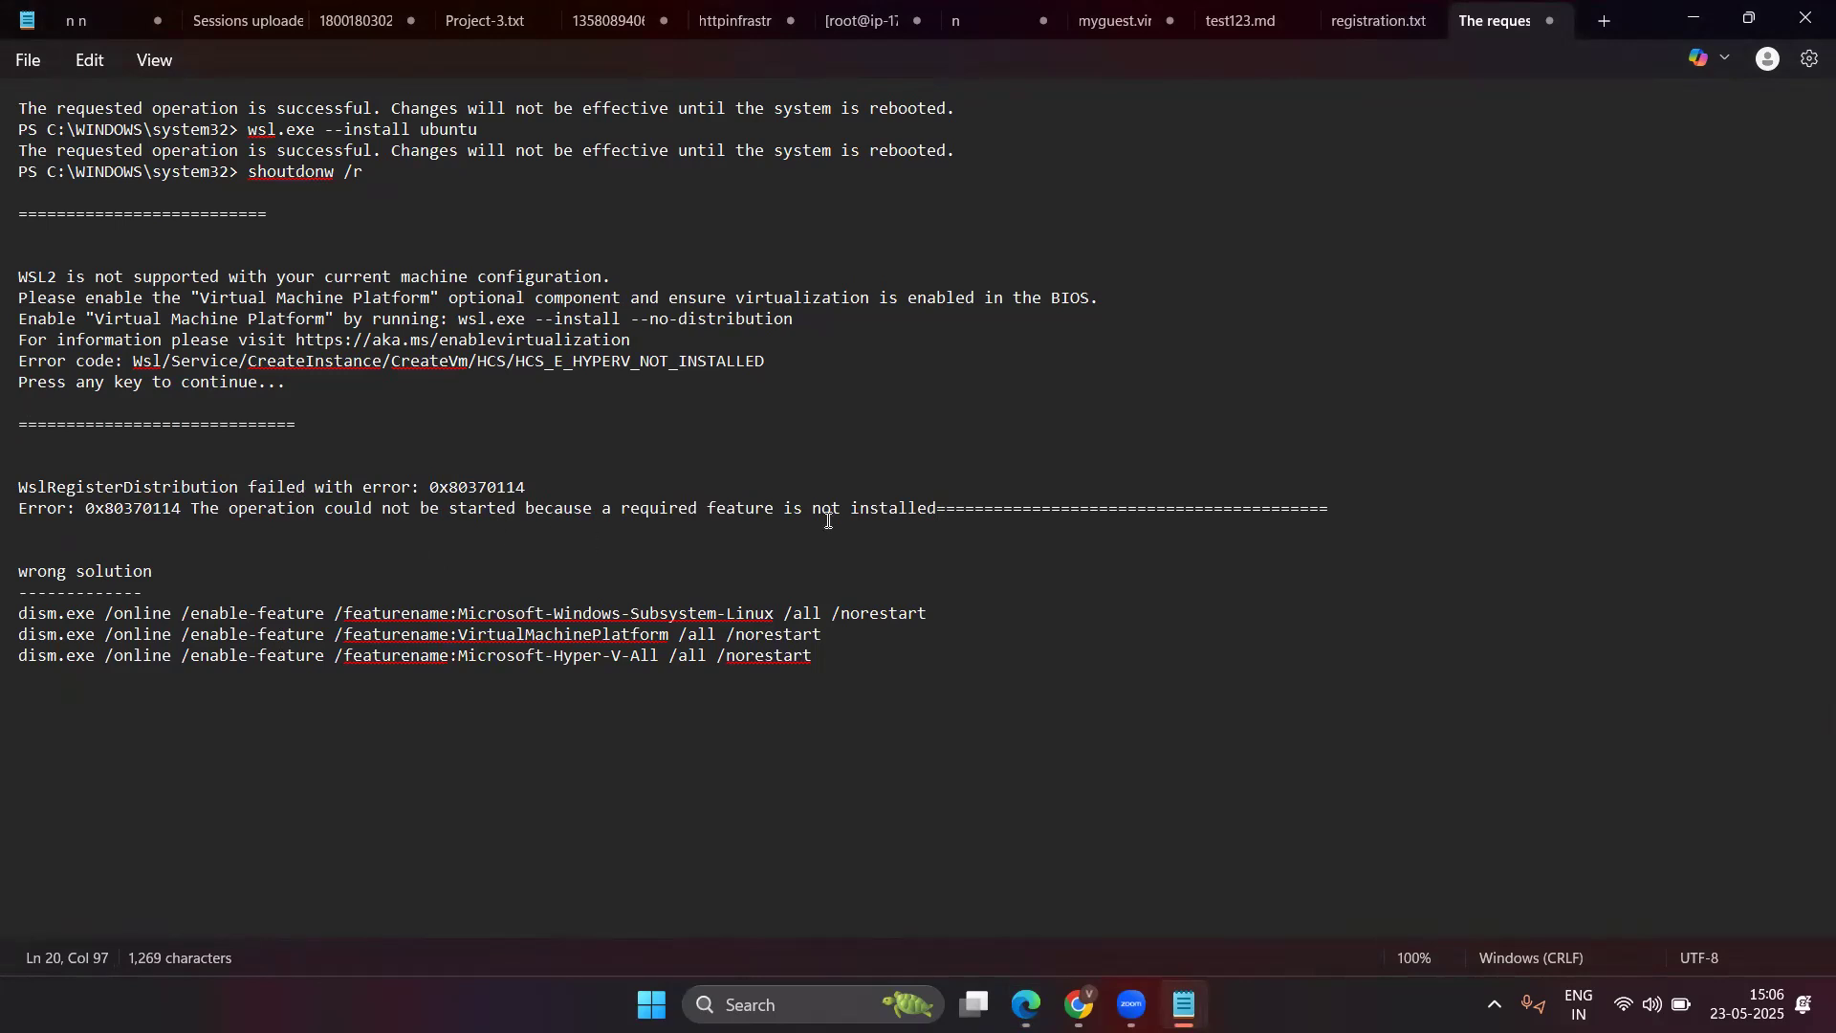
key("Return")
key("Return")
key("Return")
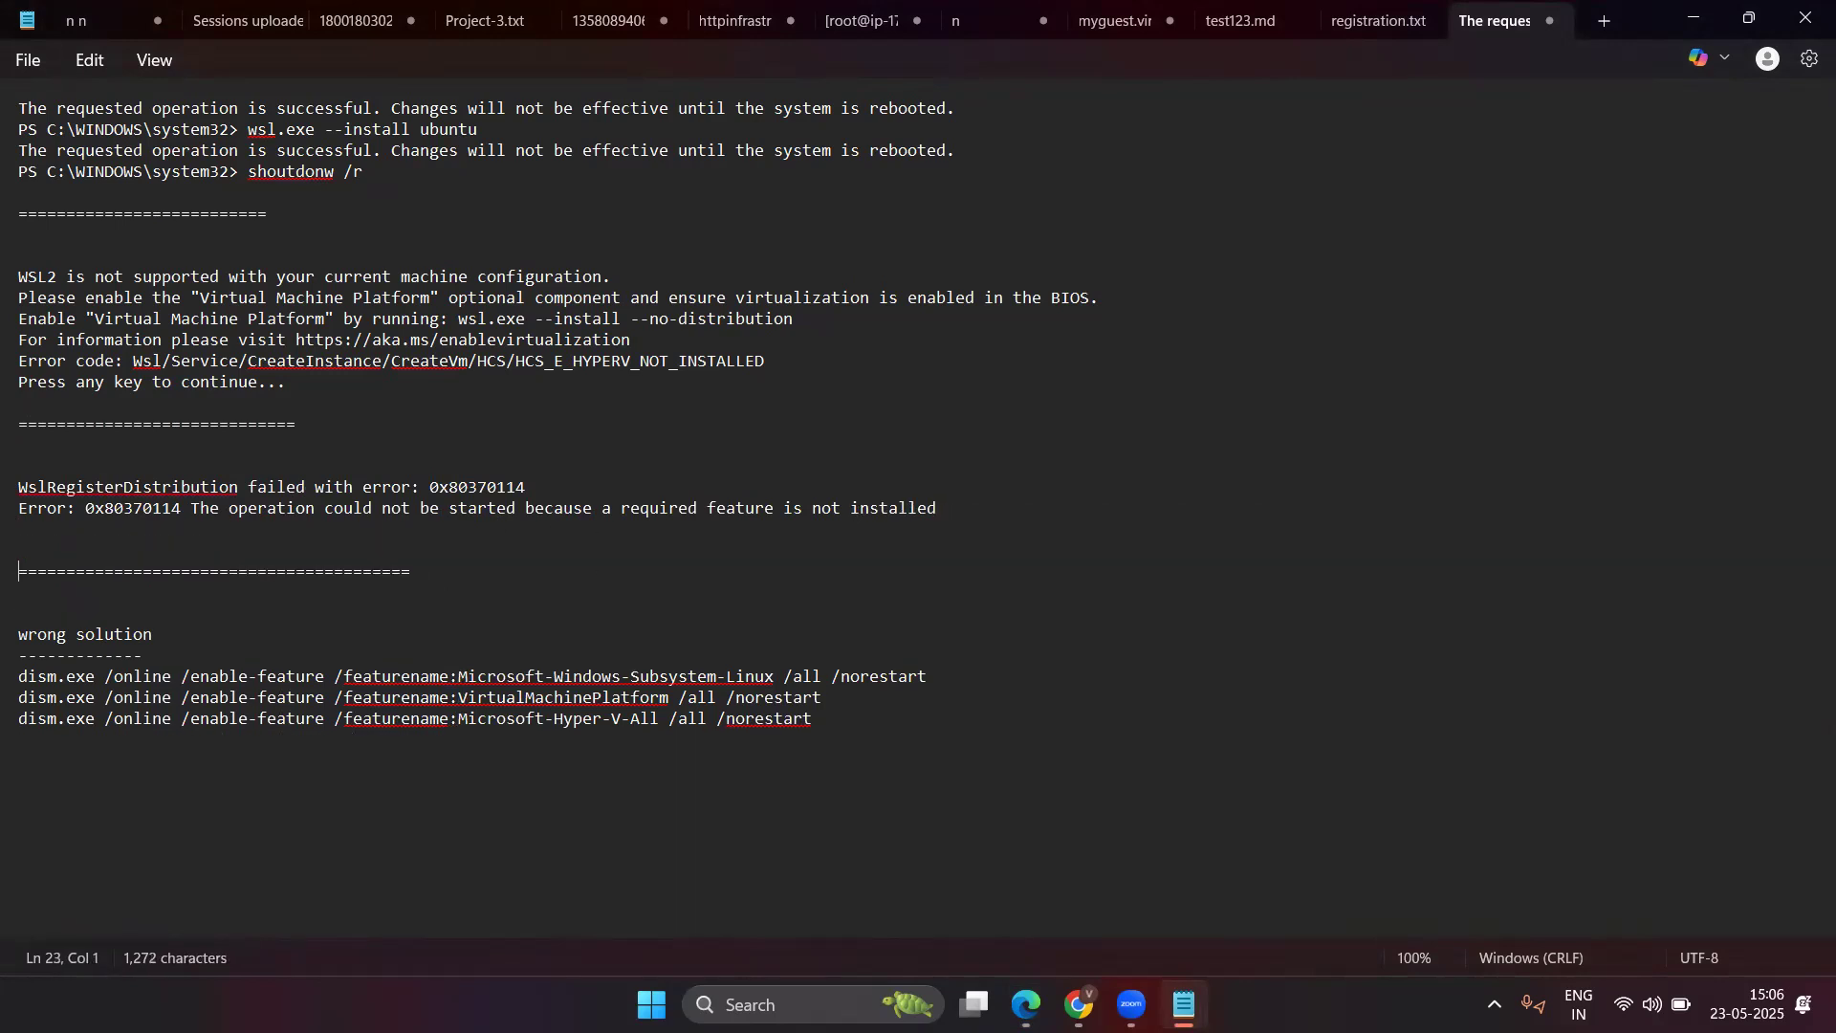
Review the two WslRegisterDistribution 0x80370114 error lines in the note.
key("alt+Tab")
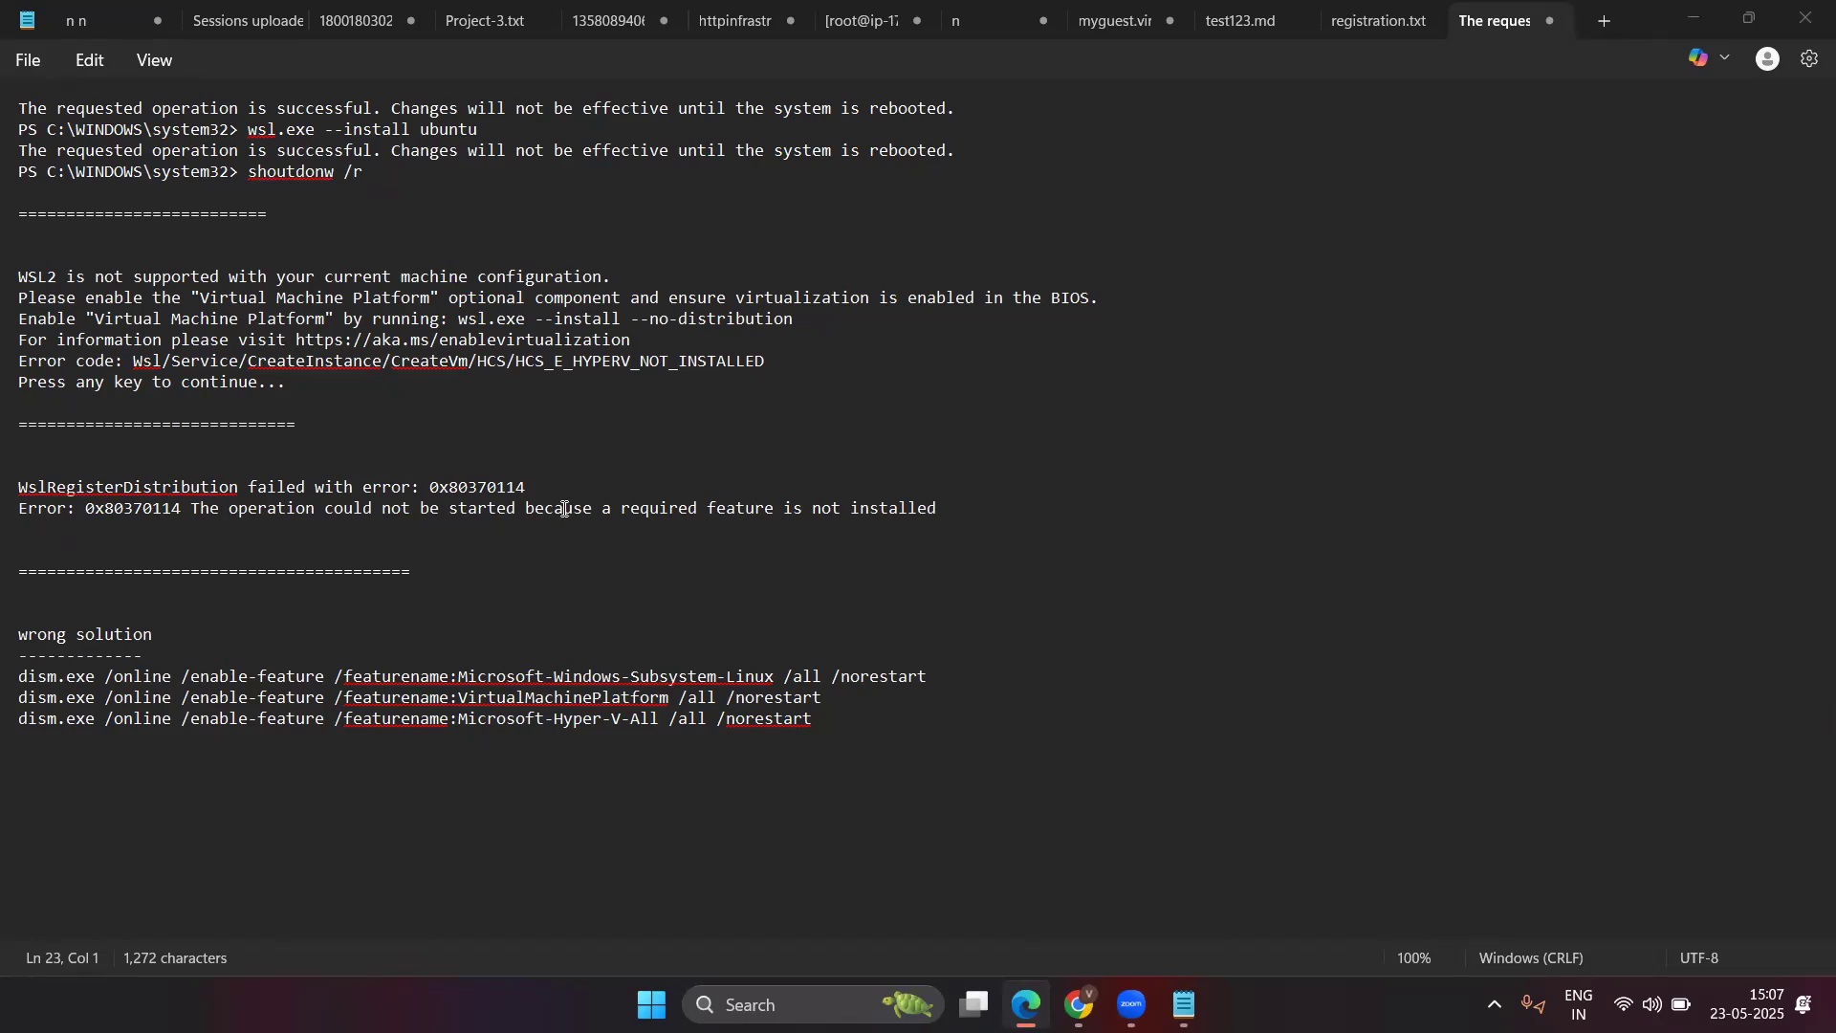
left_click_drag(941, 509, 214, 479)
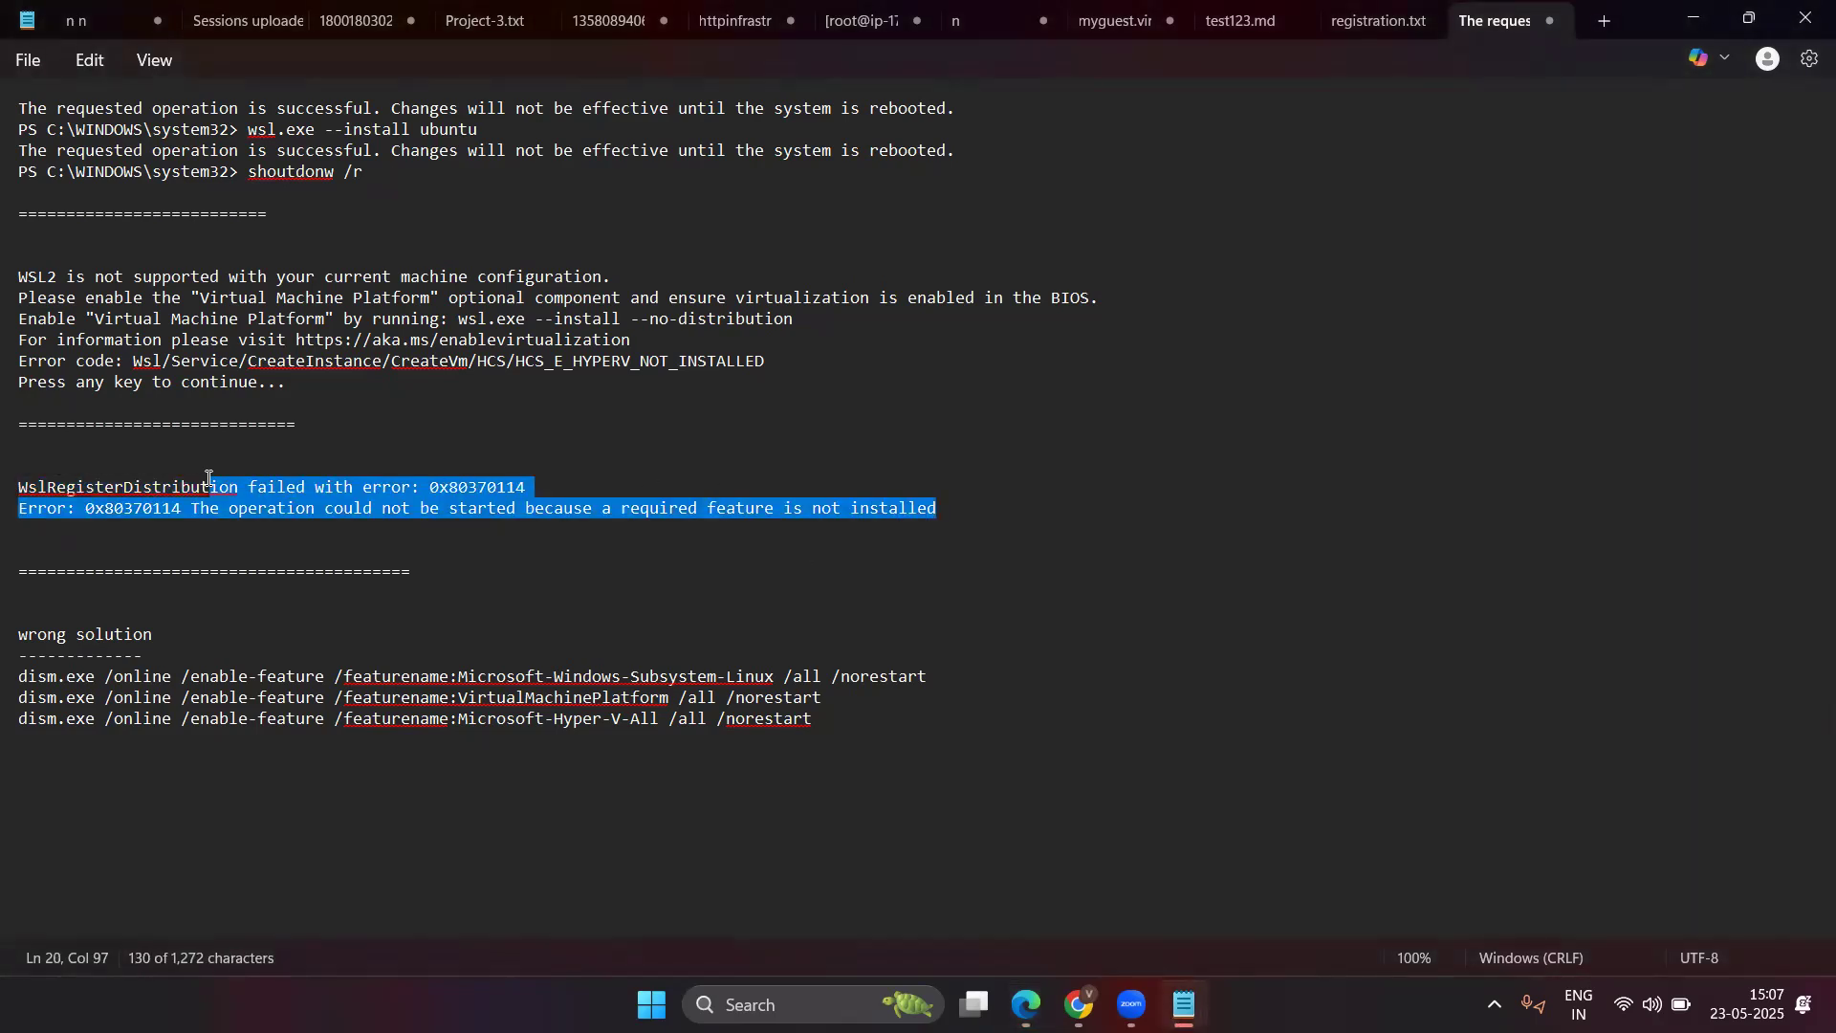
left_click(182, 463)
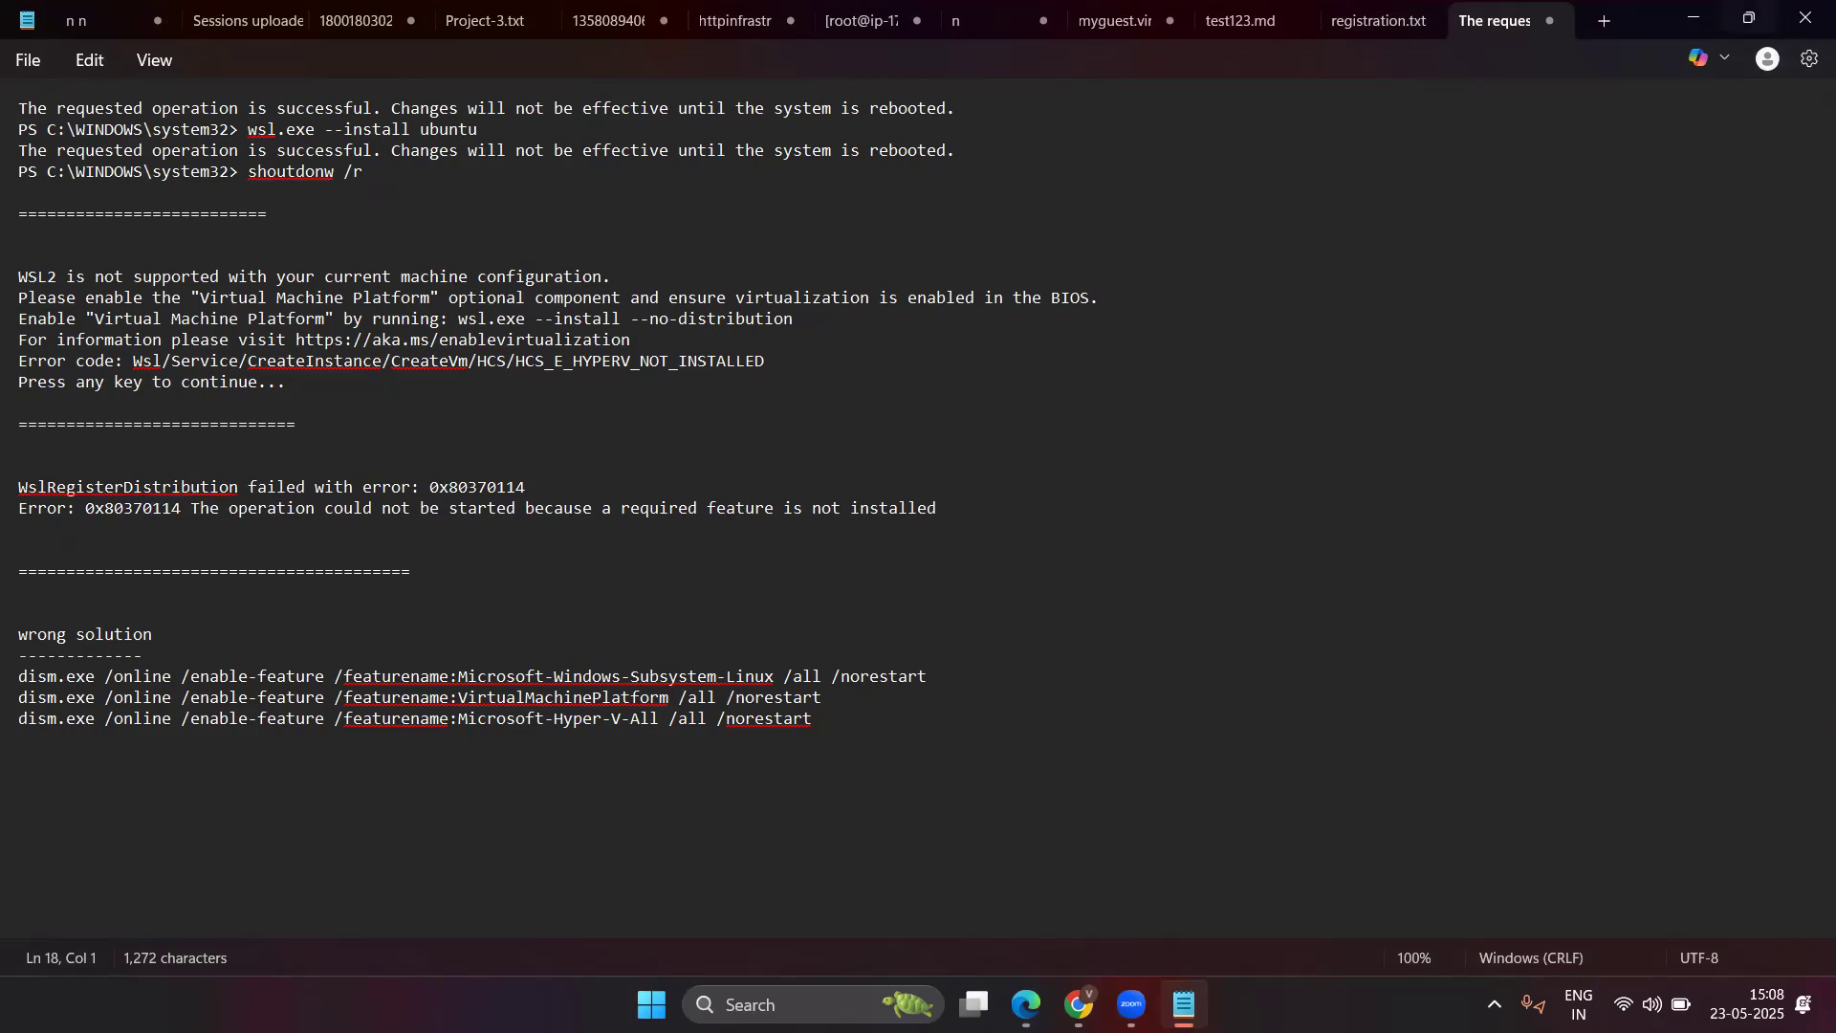
Minimize Notepad, open VMware Workstation and resume the Redhat-9.5 virtual machine.
left_click(1692, 23)
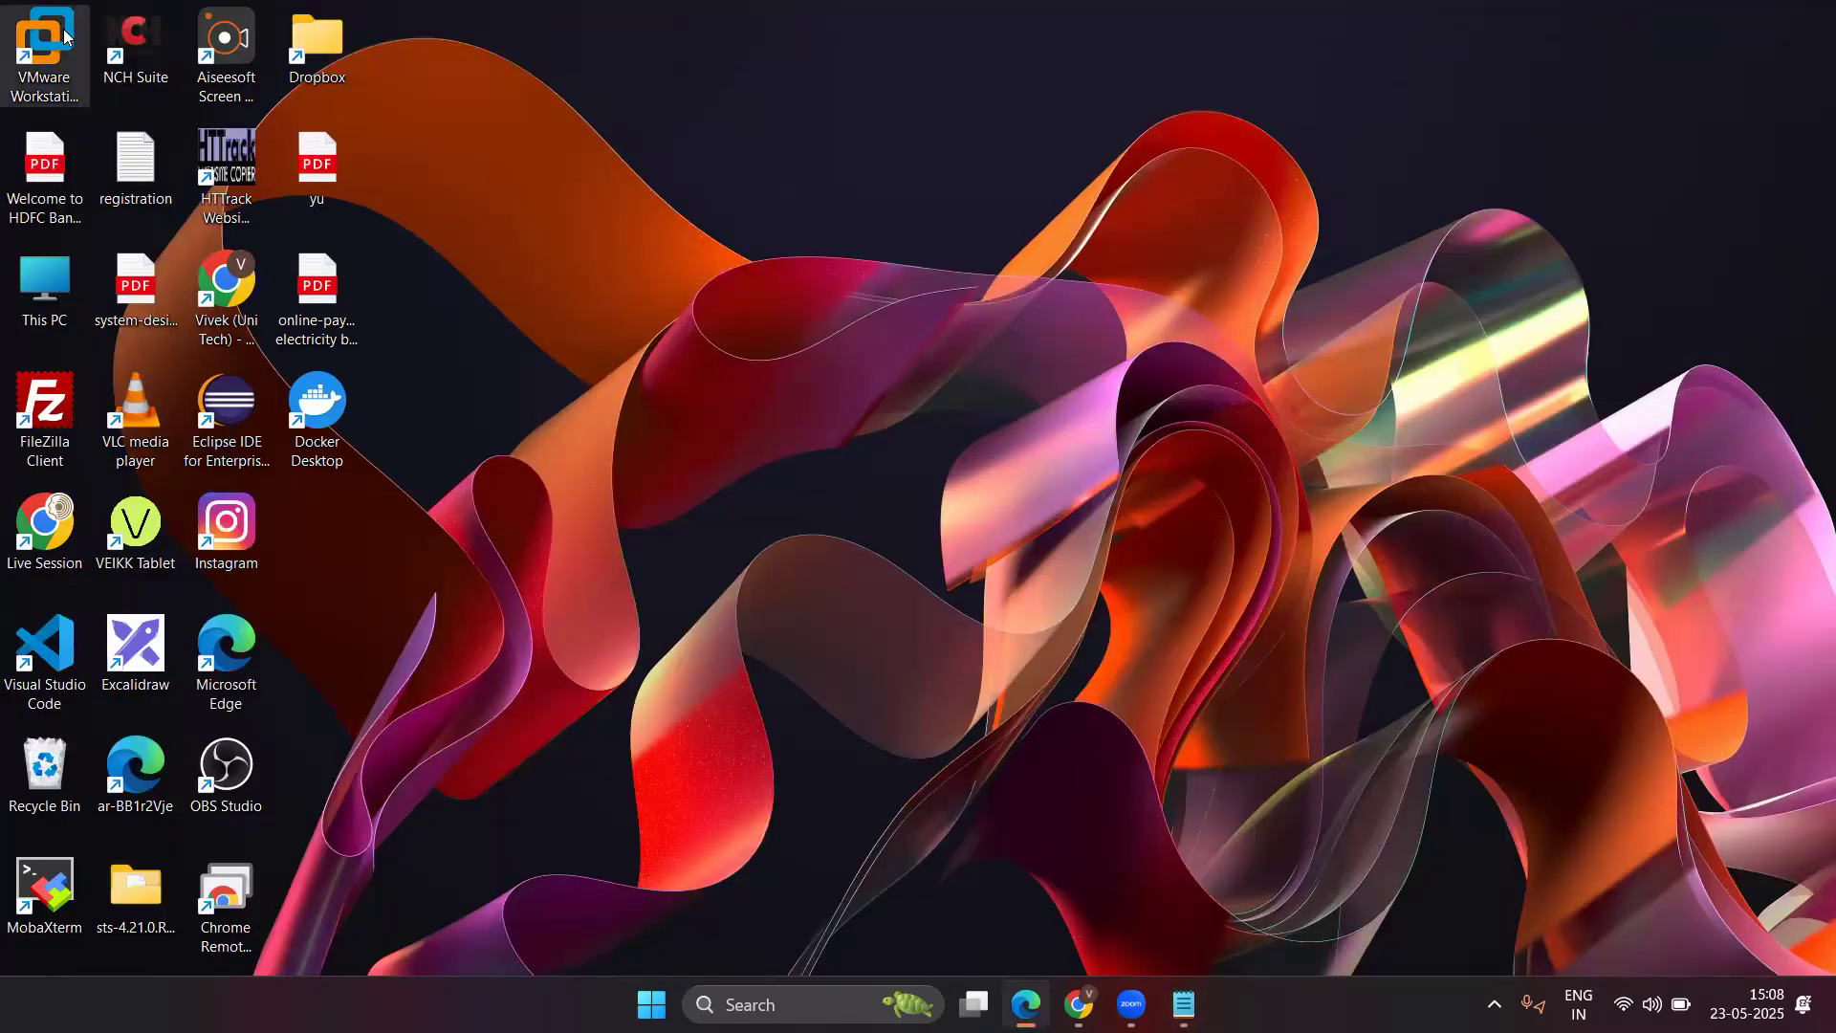
double_click(42, 38)
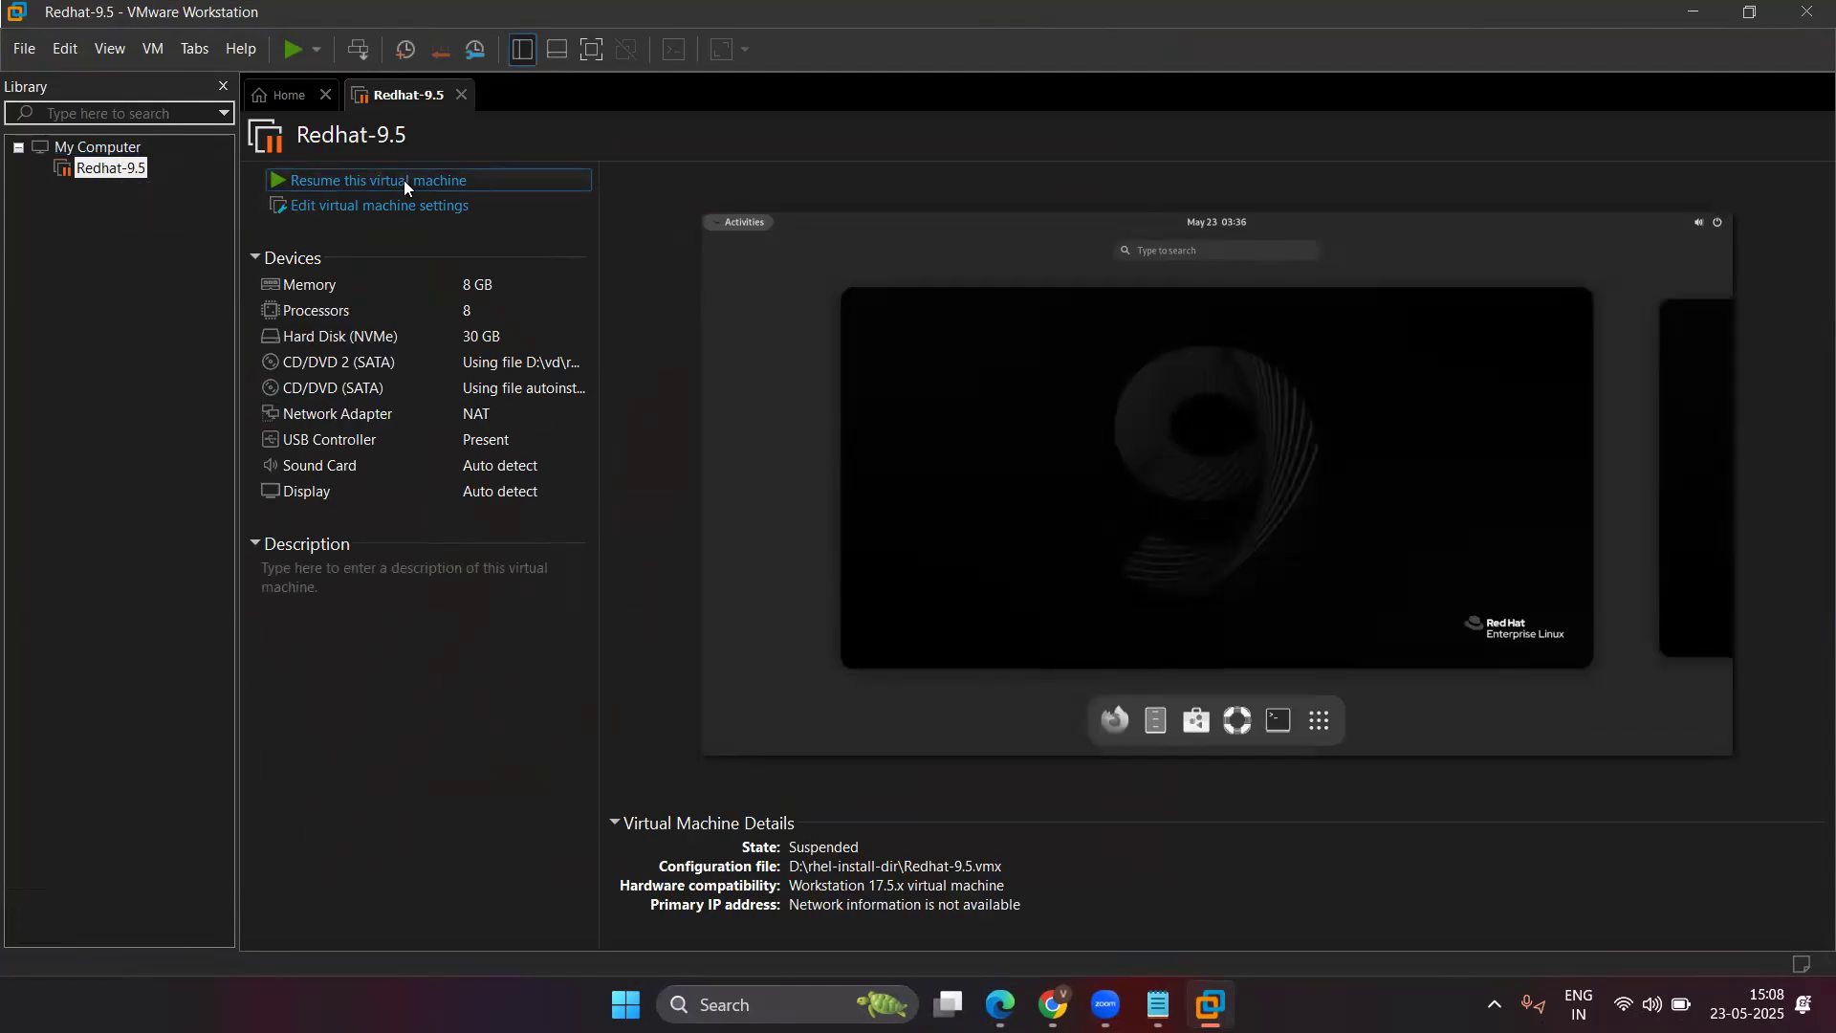
left_click(404, 181)
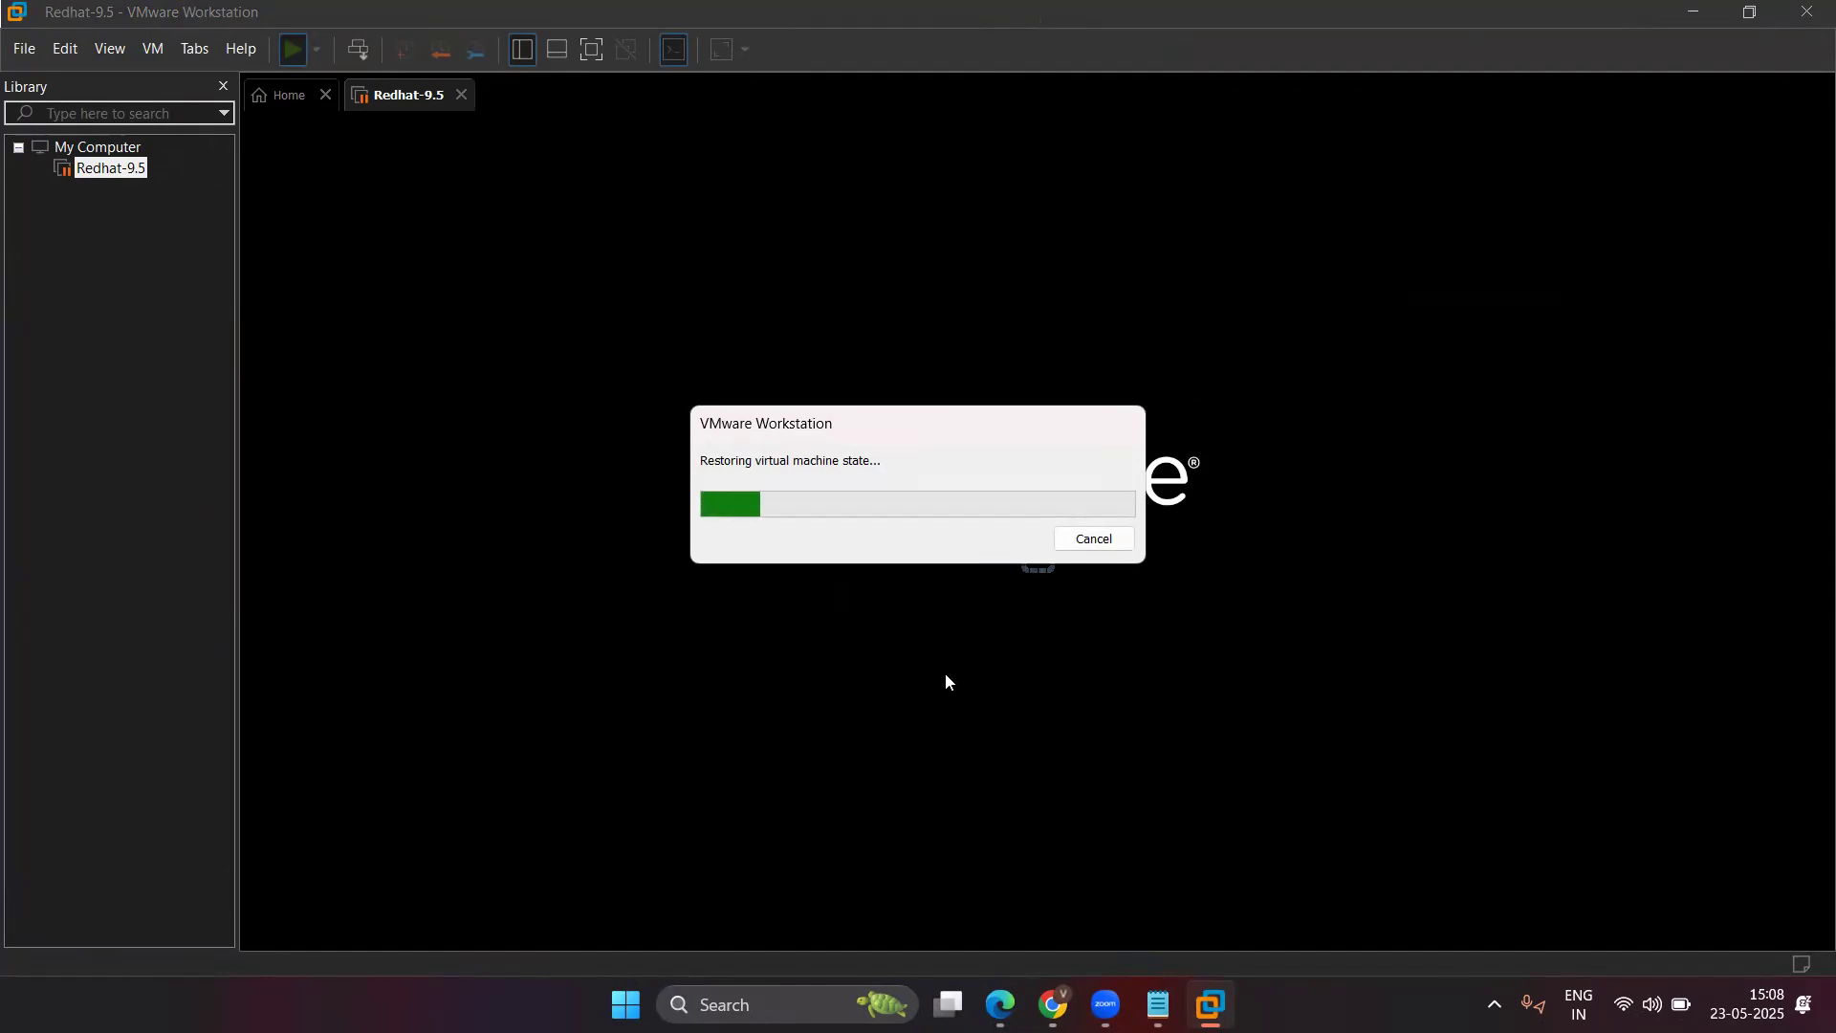
Find and launch Docker Desktop through the system search, and minimize the VMware Workstation window.
key("super")
type("d")
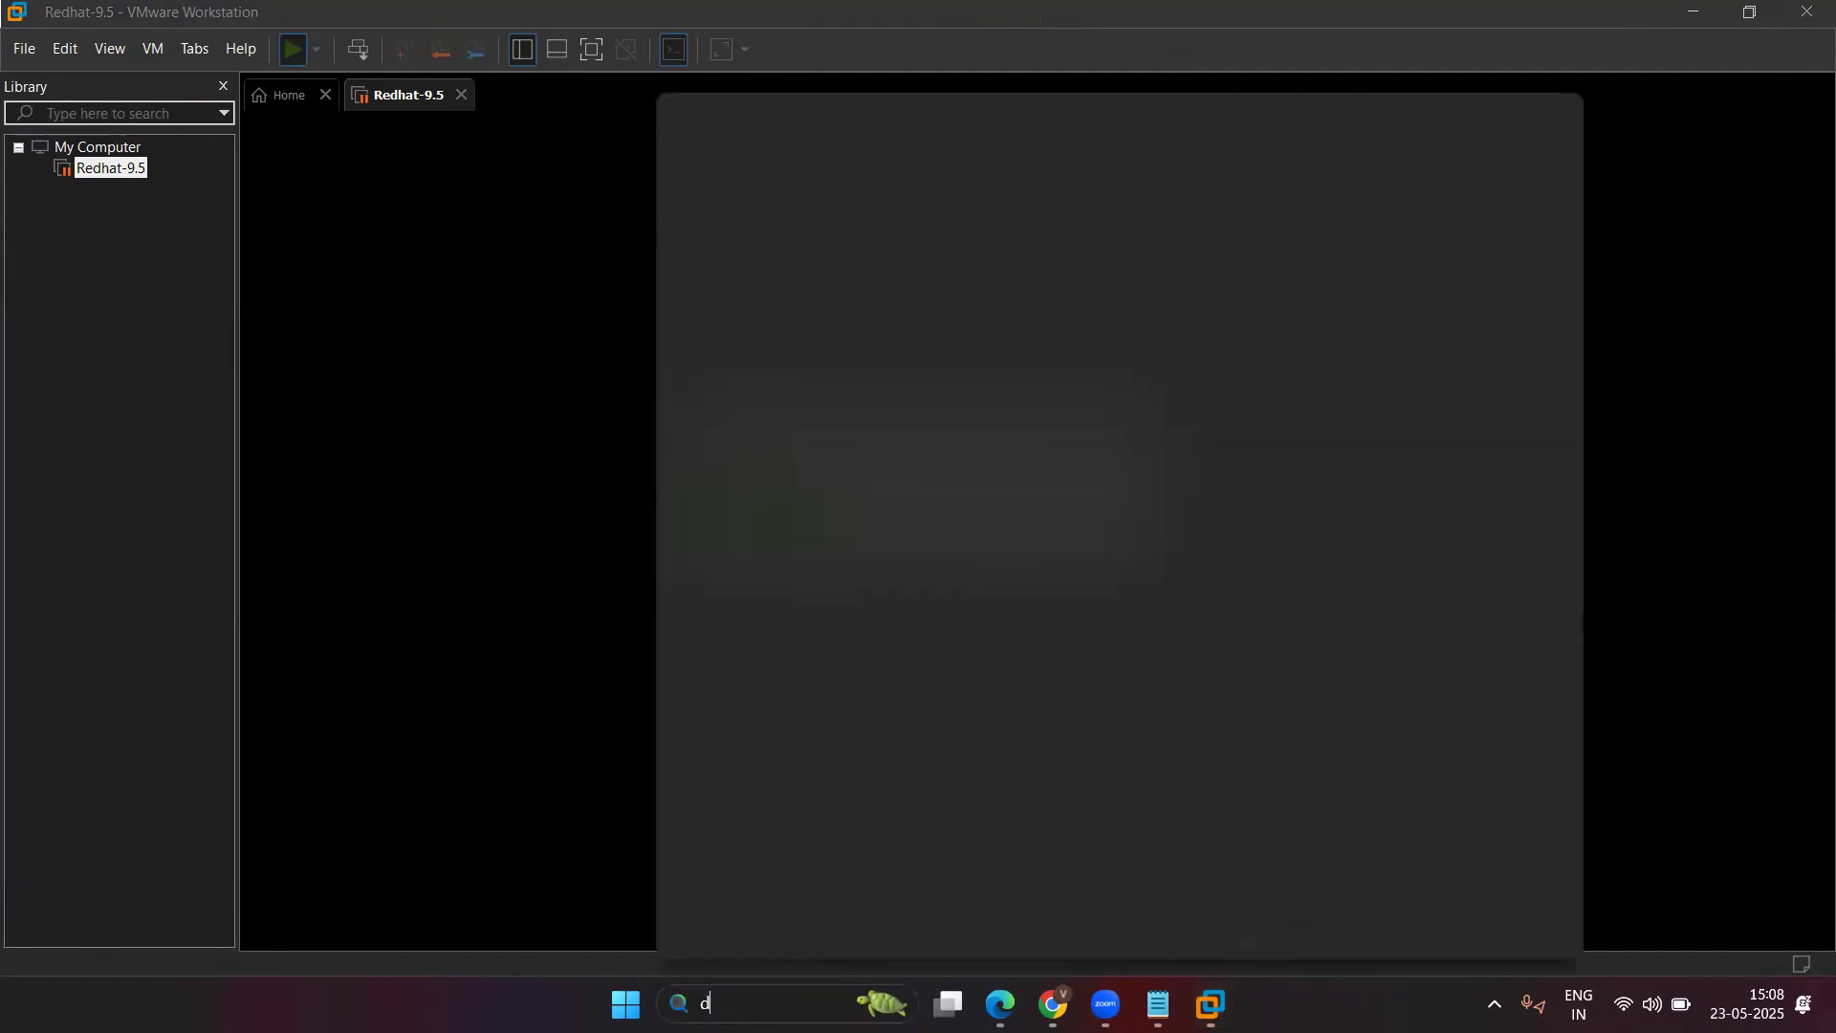
left_click(804, 264)
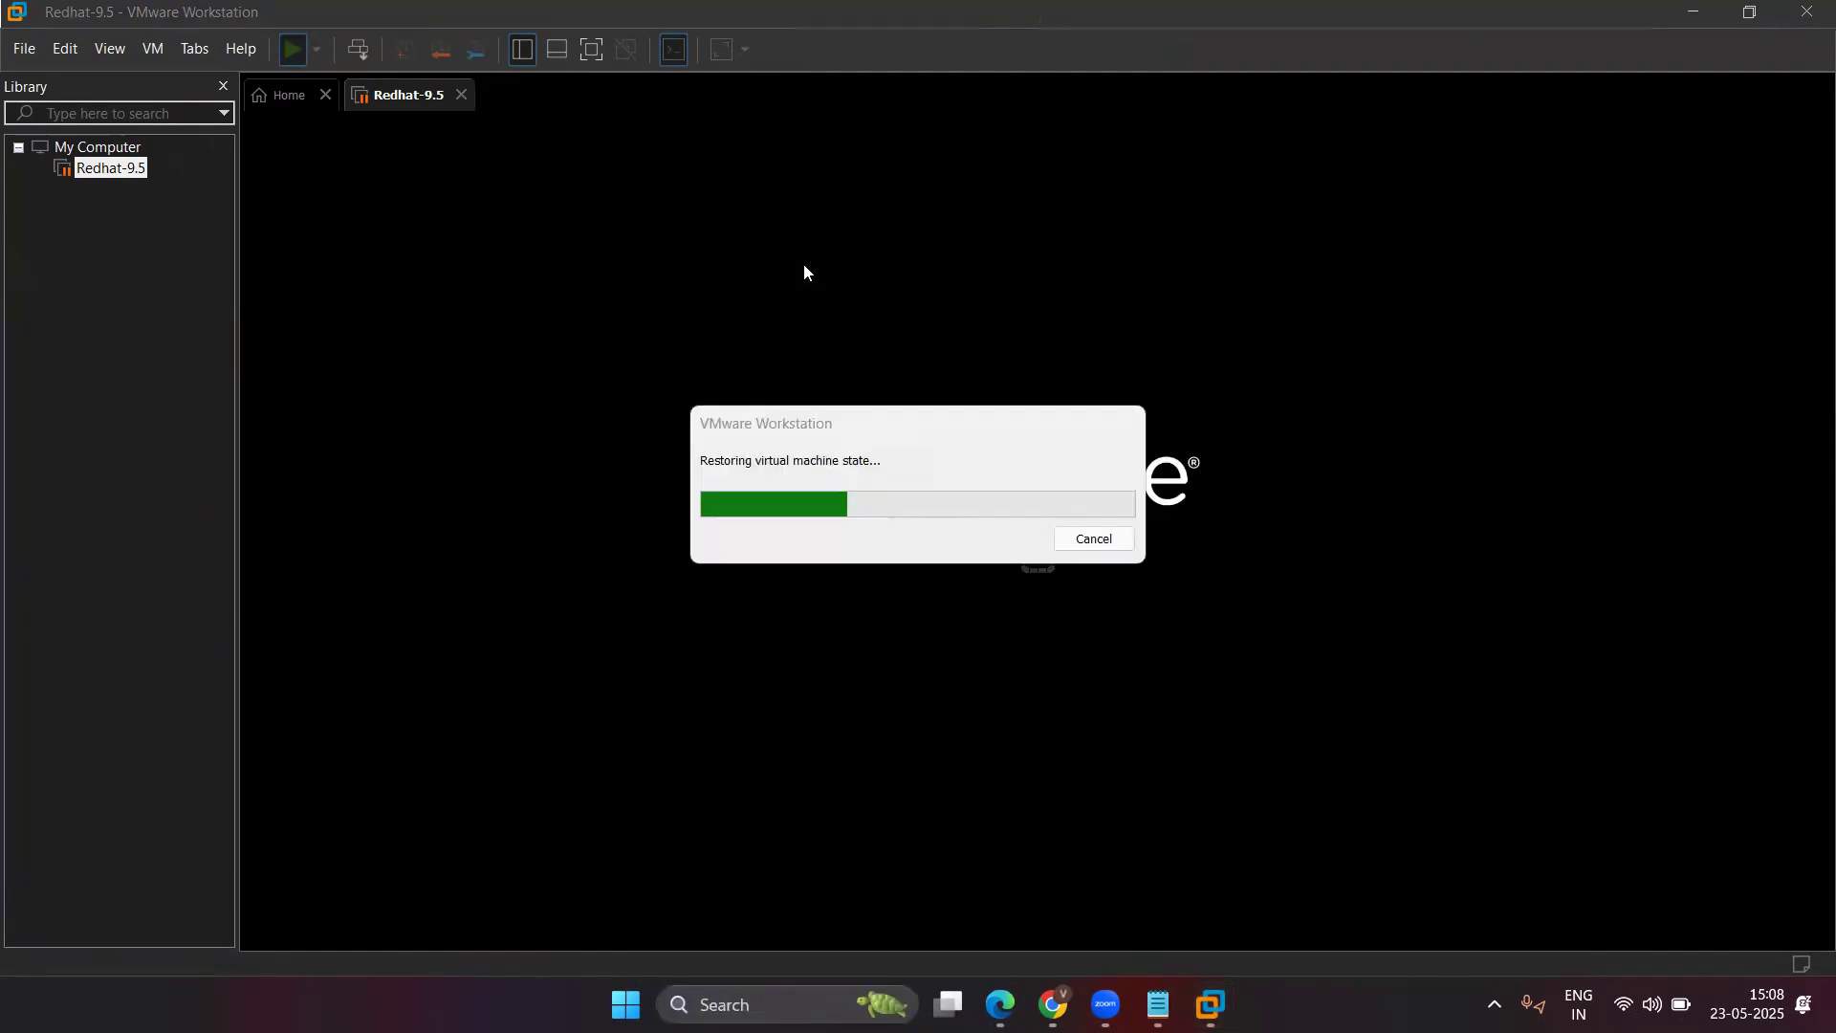
left_click(1711, 11)
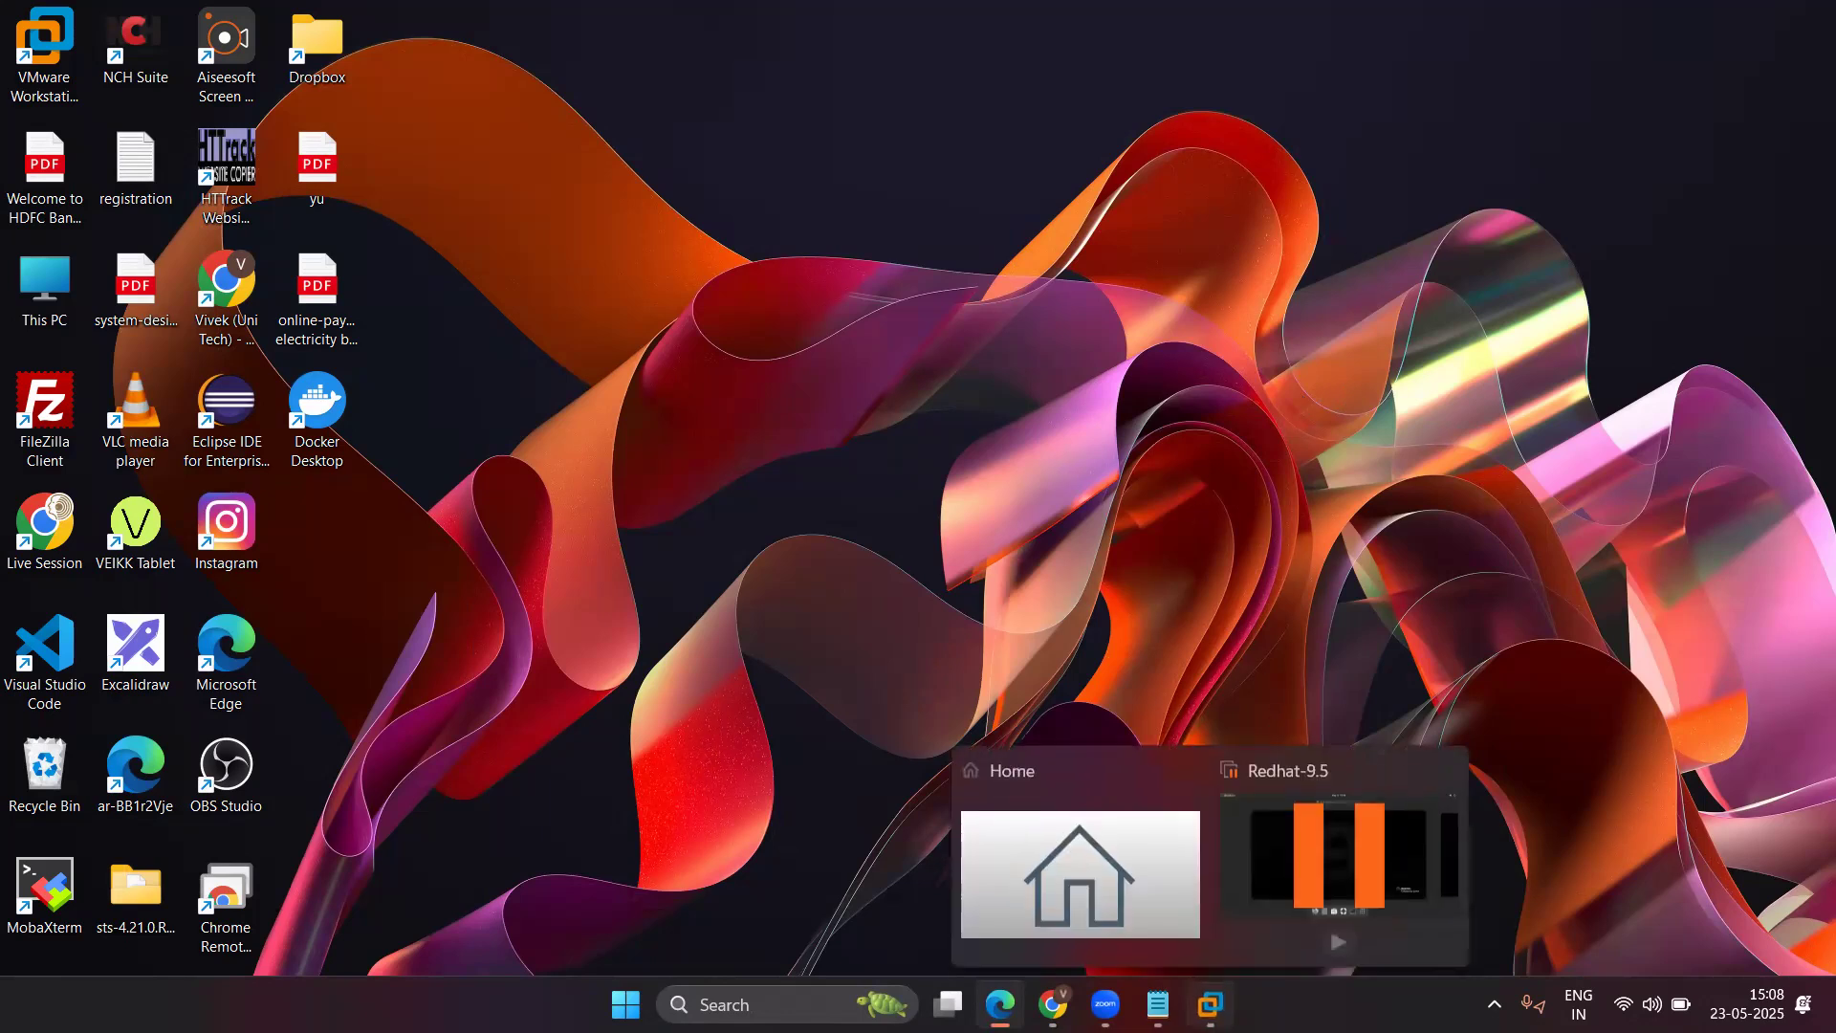
Return to VMware Workstation and give input focus to the Redhat-9.5 guest desktop.
left_click(1210, 1005)
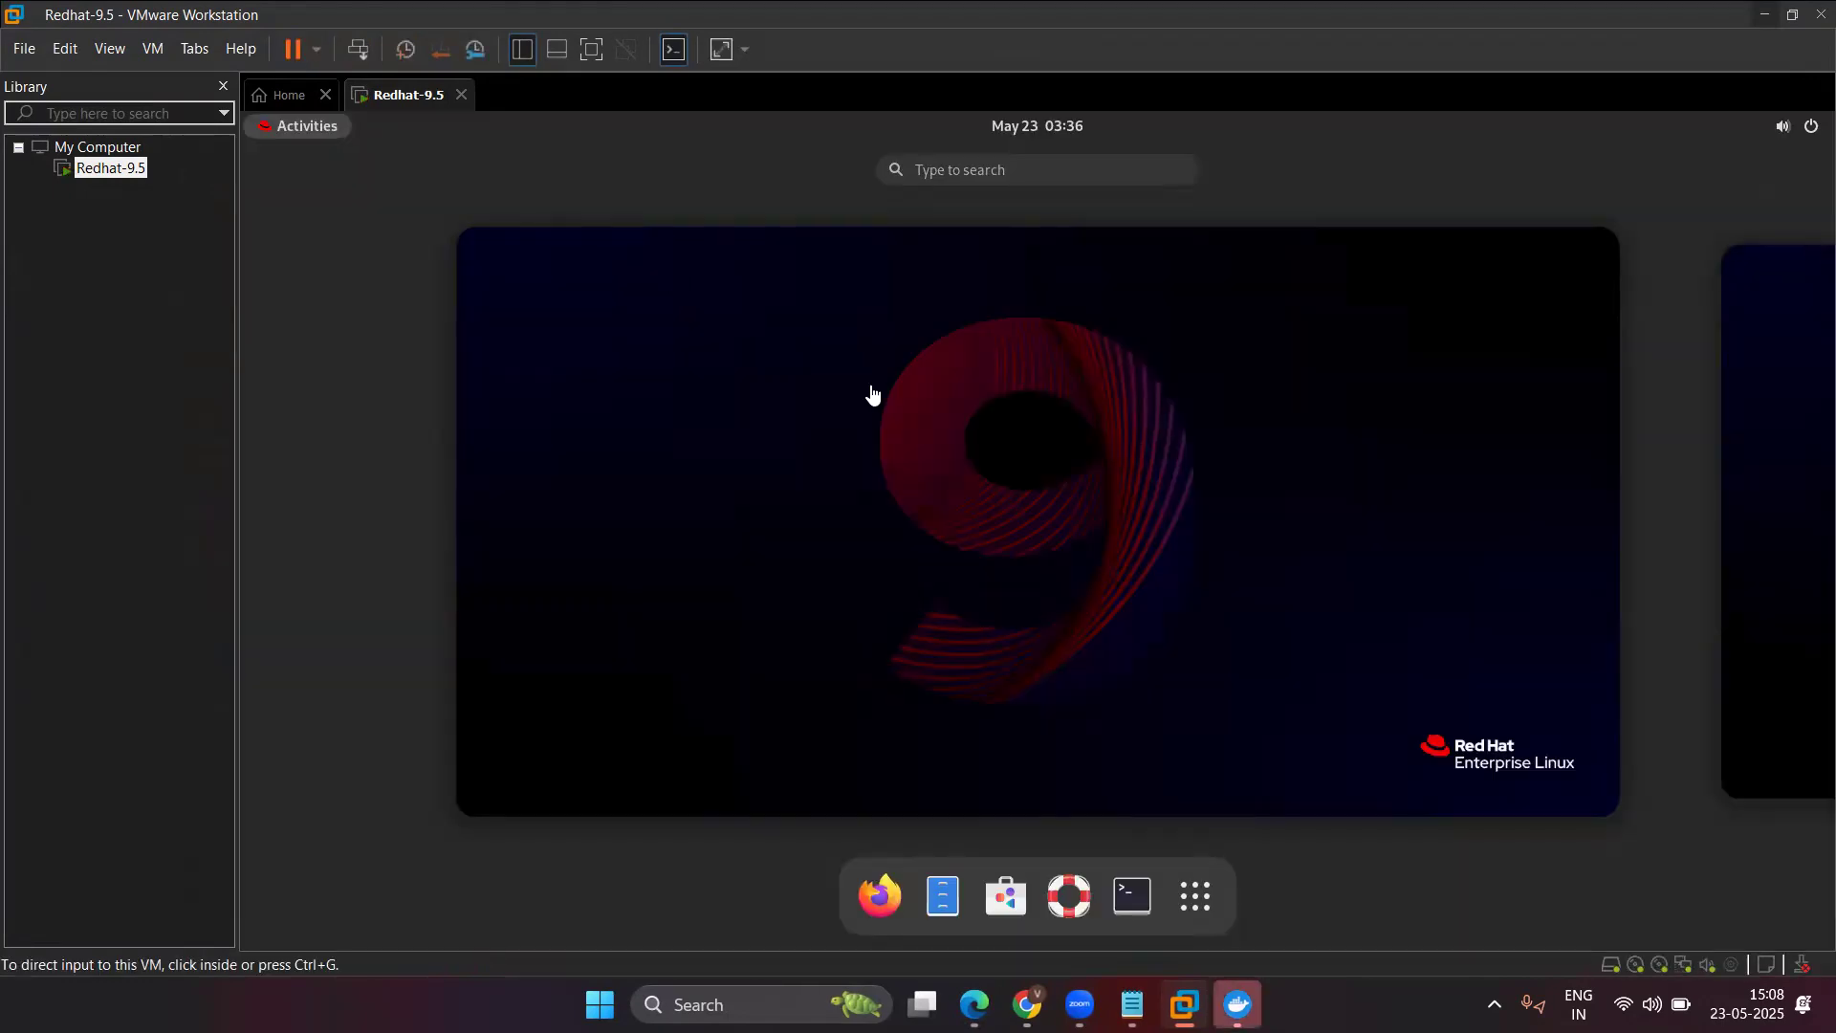
left_click(872, 394)
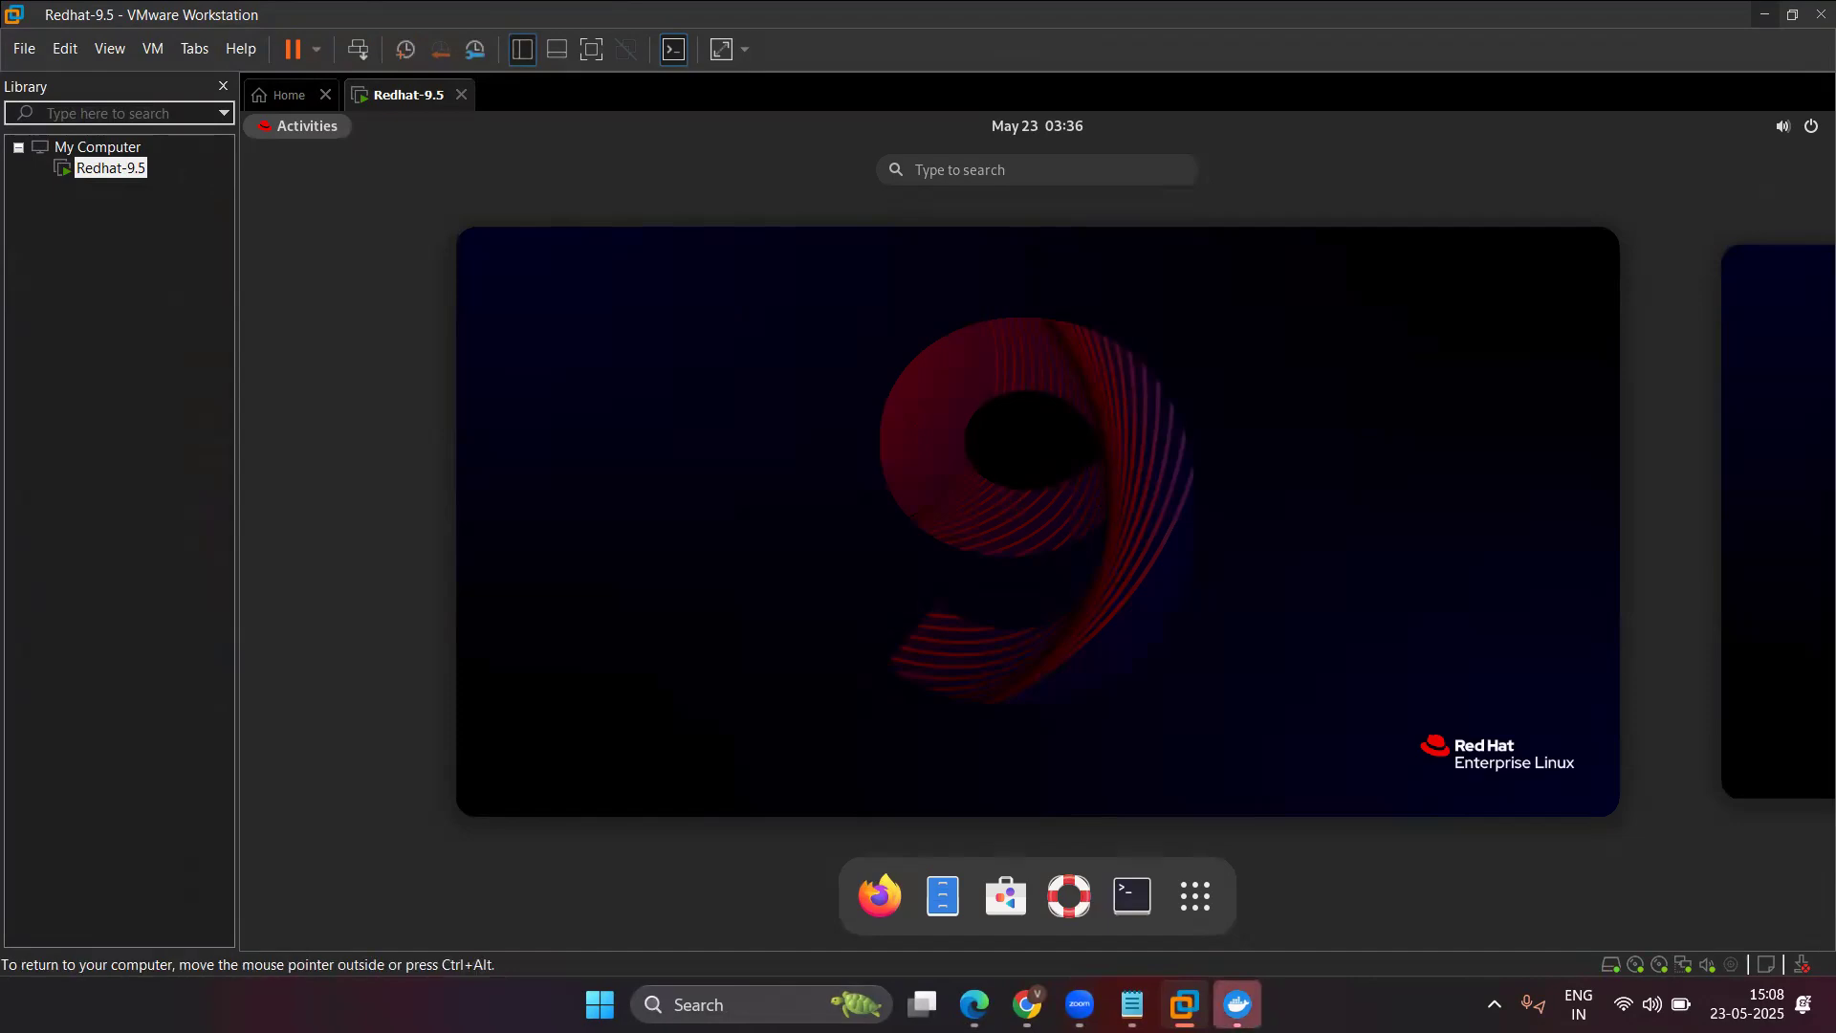
Release input from the Redhat-9.5 guest, minimize VMware Workstation and Docker Desktop, and refresh the Windows desktop.
key("ctrl+alt")
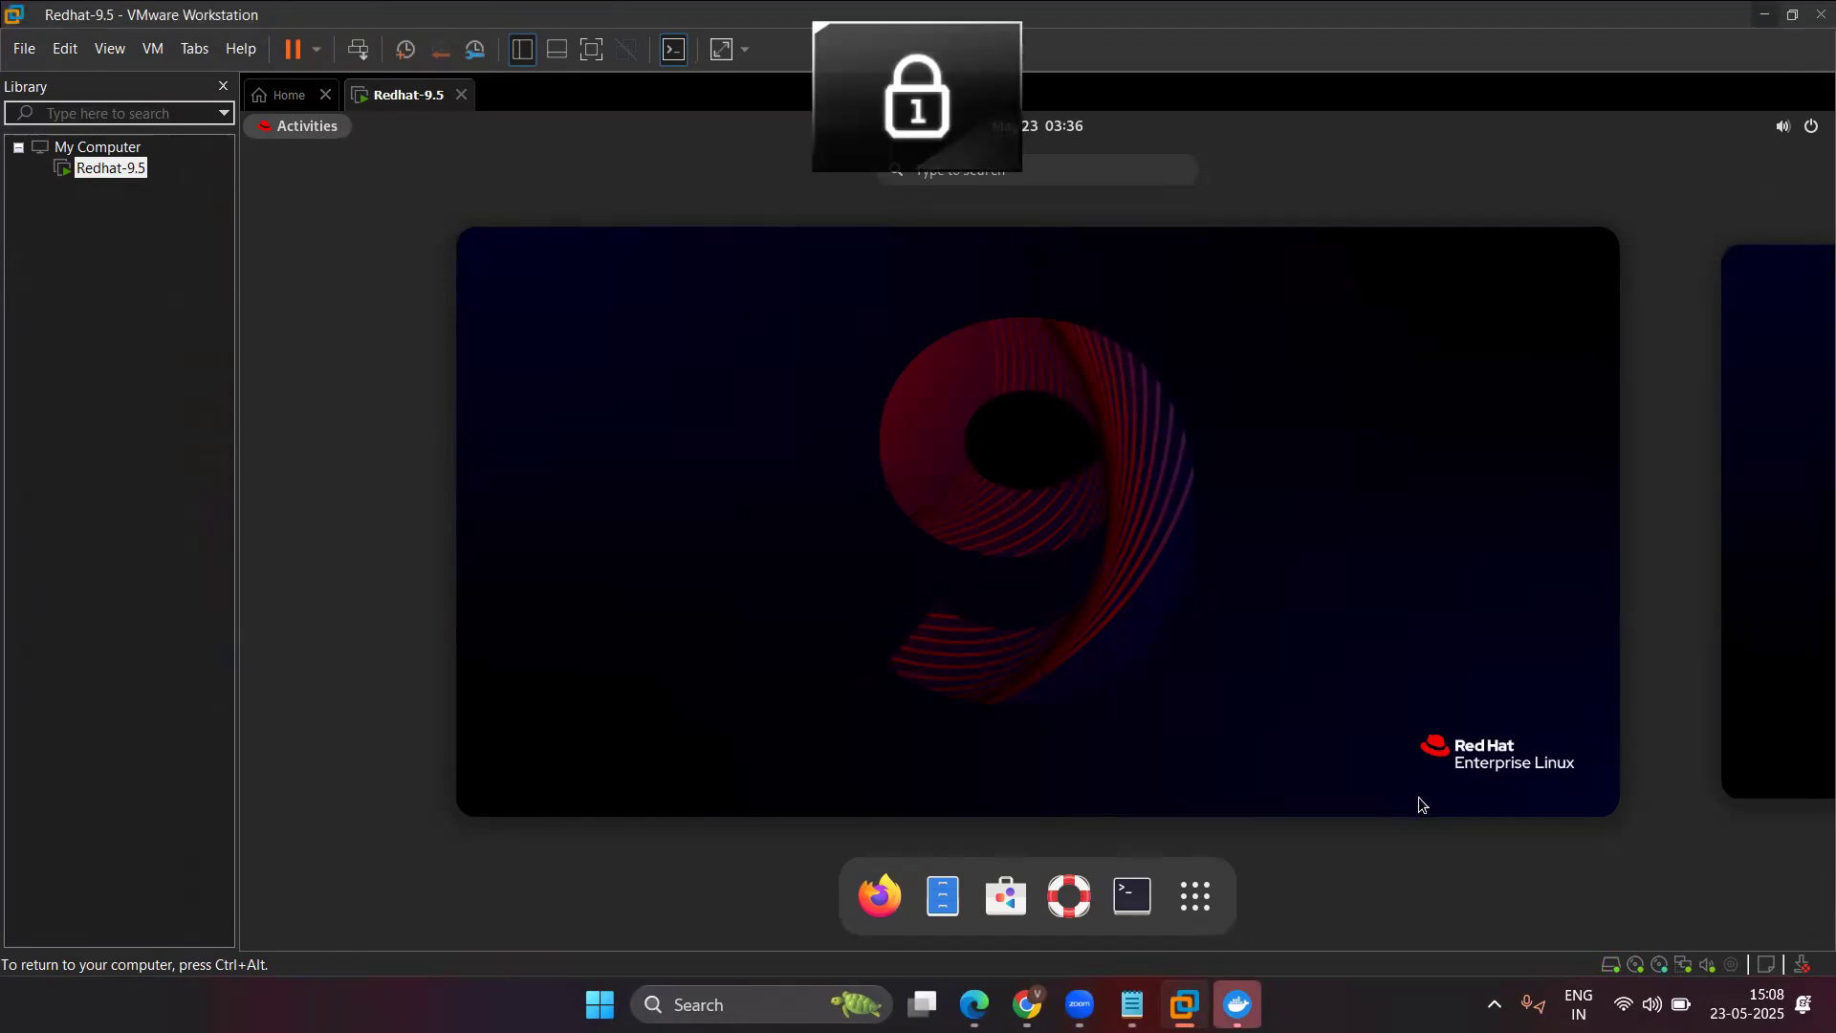
left_click(1763, 14)
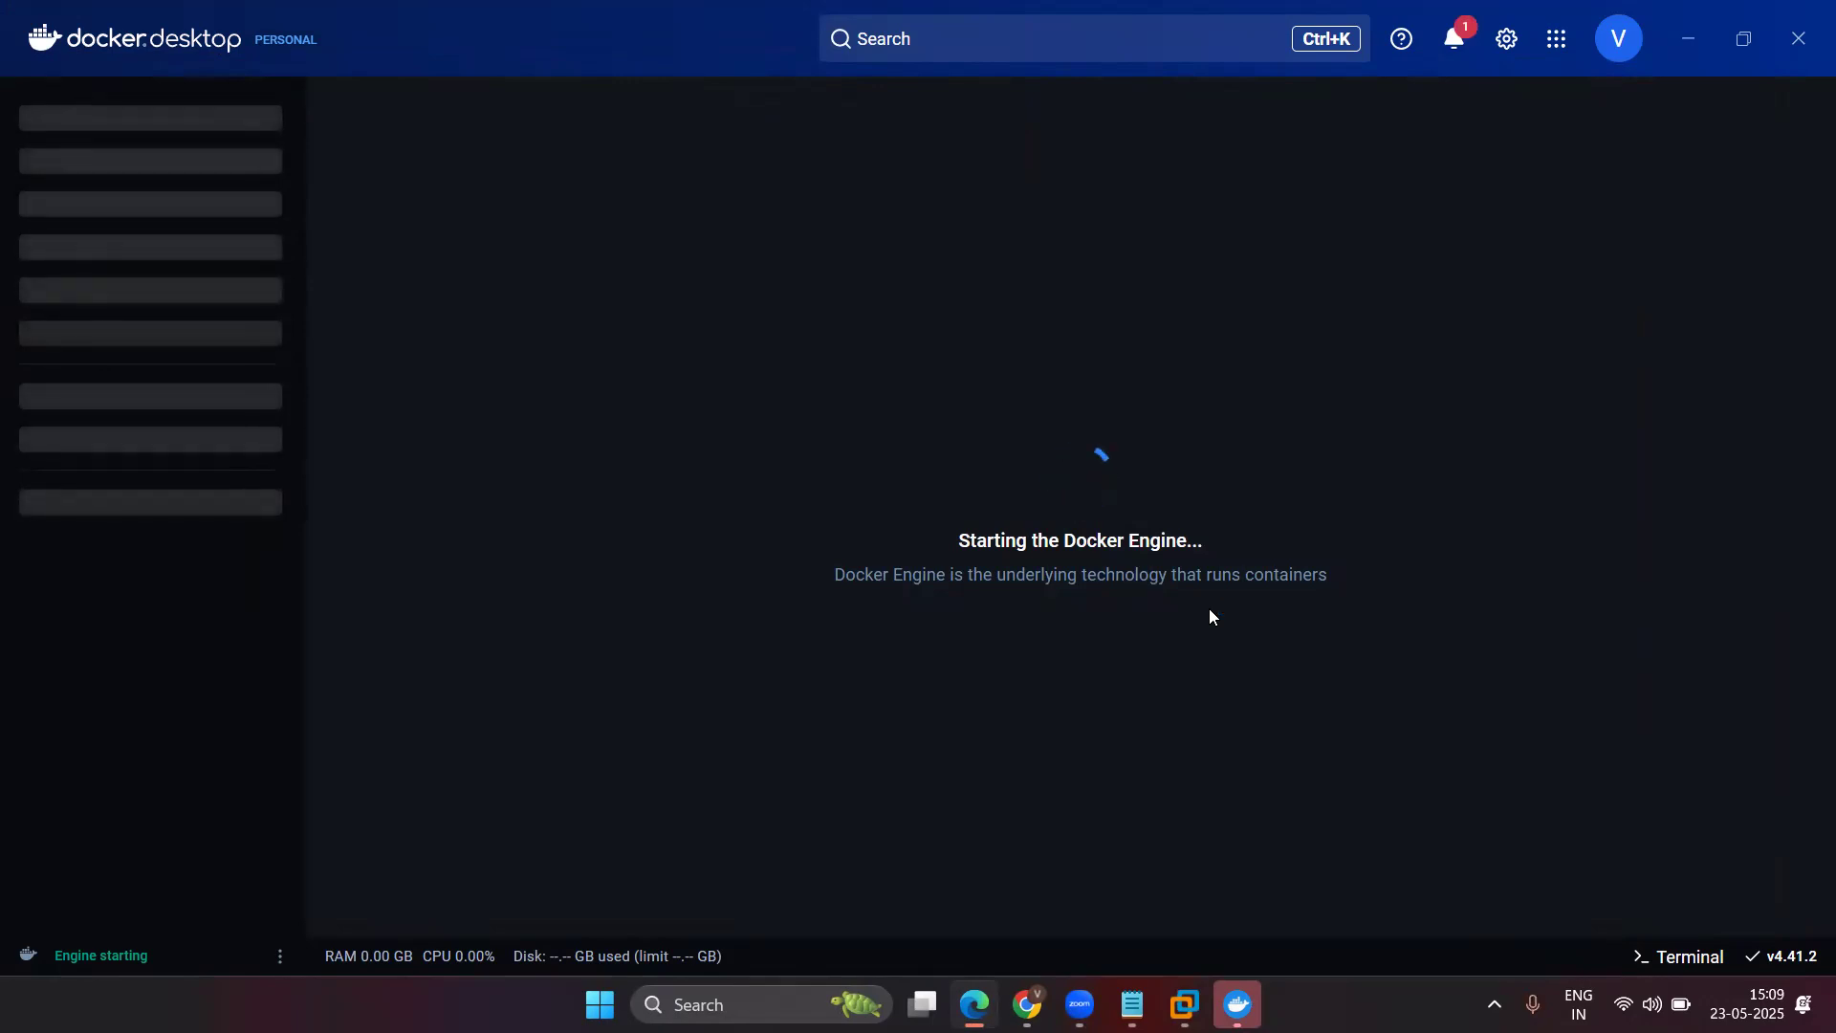
left_click(1462, 51)
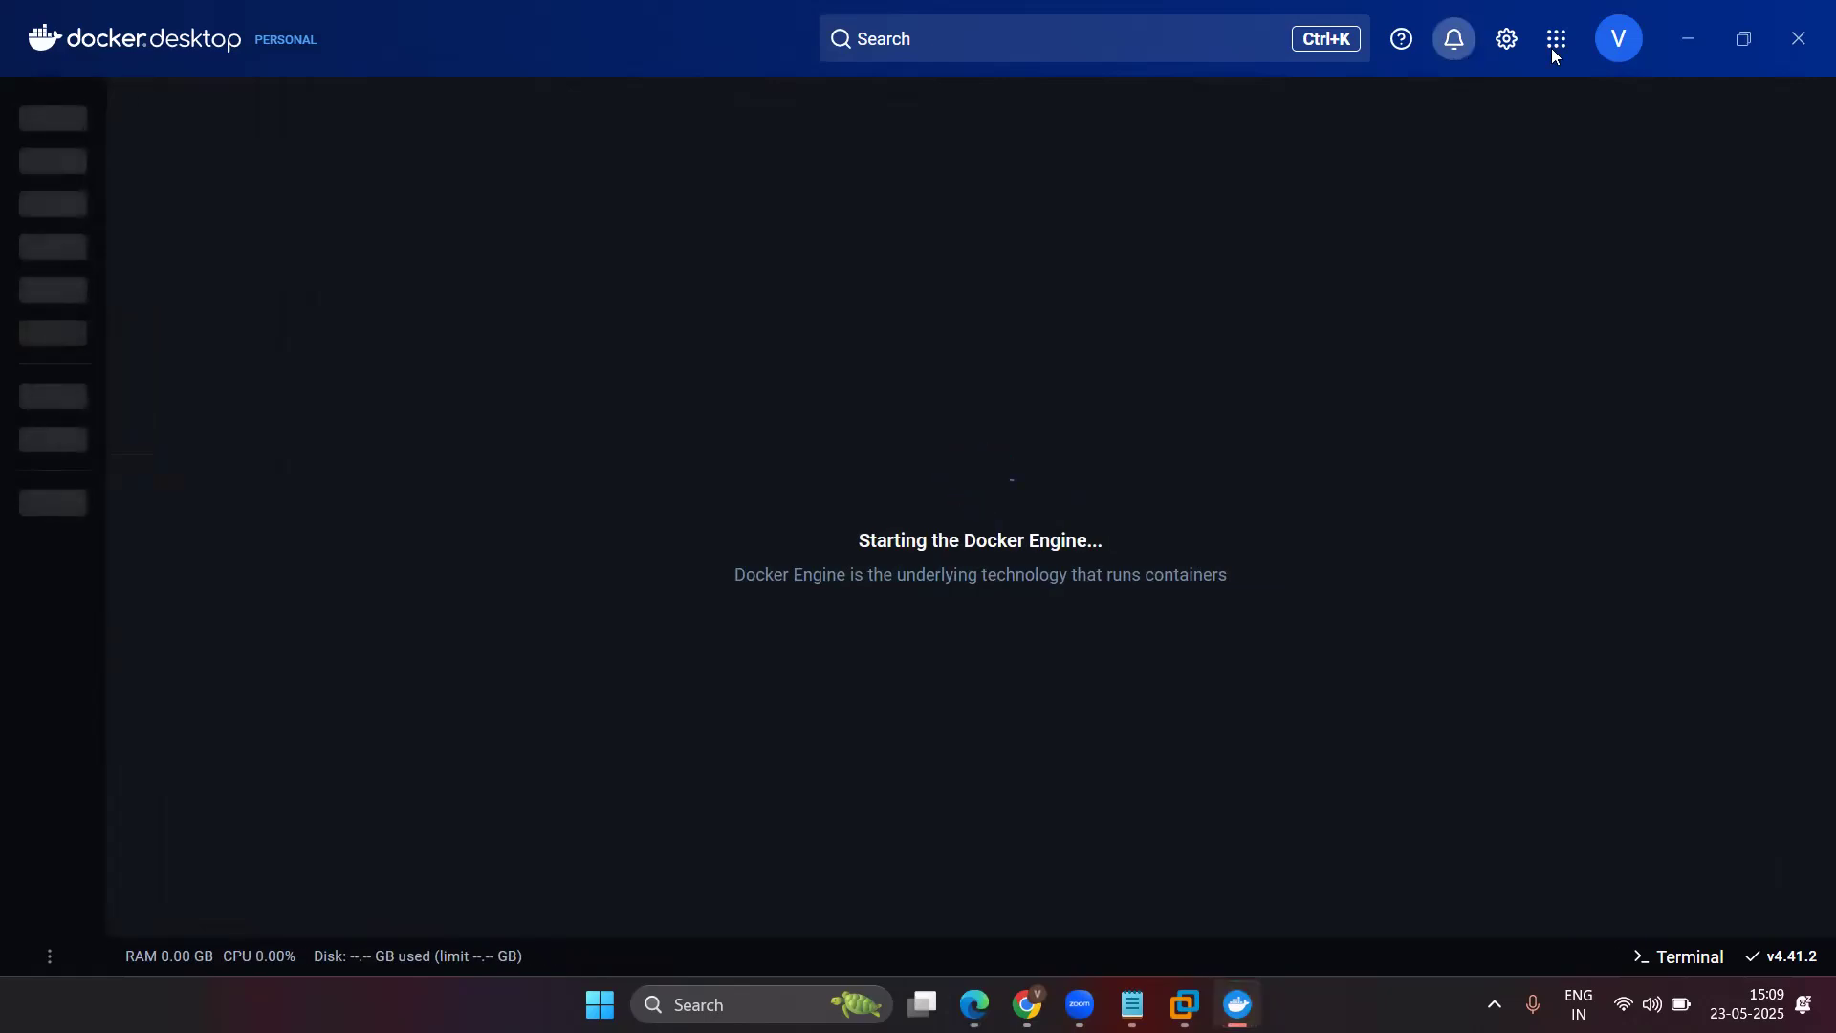
left_click(1685, 40)
right_click(860, 204)
left_click(962, 310)
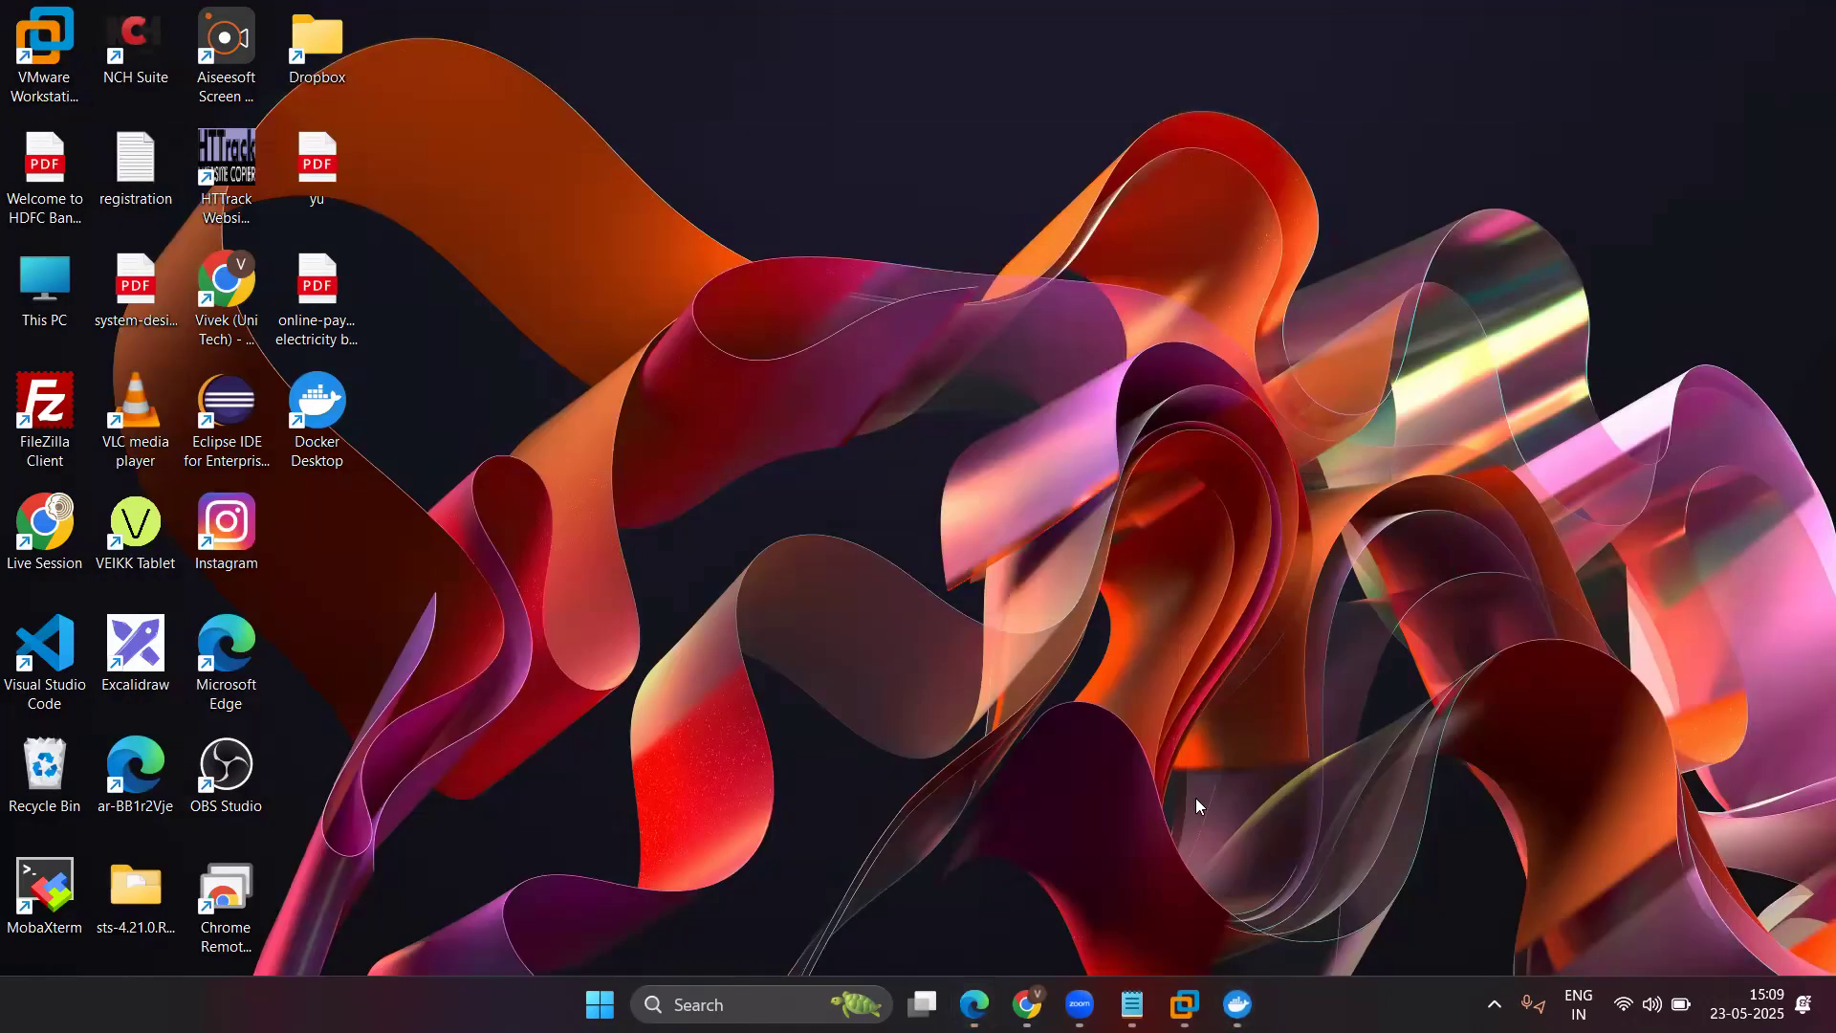
Bring Docker Desktop back up, close its Notifications pane, and minimize it to the refreshed desktop.
left_click(1239, 1004)
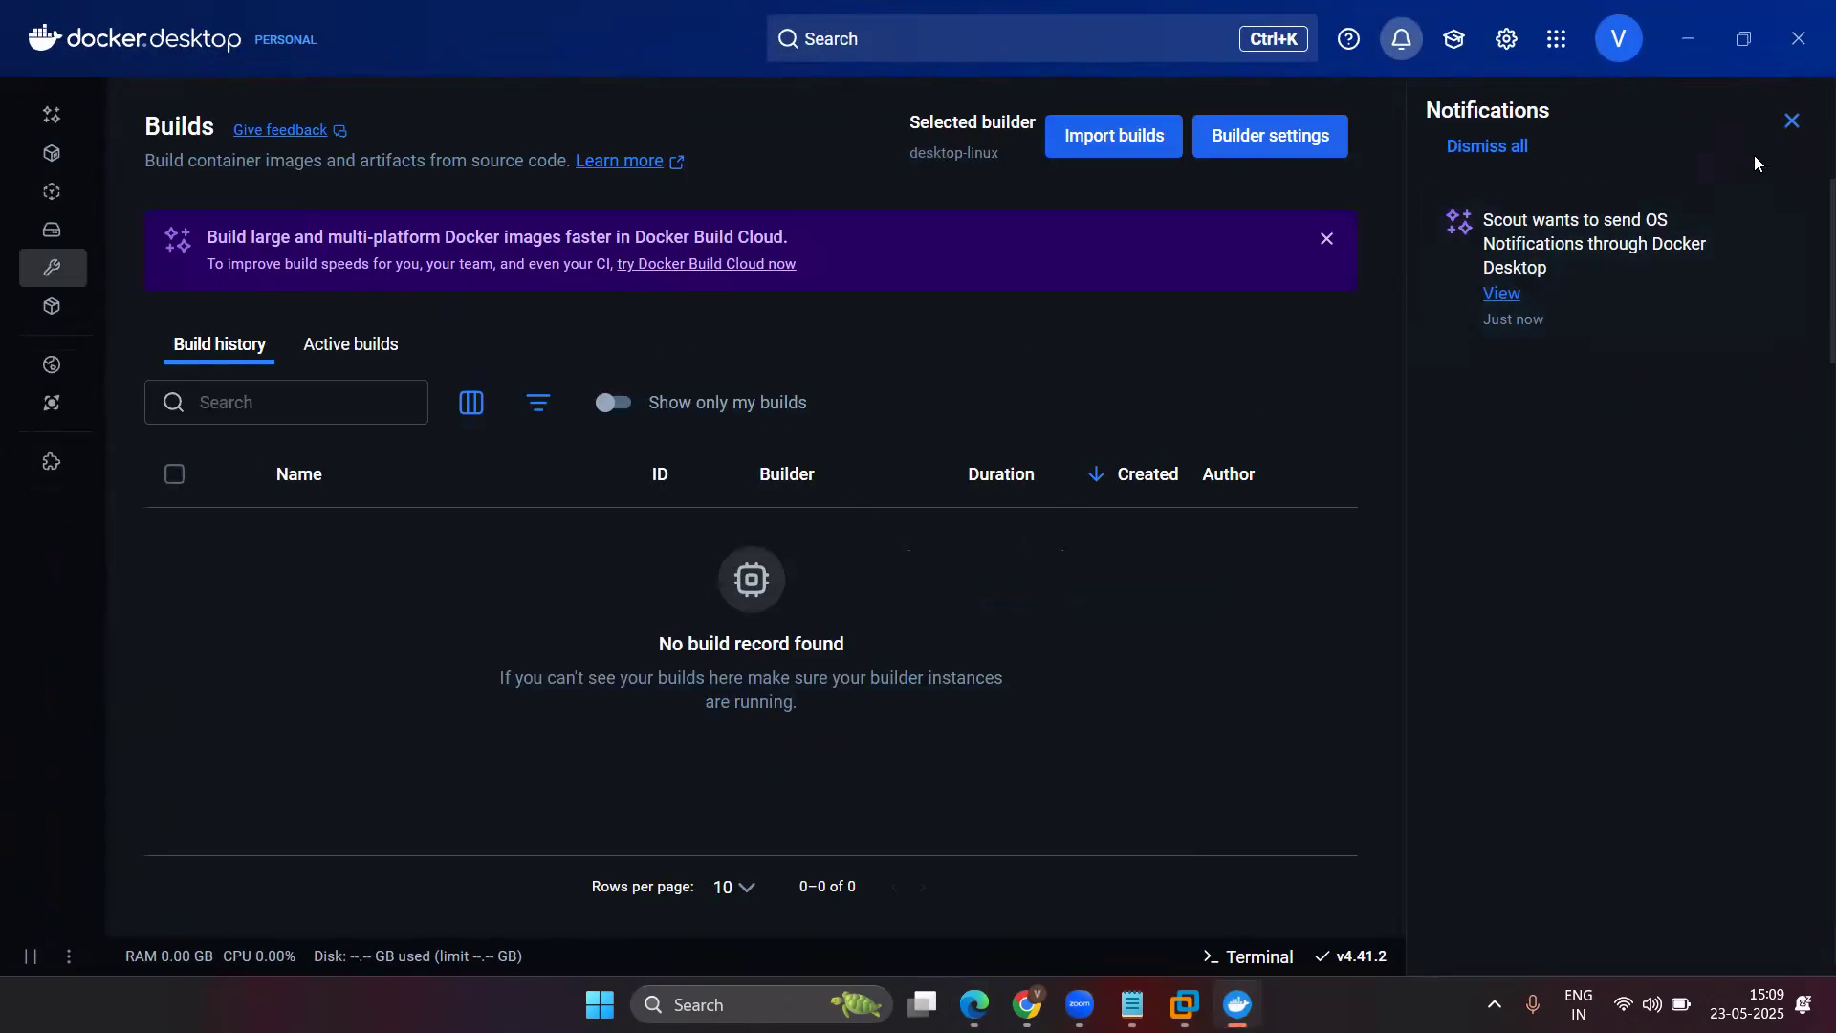
left_click(1791, 119)
left_click(1688, 38)
right_click(793, 199)
left_click(863, 306)
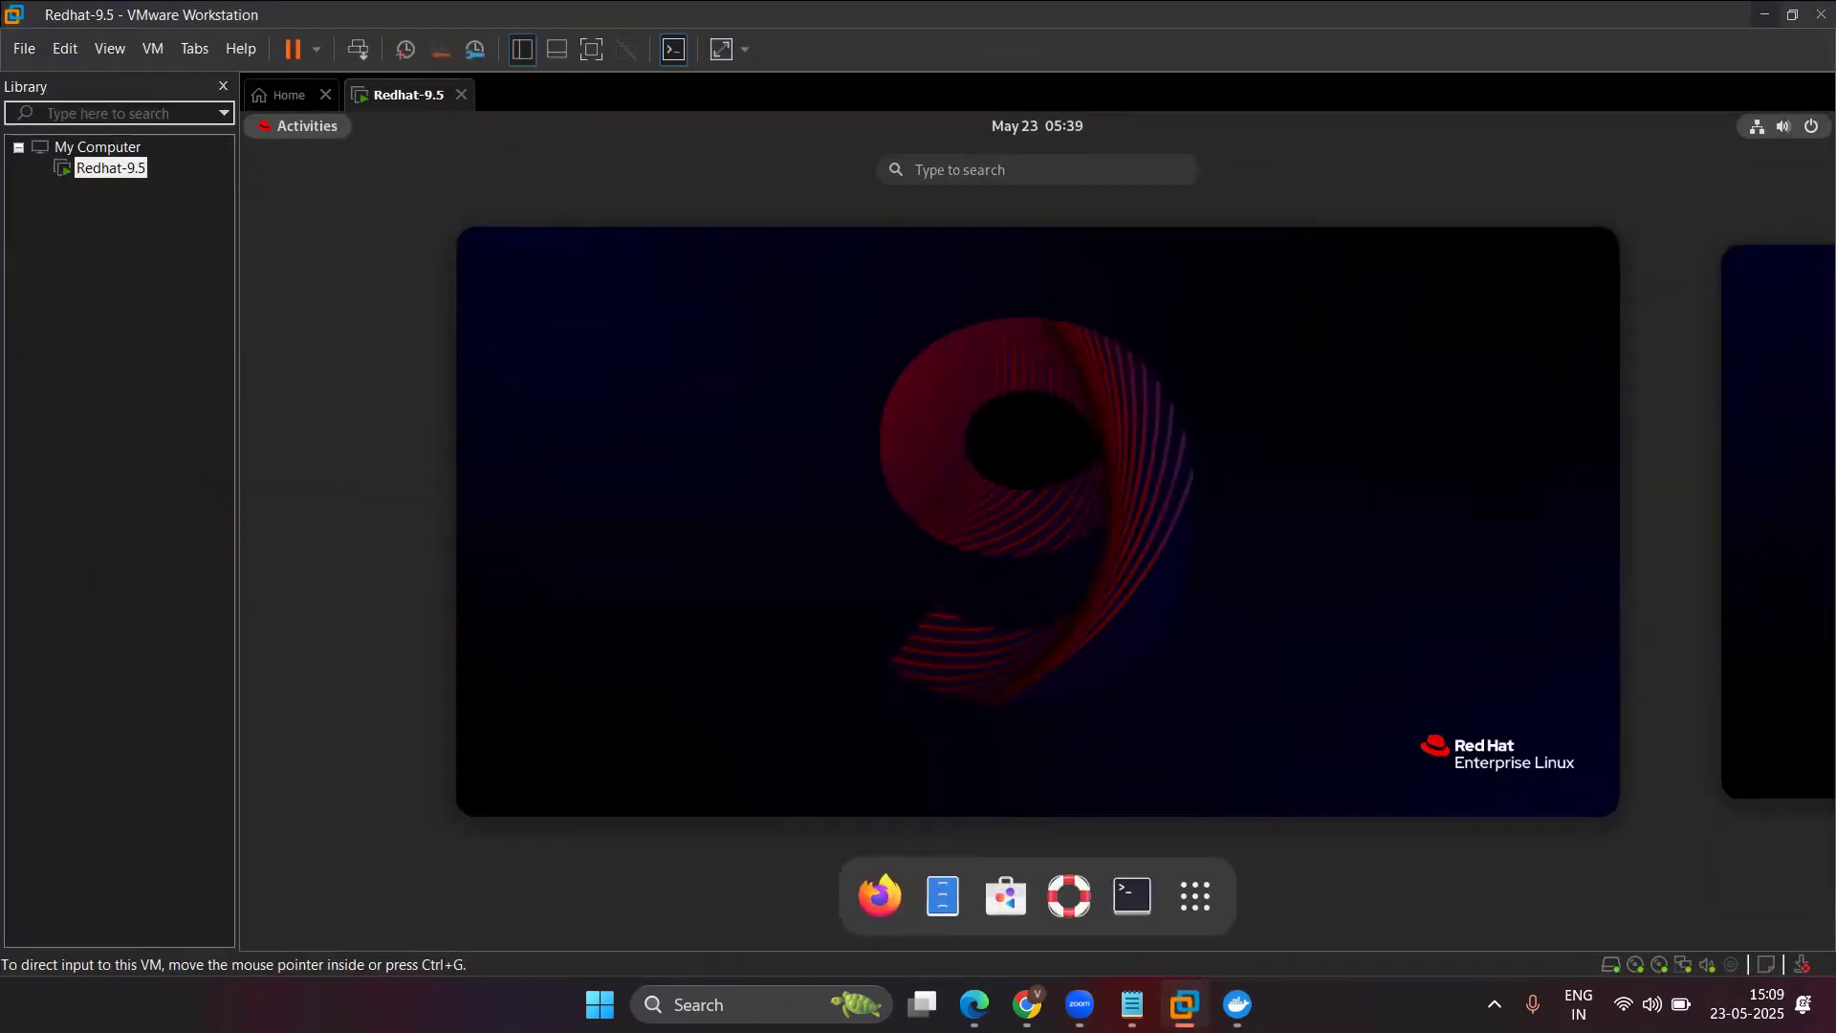
Minimize the VMware Workstation window showing the running Redhat-9.5 machine and refresh the desktop.
left_click(1184, 1003)
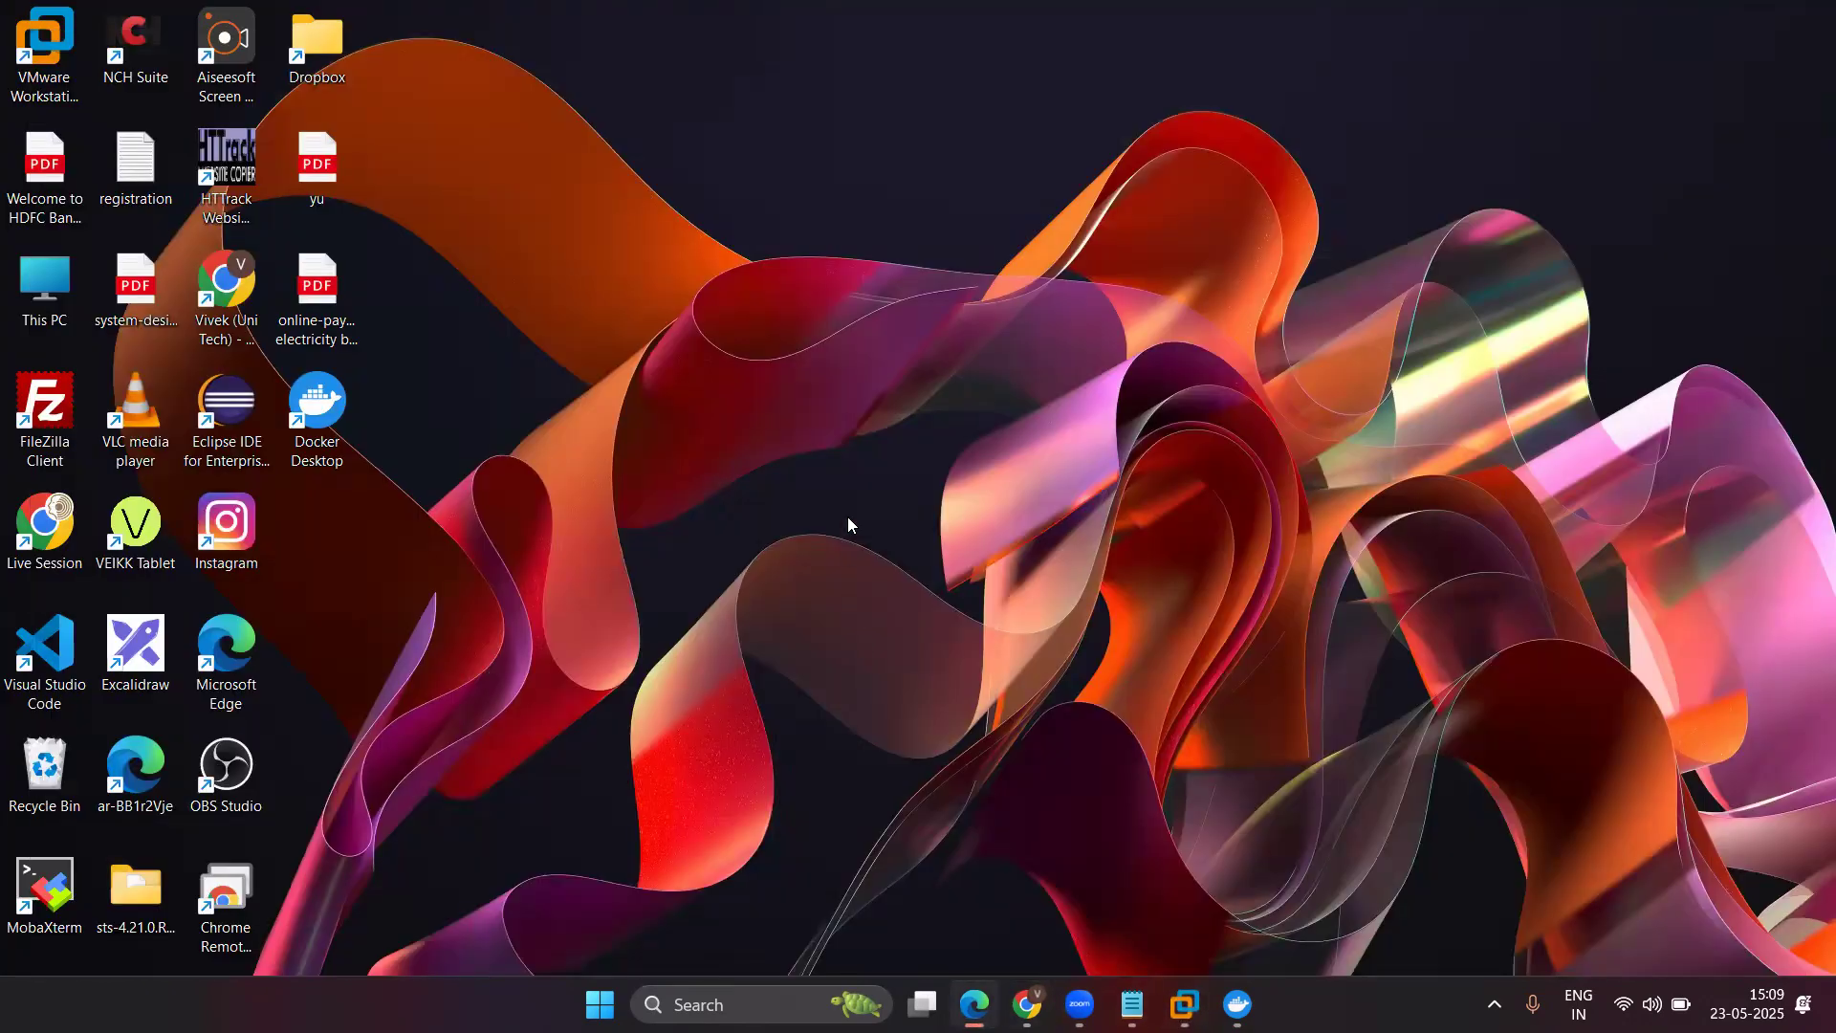
right_click(848, 250)
left_click(907, 347)
Launch WSL through the system search, highlight its shell prompt, and close the terminal.
left_click(761, 1004)
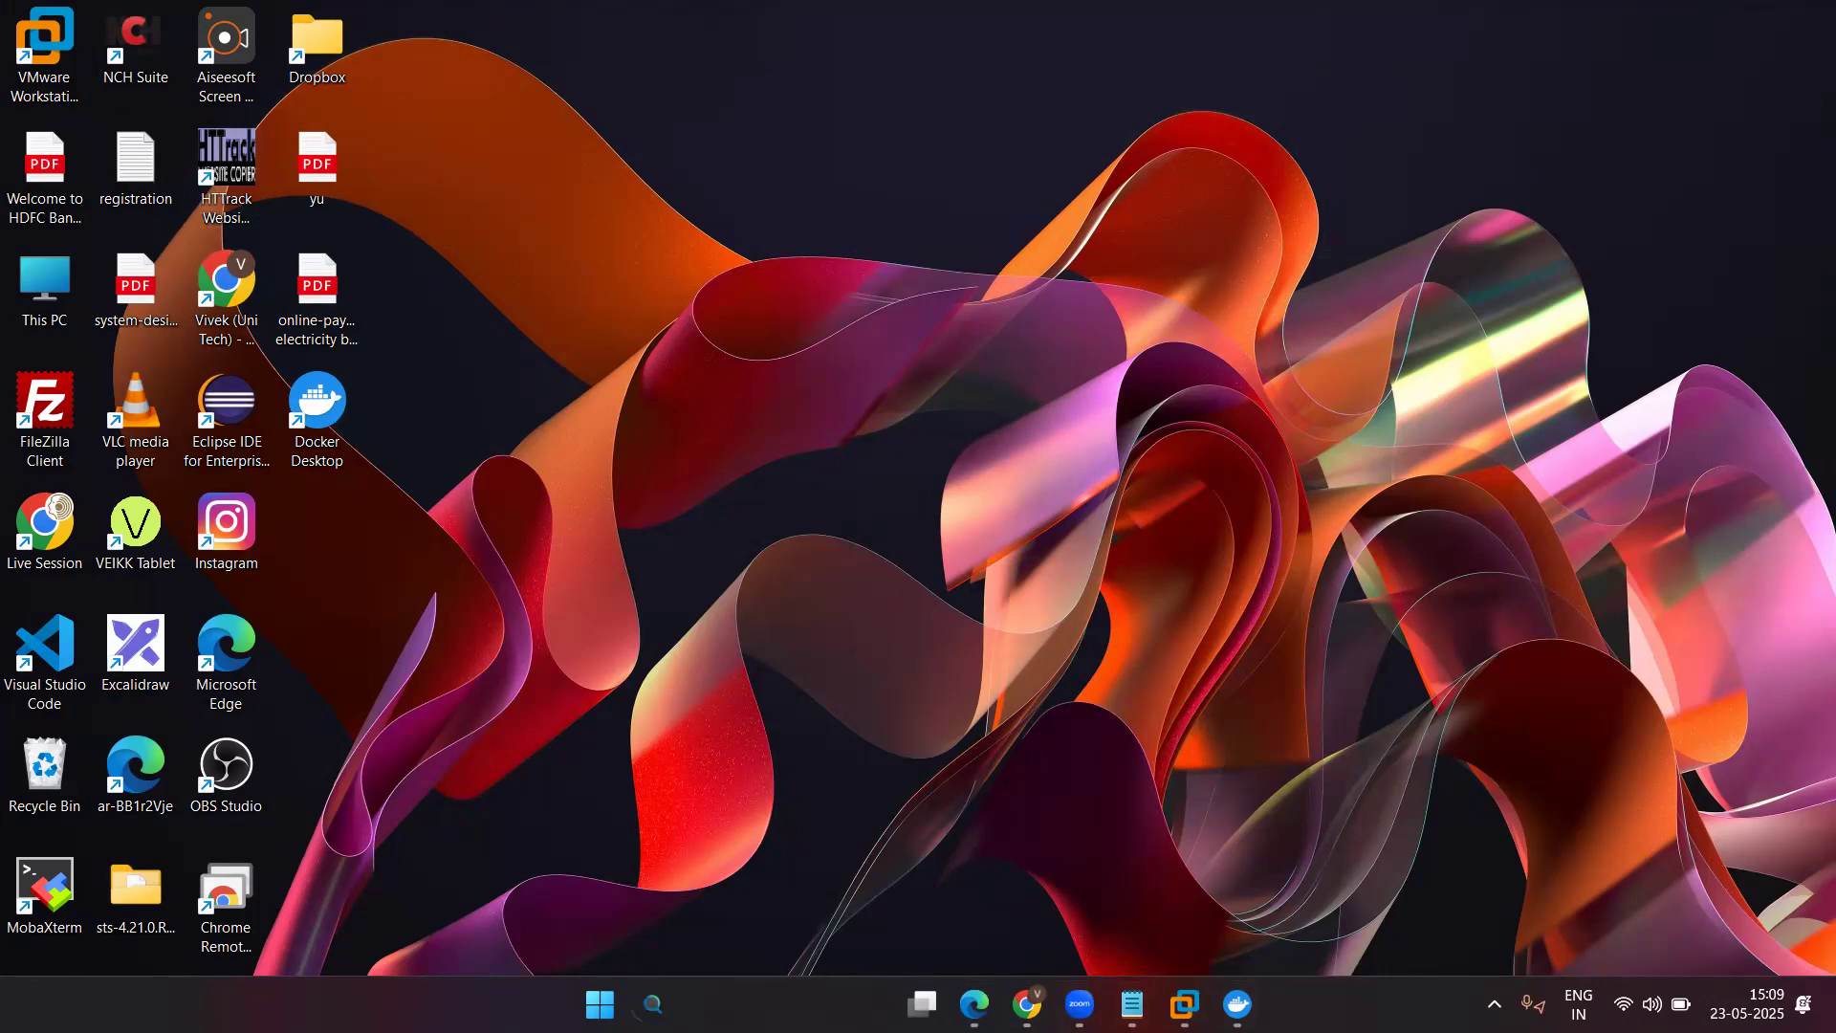
type("wsL")
left_click(728, 261)
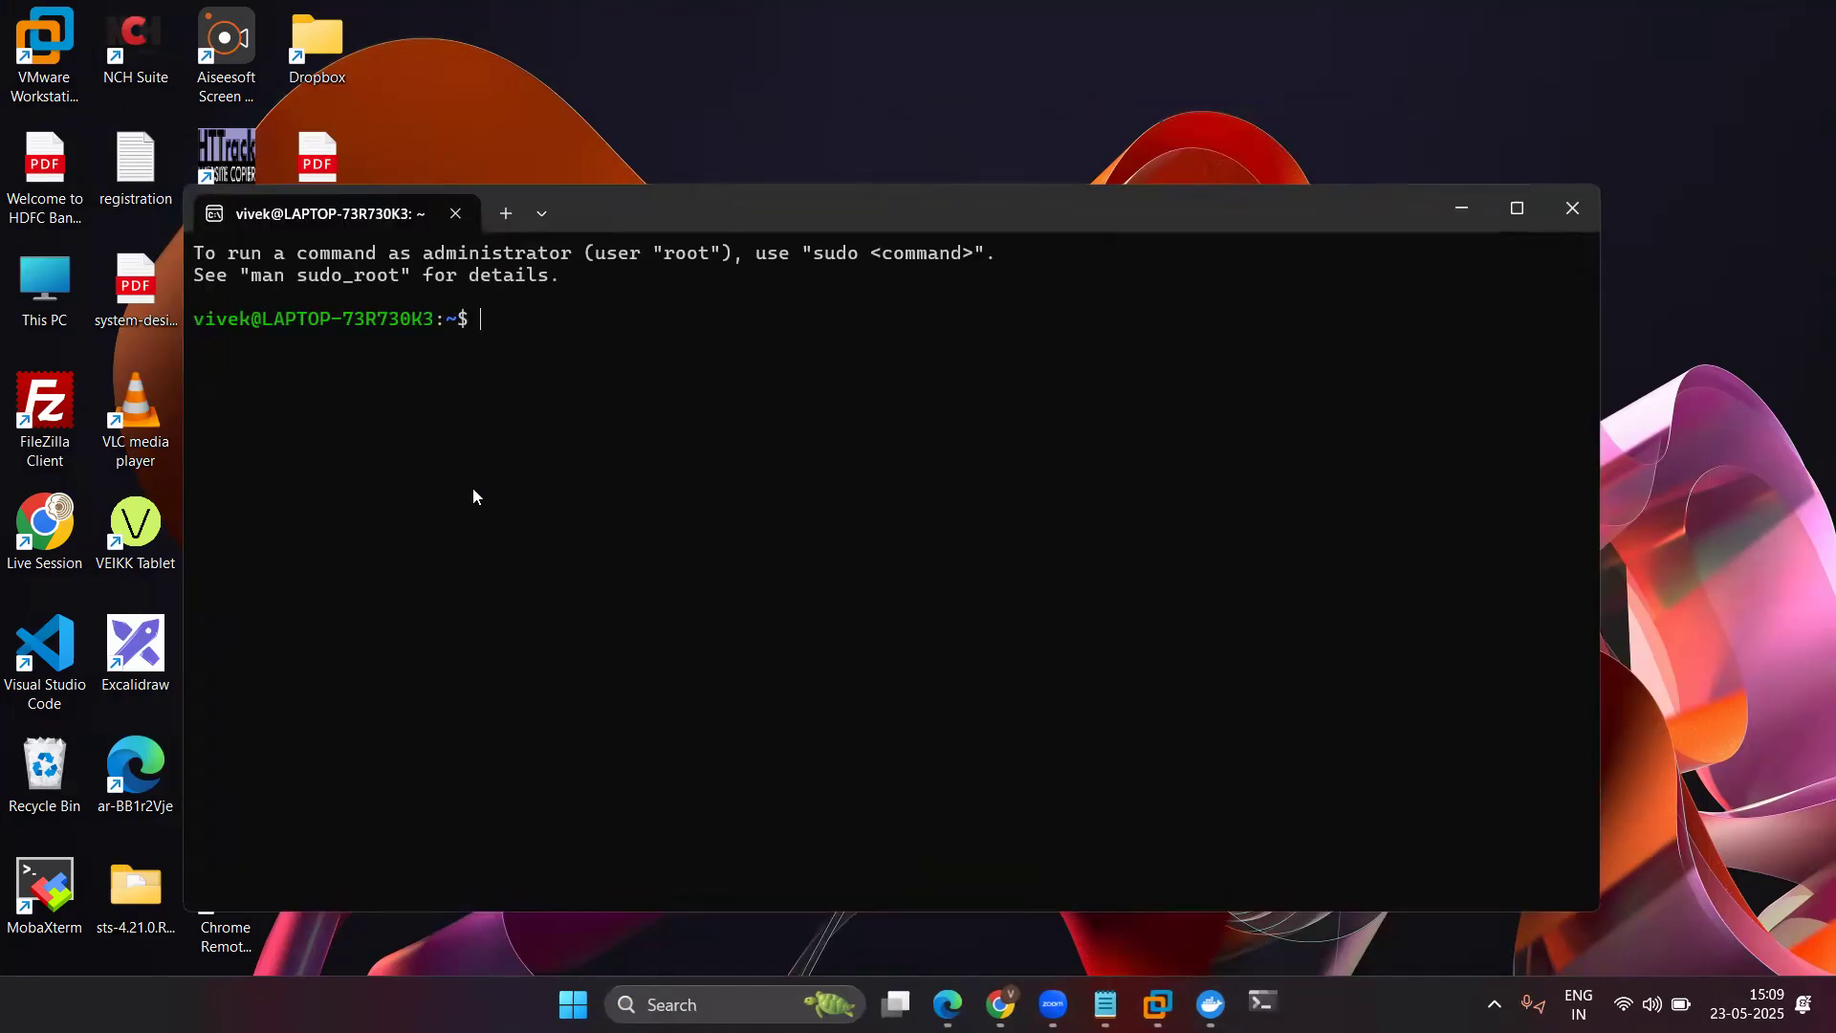
left_click_drag(487, 327, 194, 321)
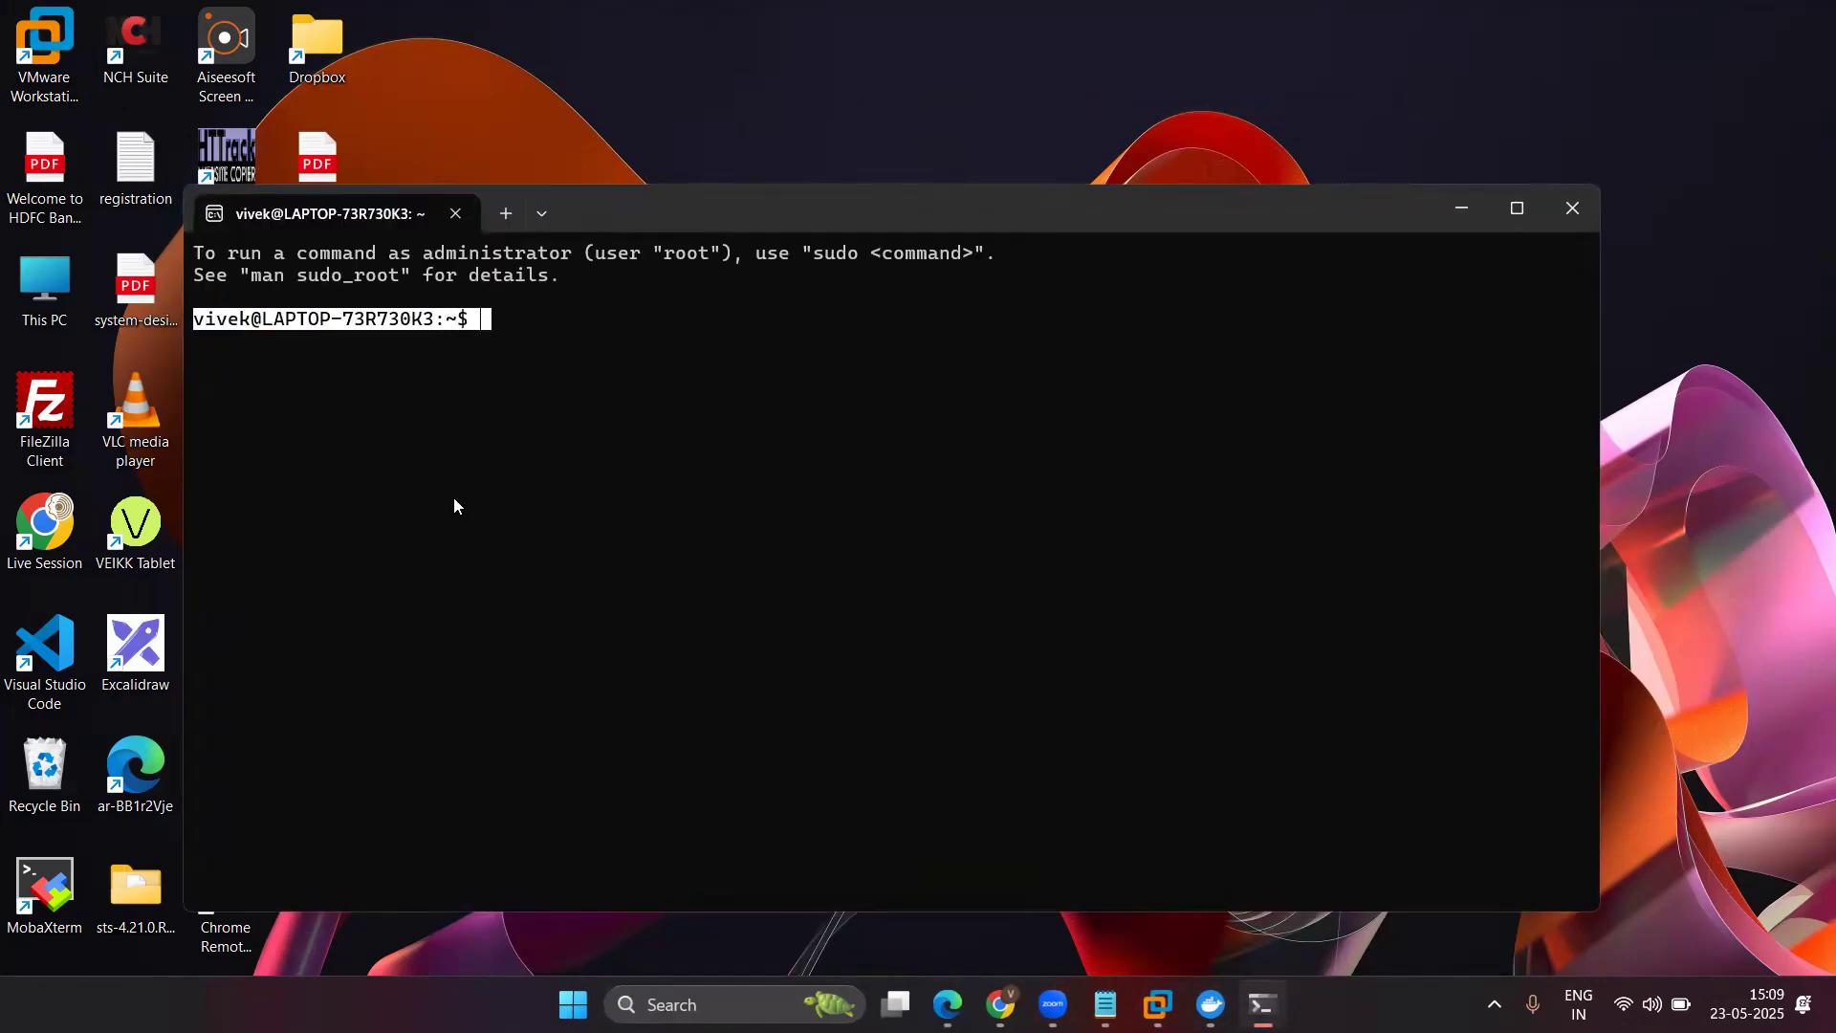
left_click(572, 543)
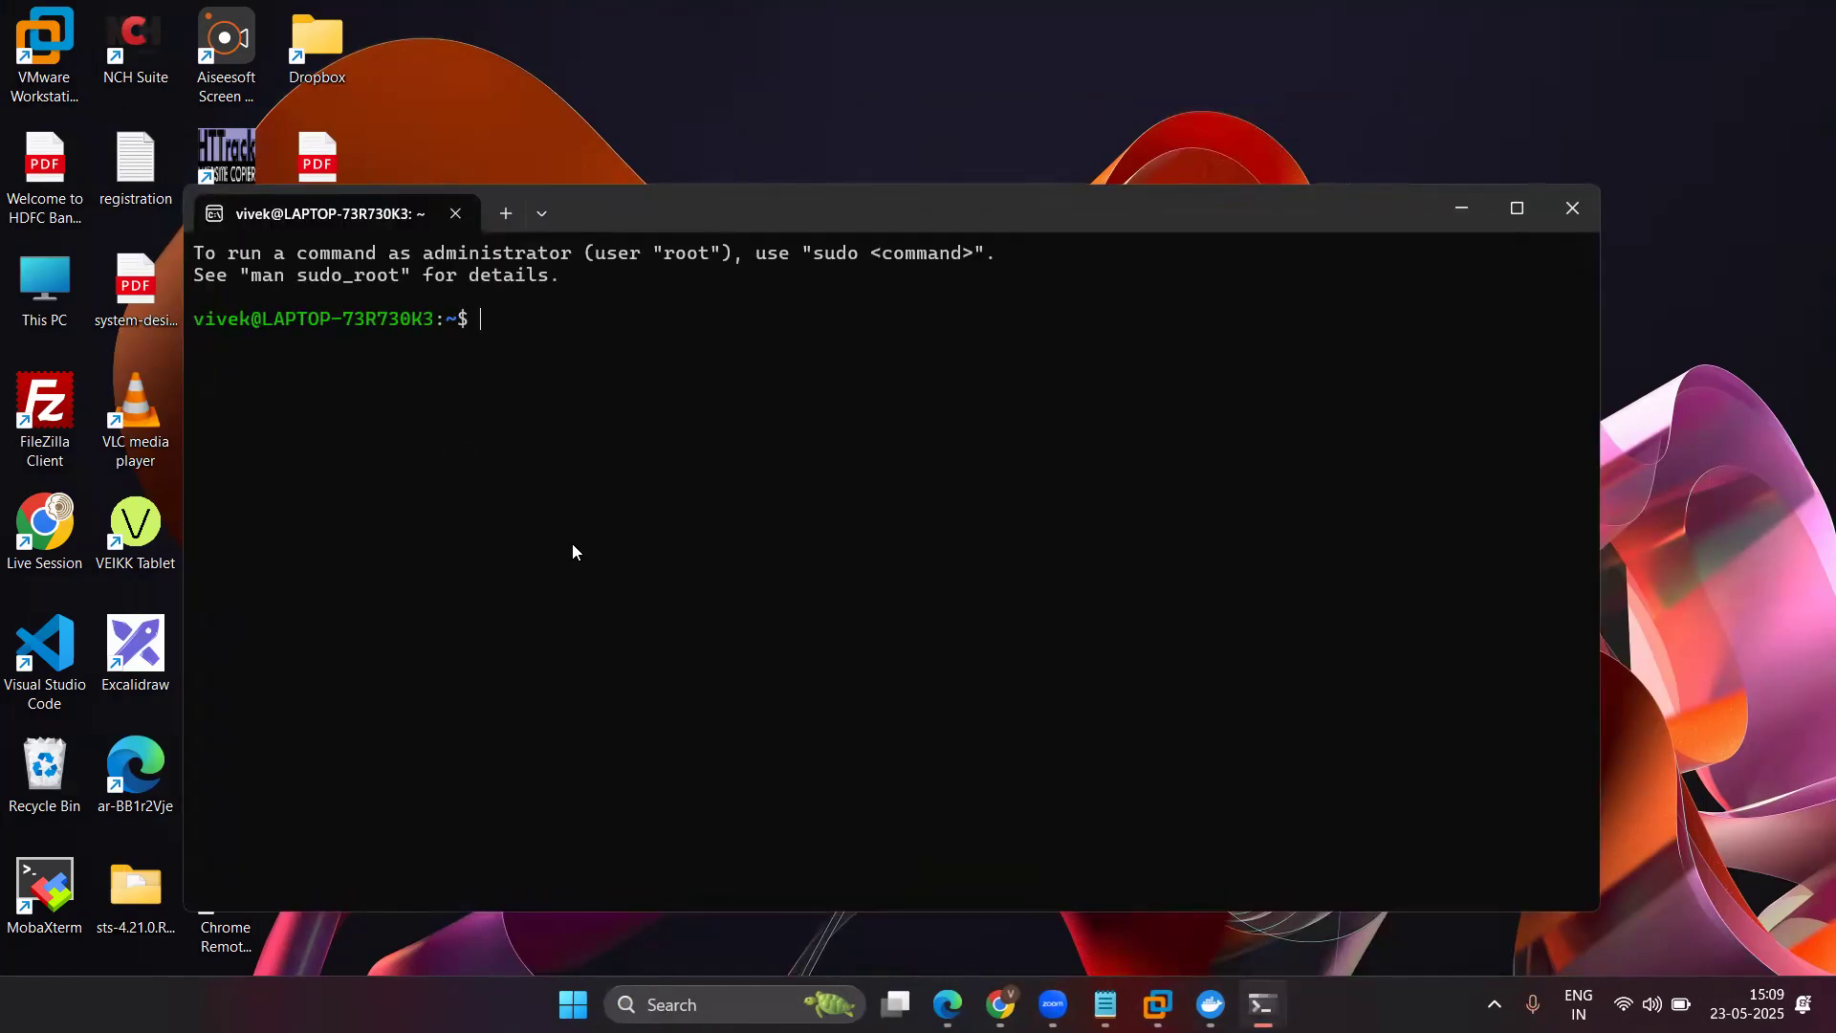
left_click(1572, 209)
Open Microsoft Store through the system search and look up ubuntu, checking the Ubuntu 22.04.5 LTS entry.
key("super+s")
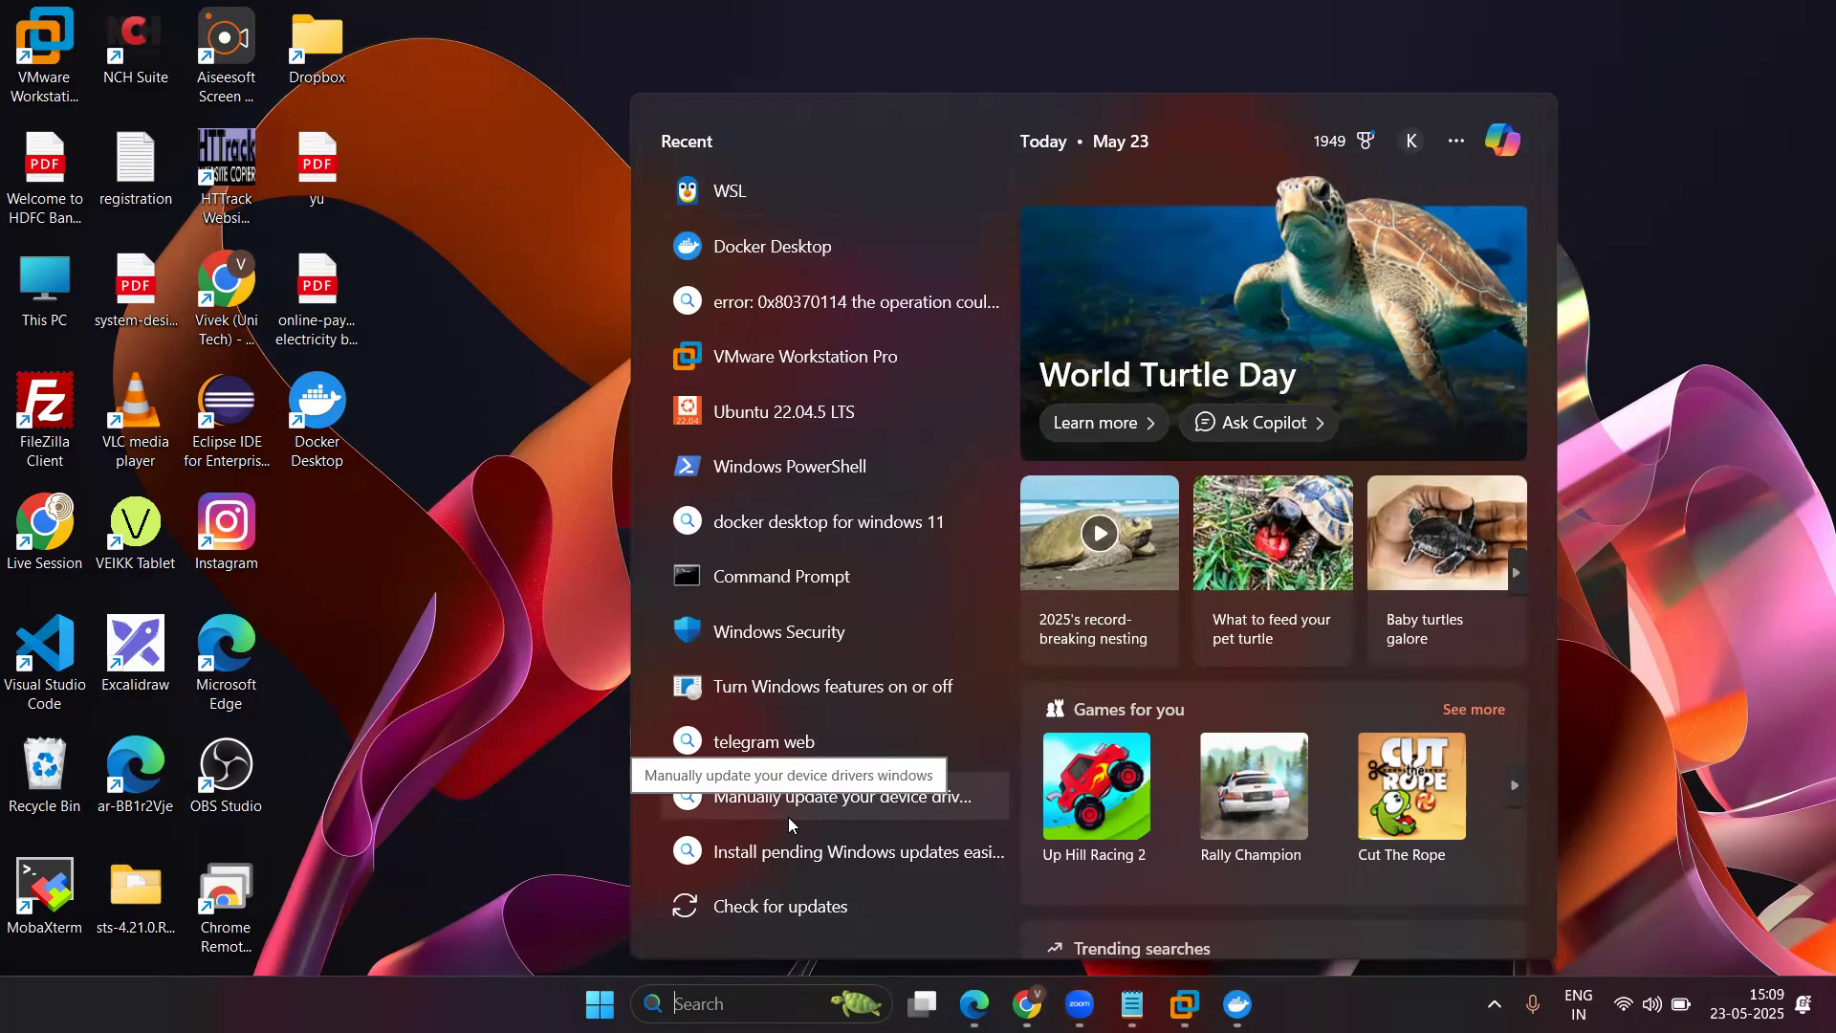
type("stor")
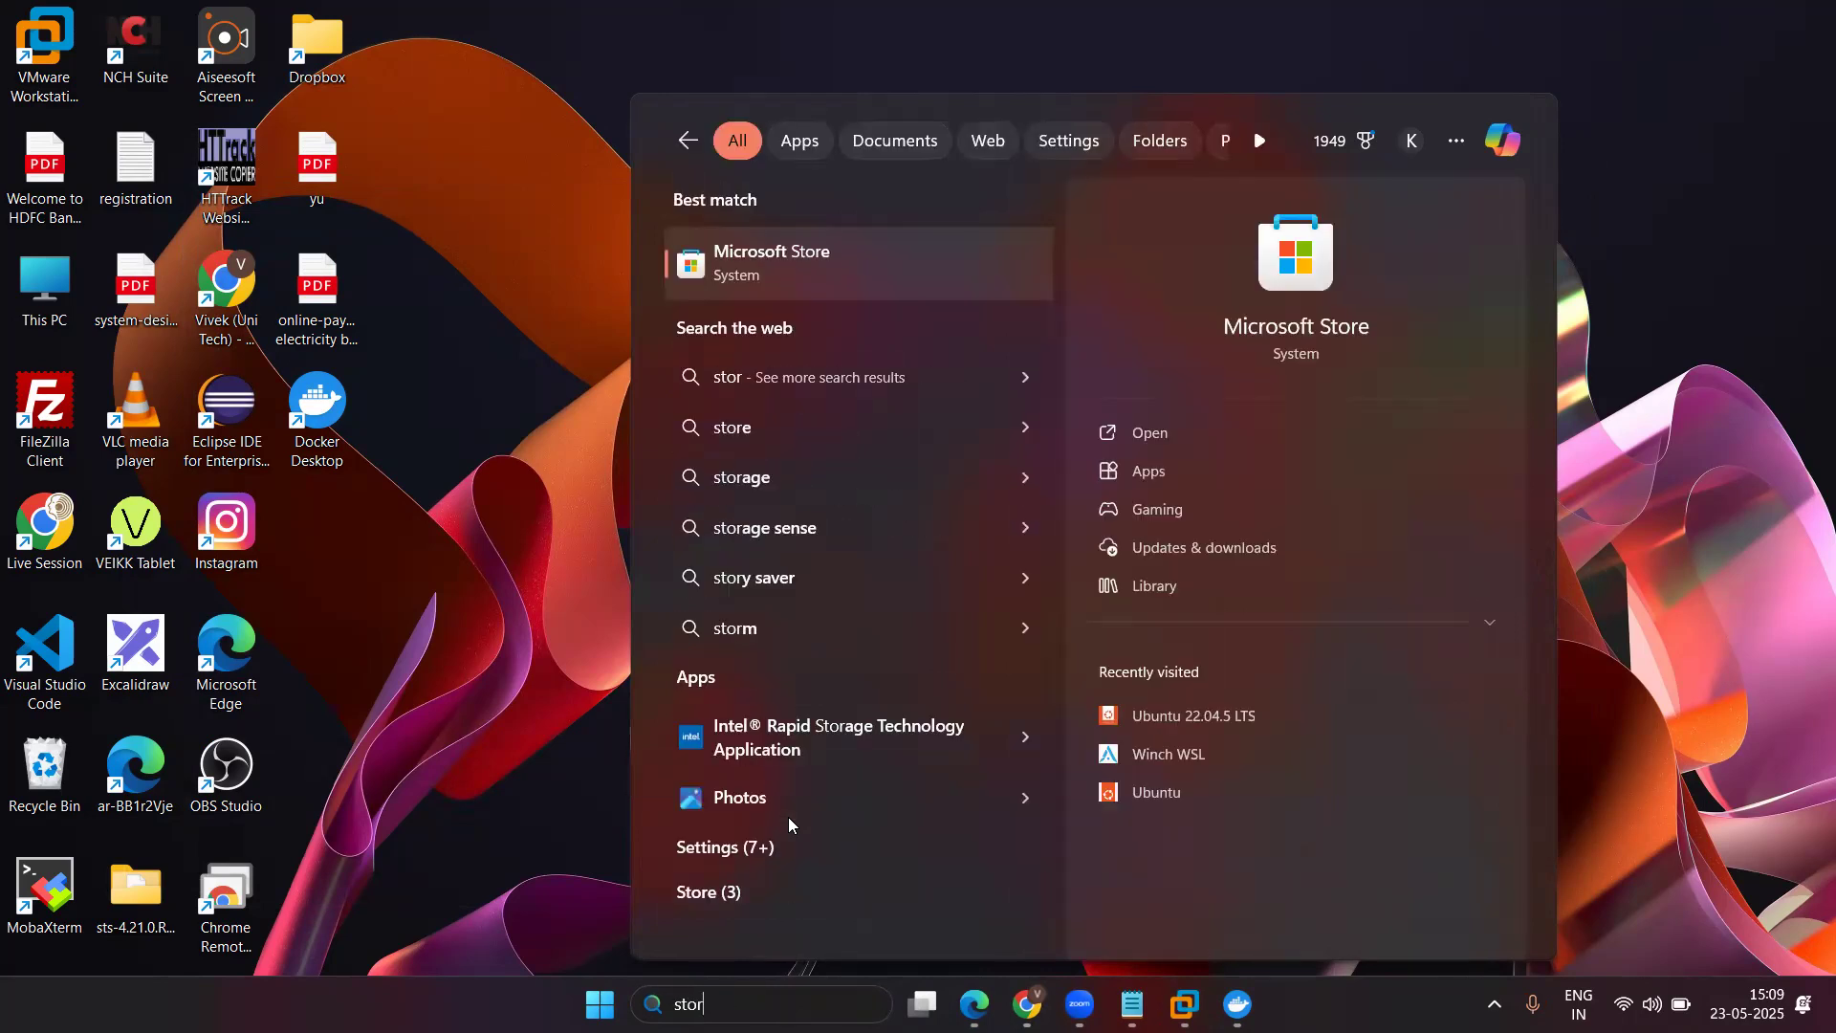
left_click(1144, 432)
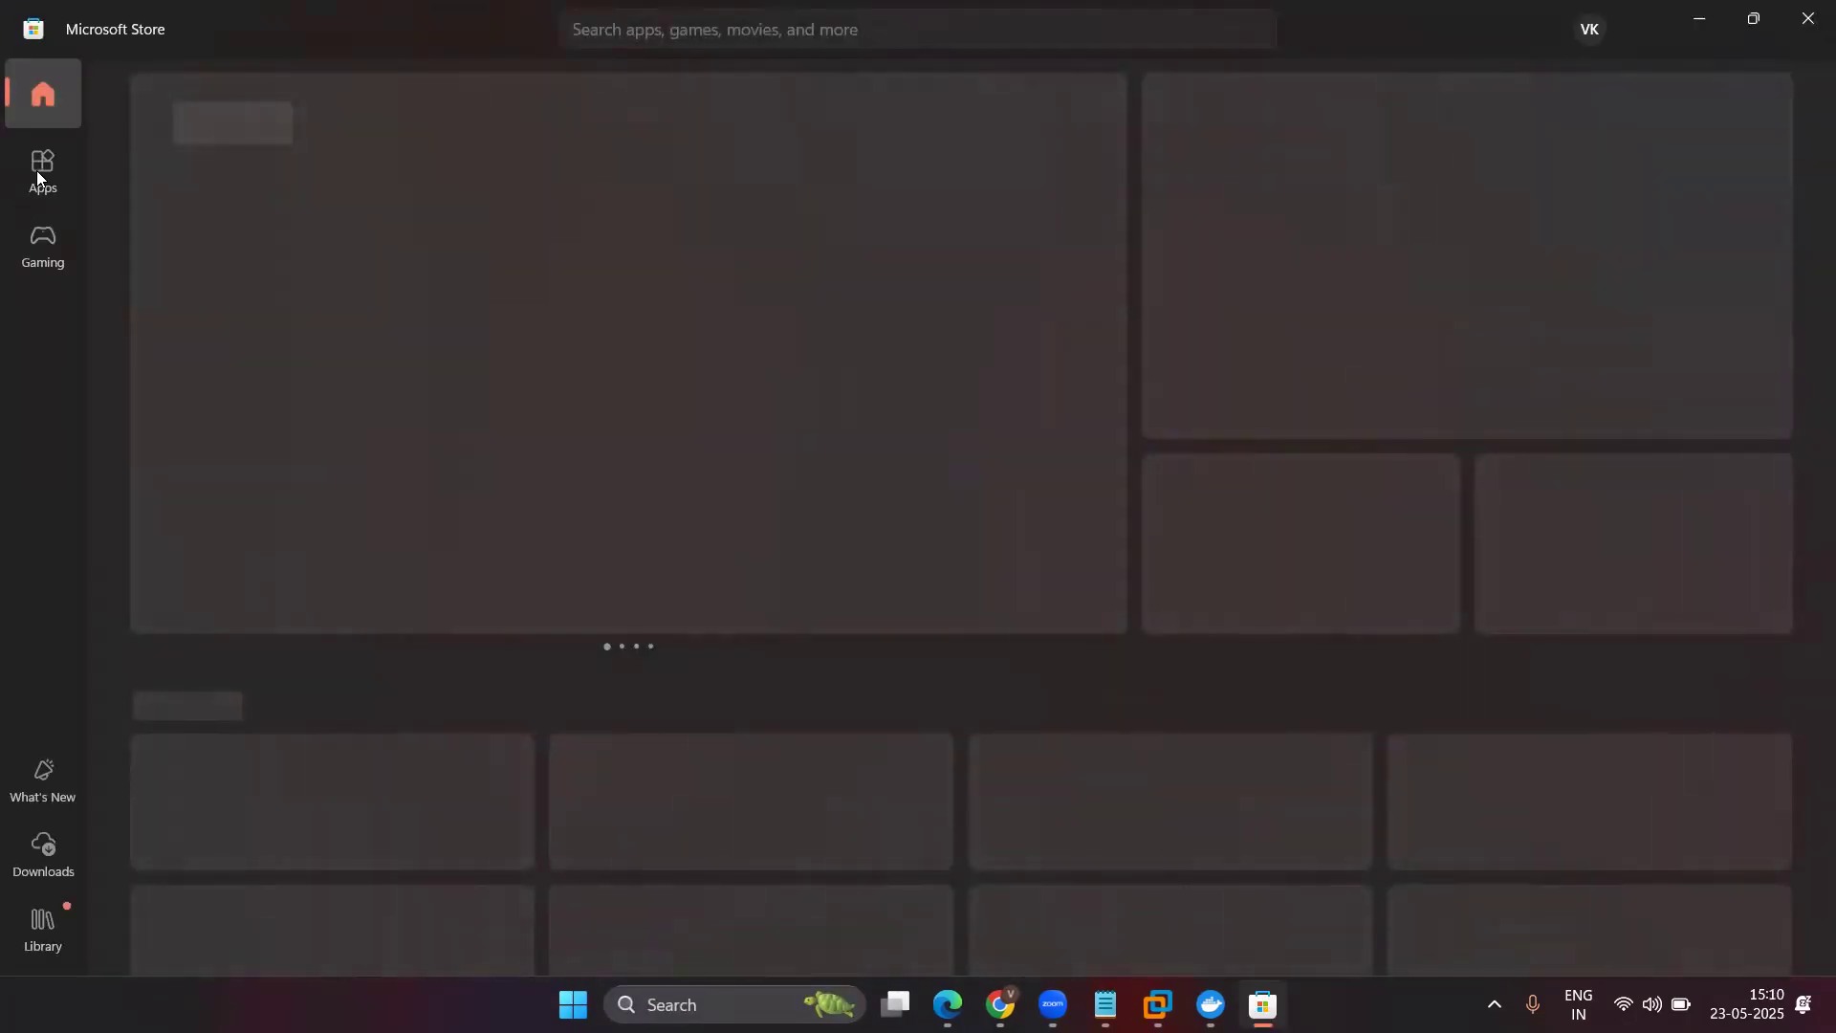
left_click(38, 170)
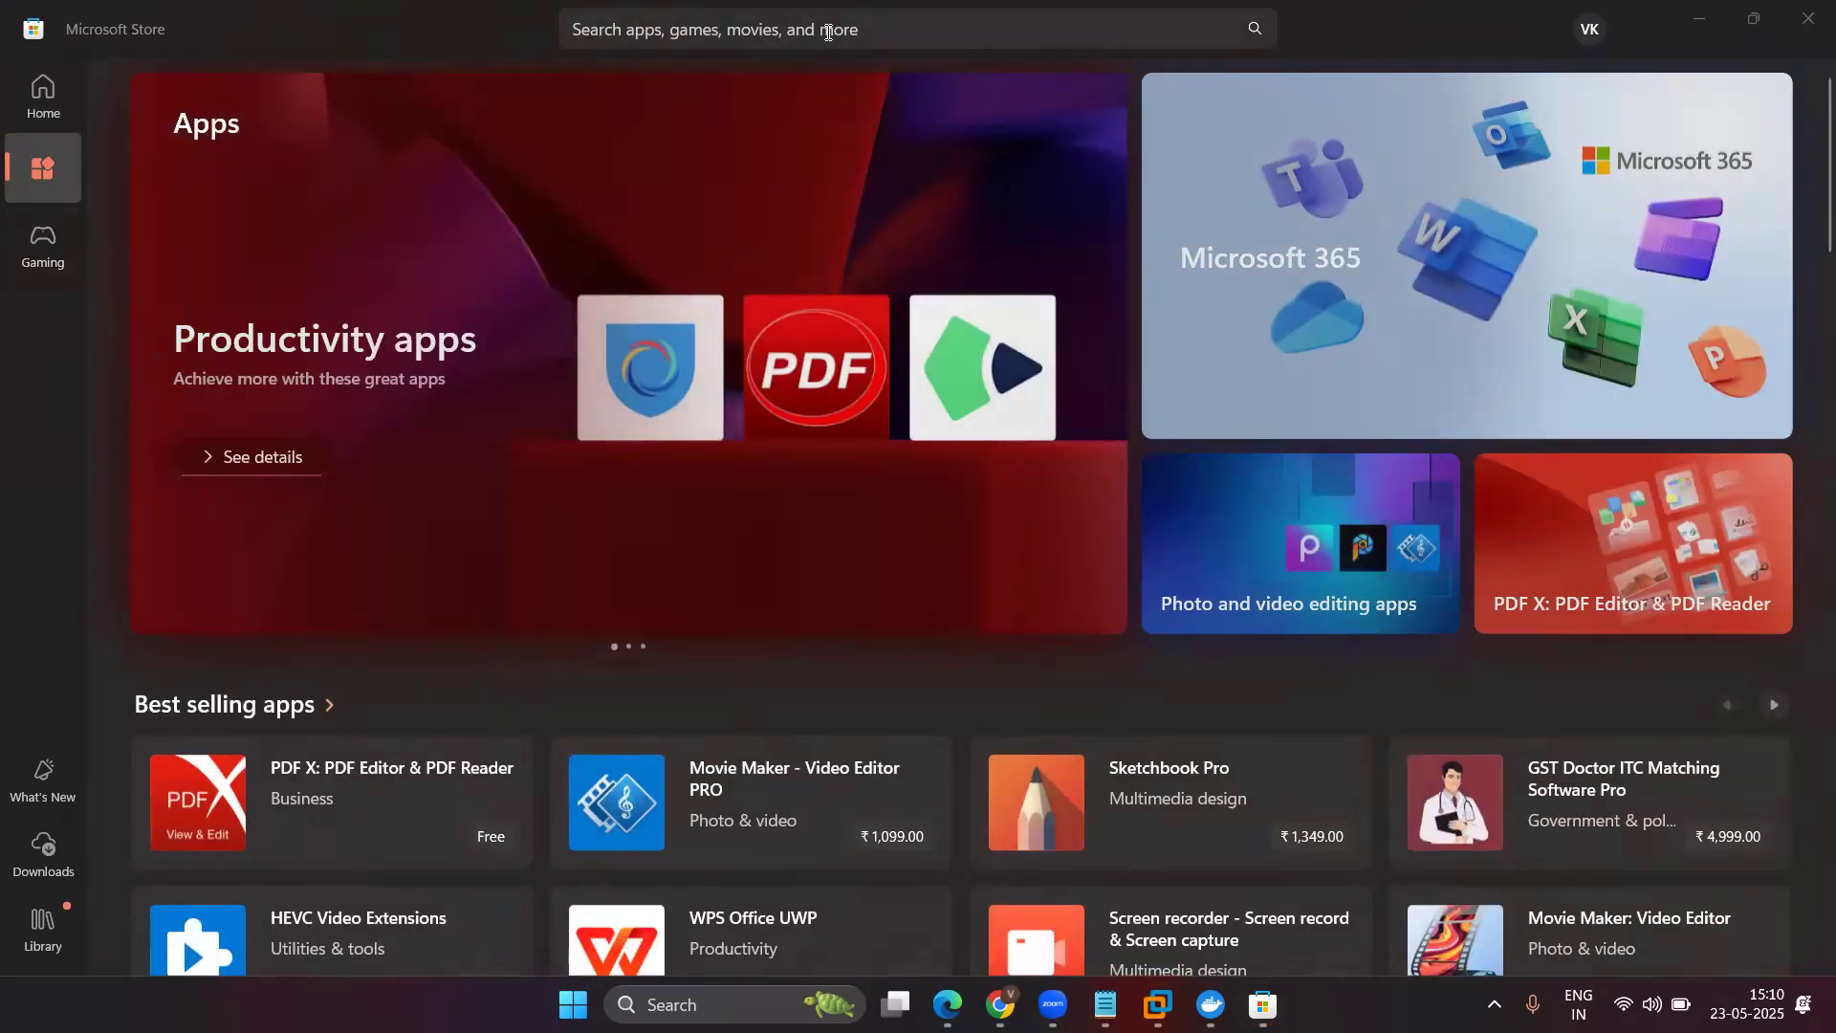
left_click(829, 32)
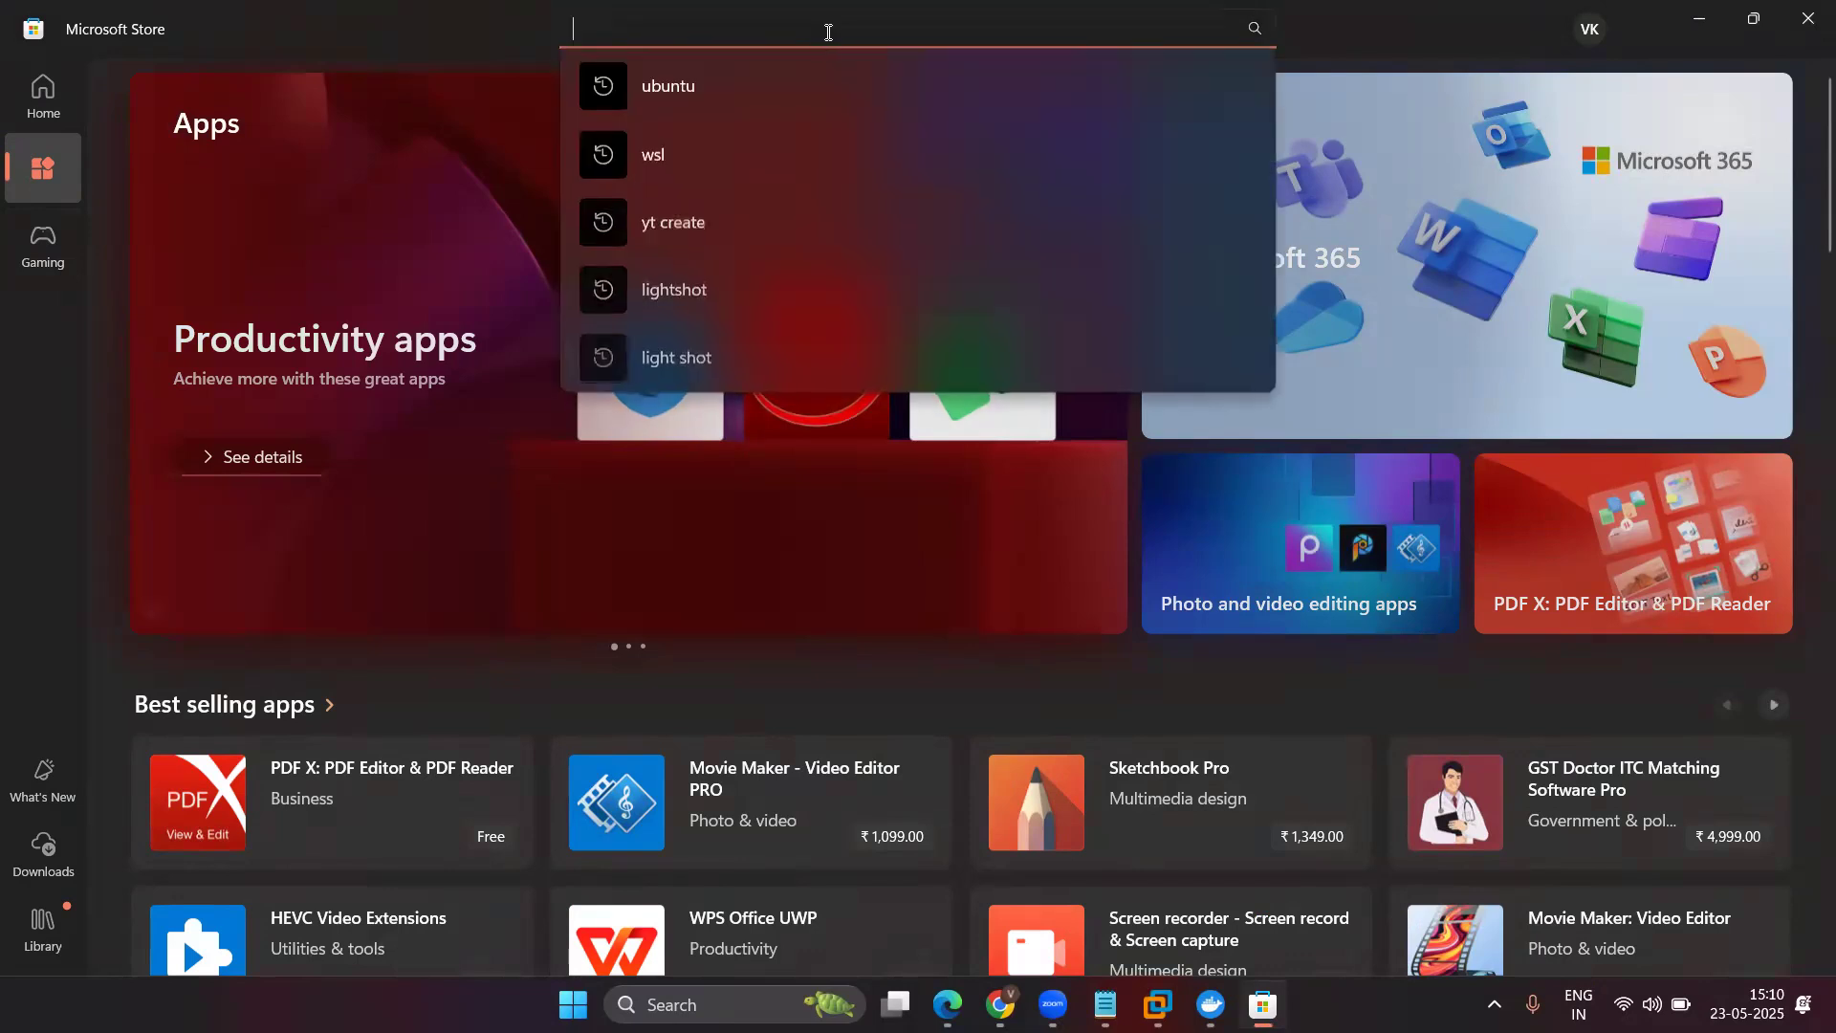
left_click(691, 81)
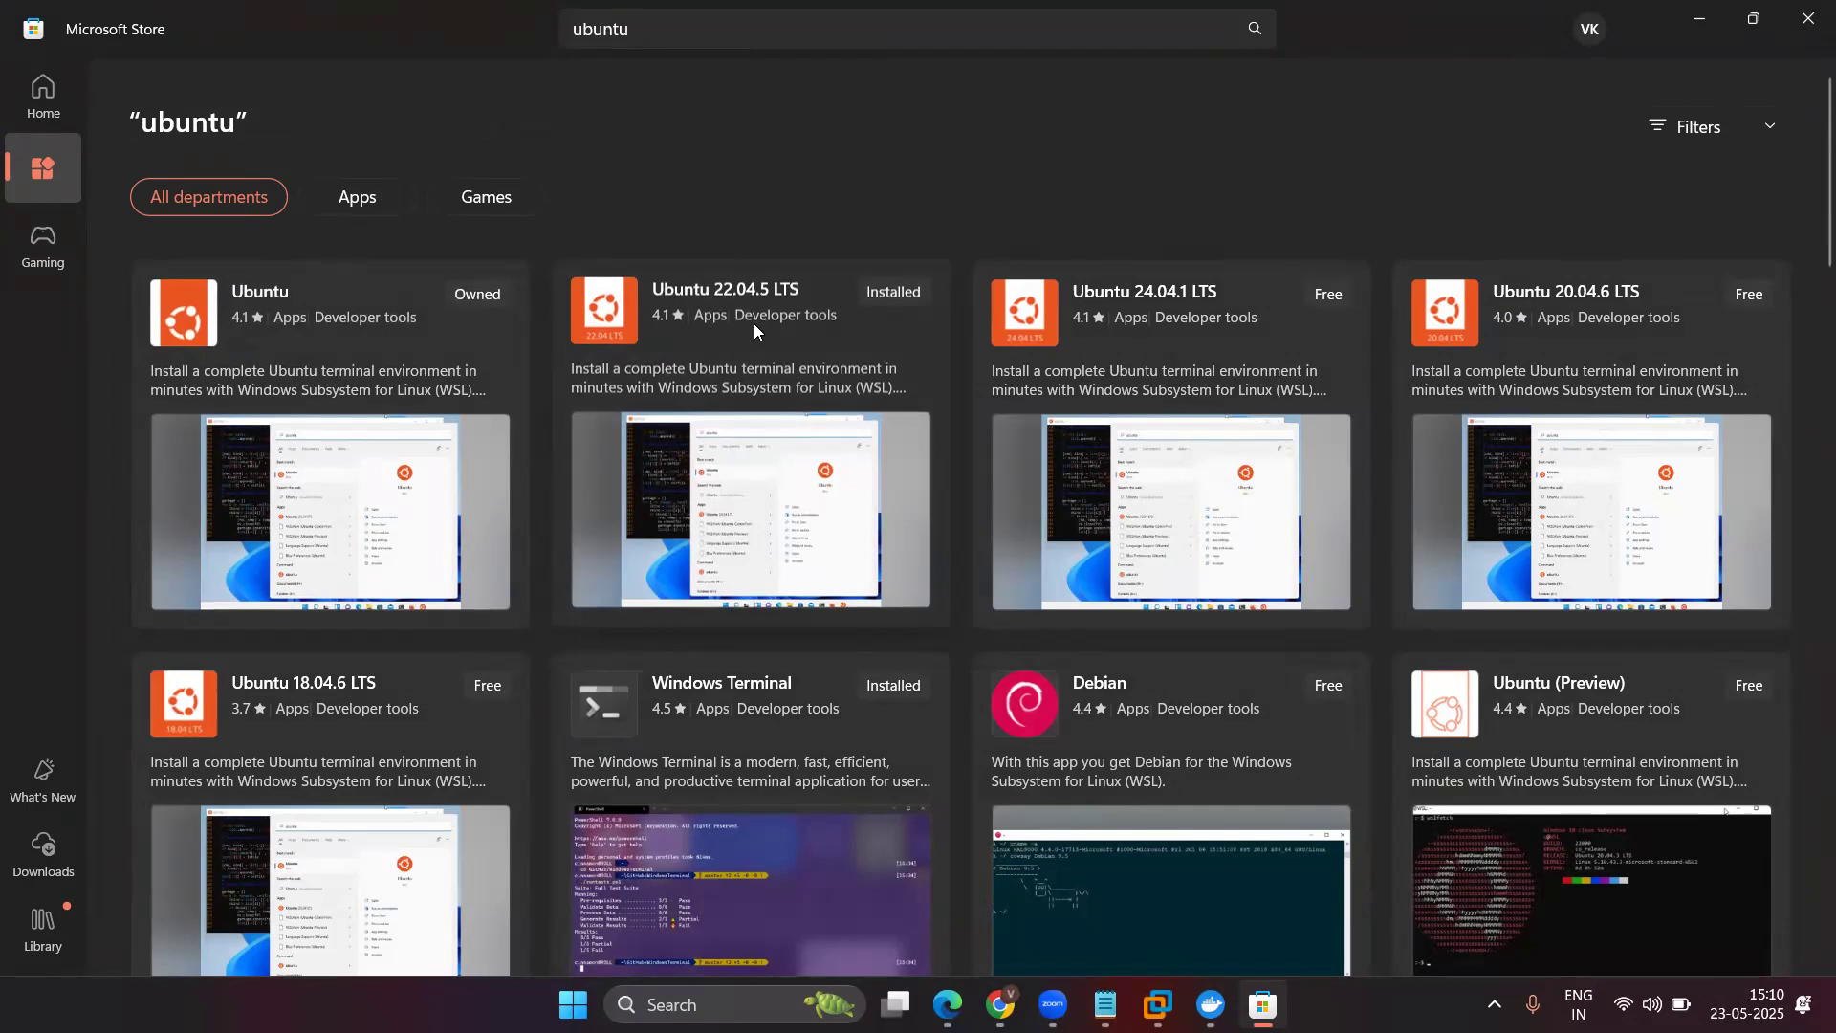
mouse_move(752, 306)
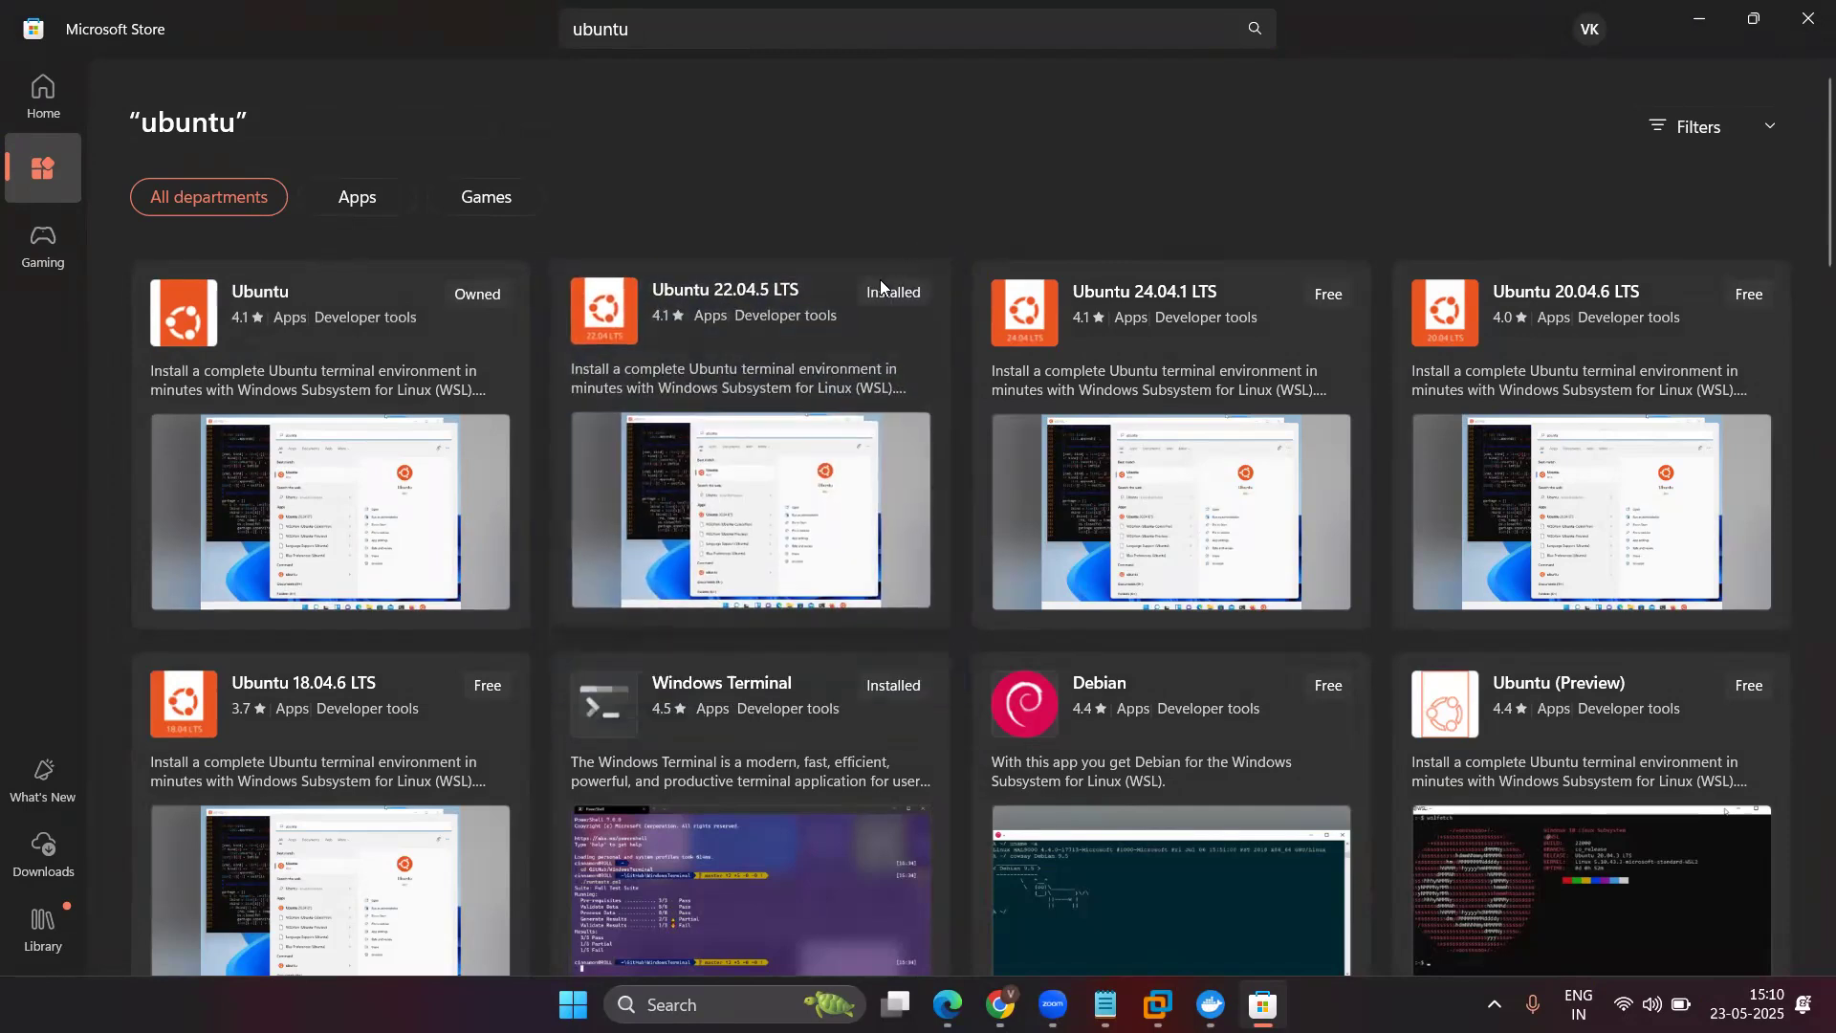
Launch Ubuntu 22.04.5 LTS through the system search, highlight the sudo notice in its terminal, and minimize the terminal.
left_click(693, 999)
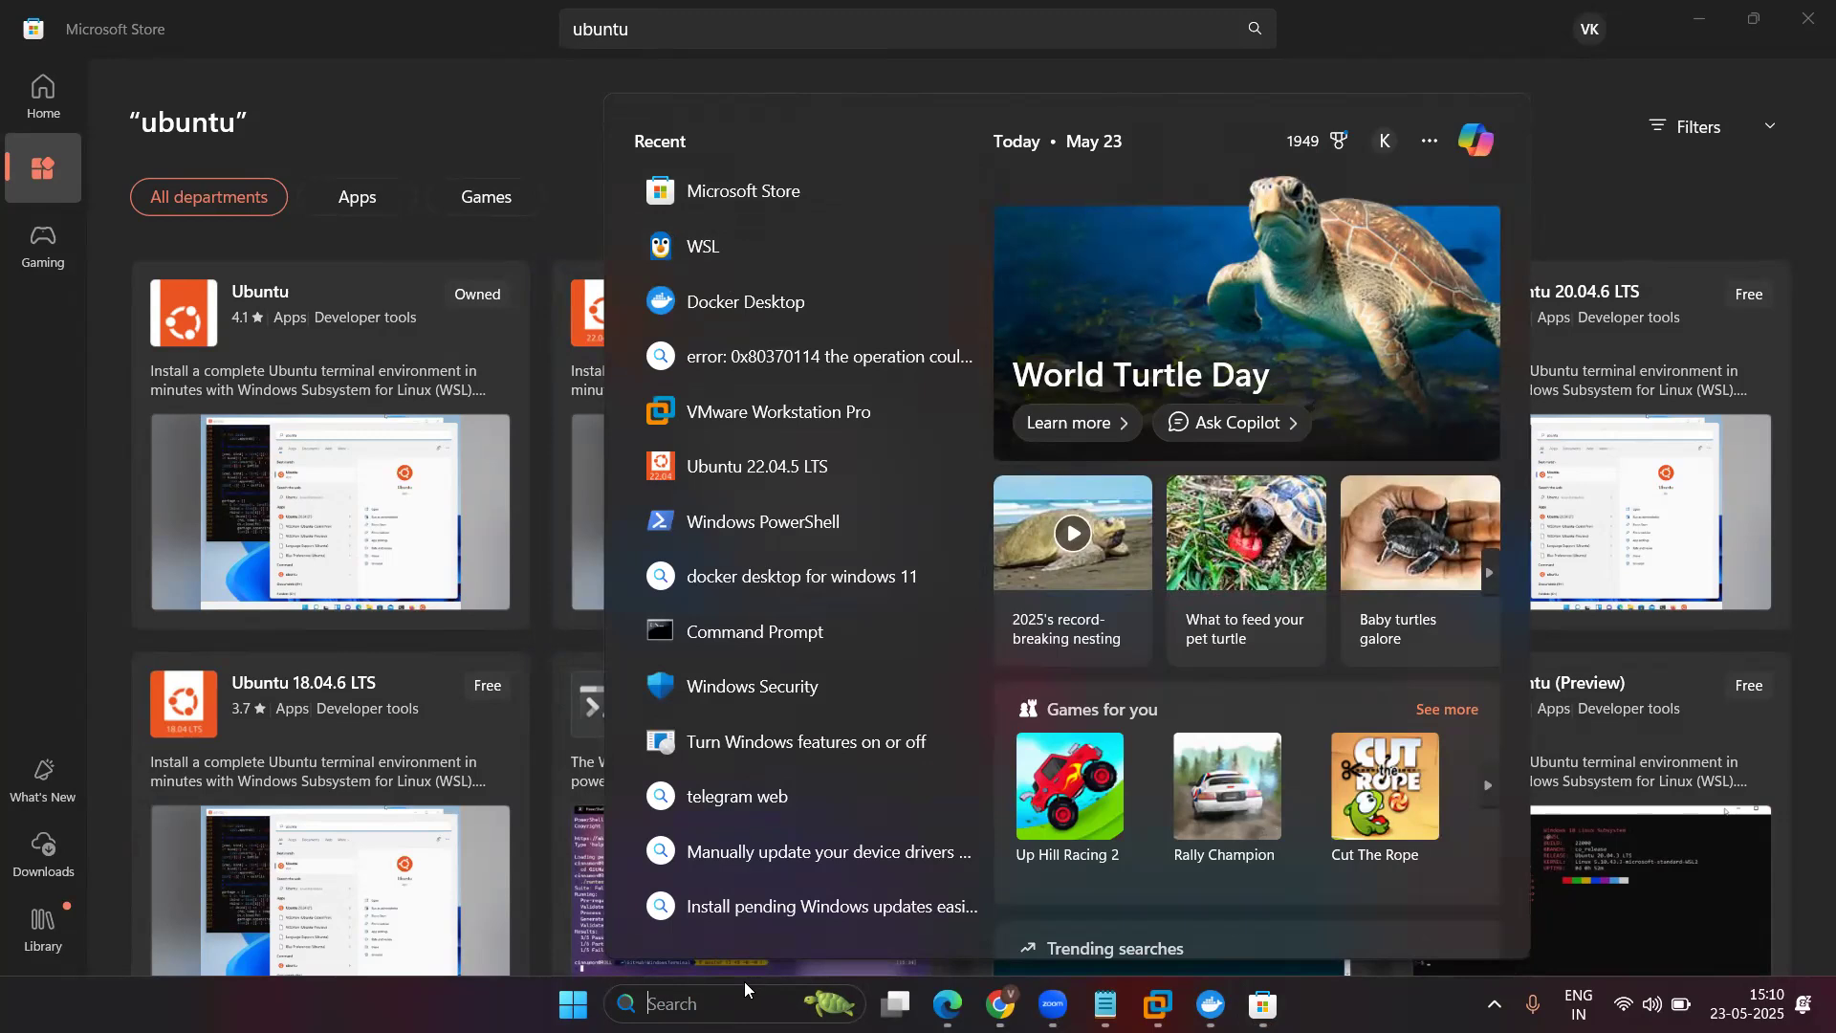
type("un")
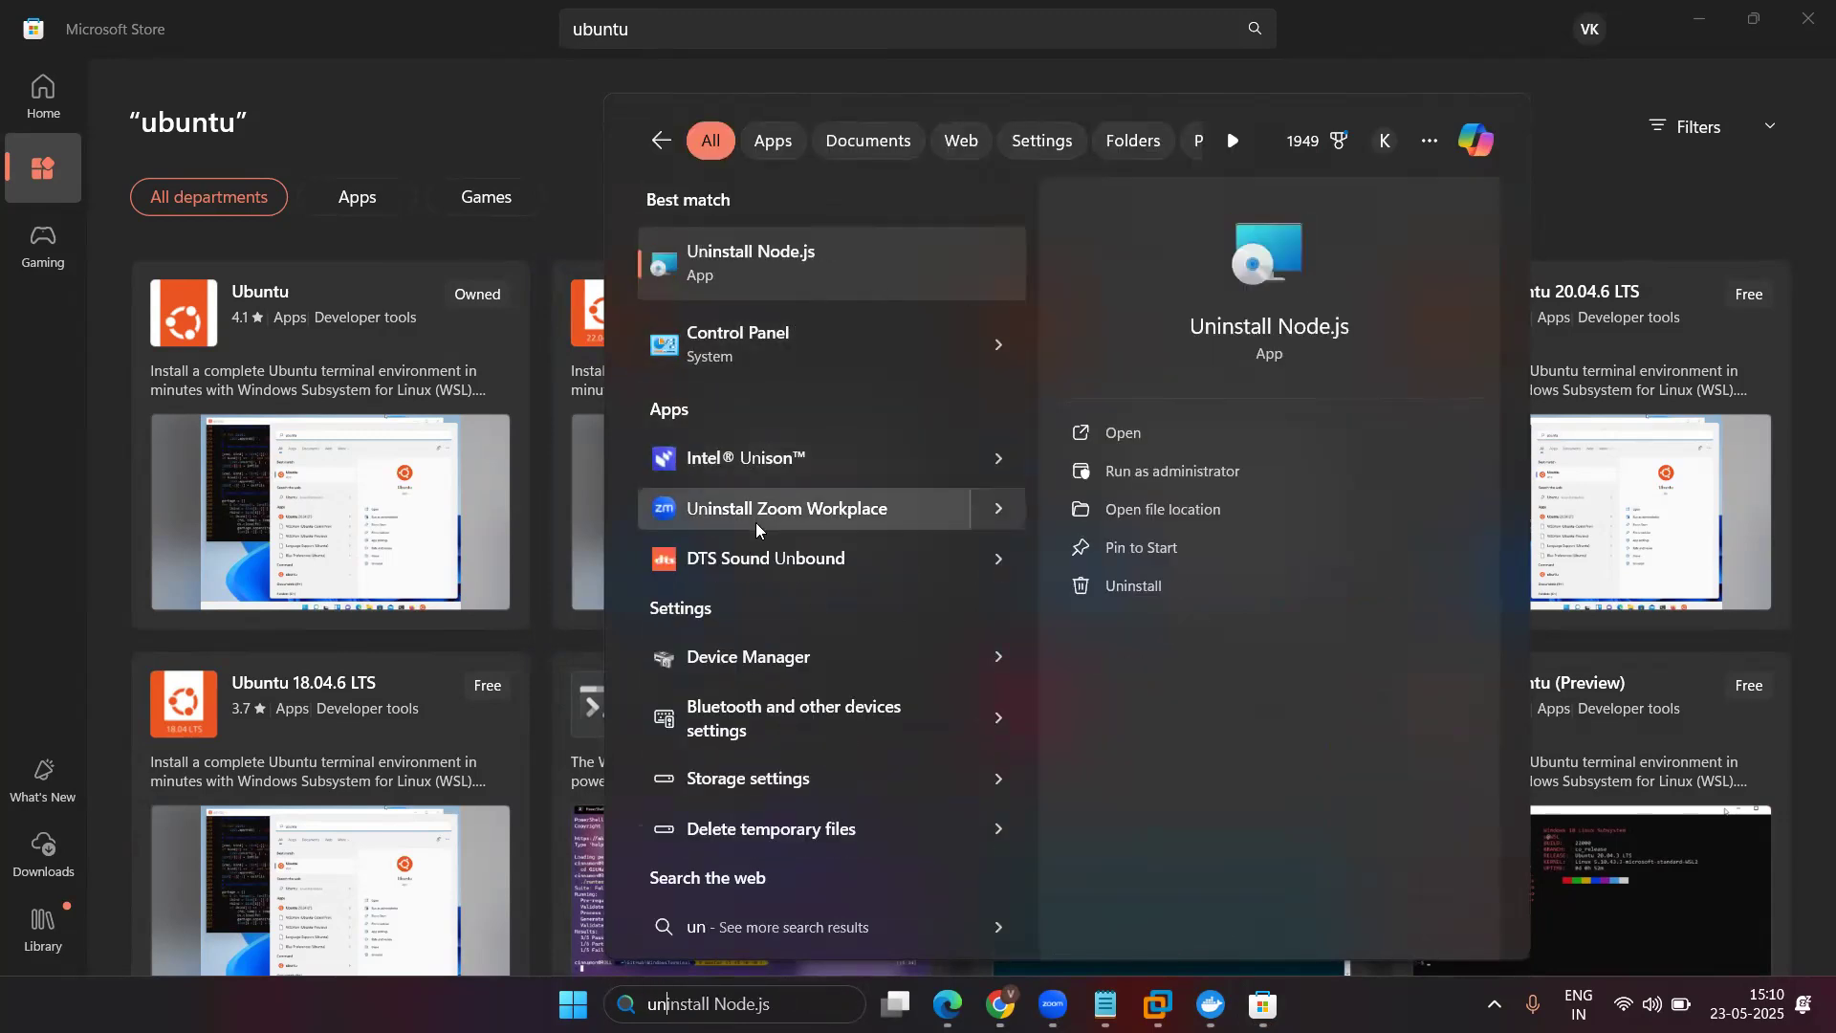
key("BackSpace")
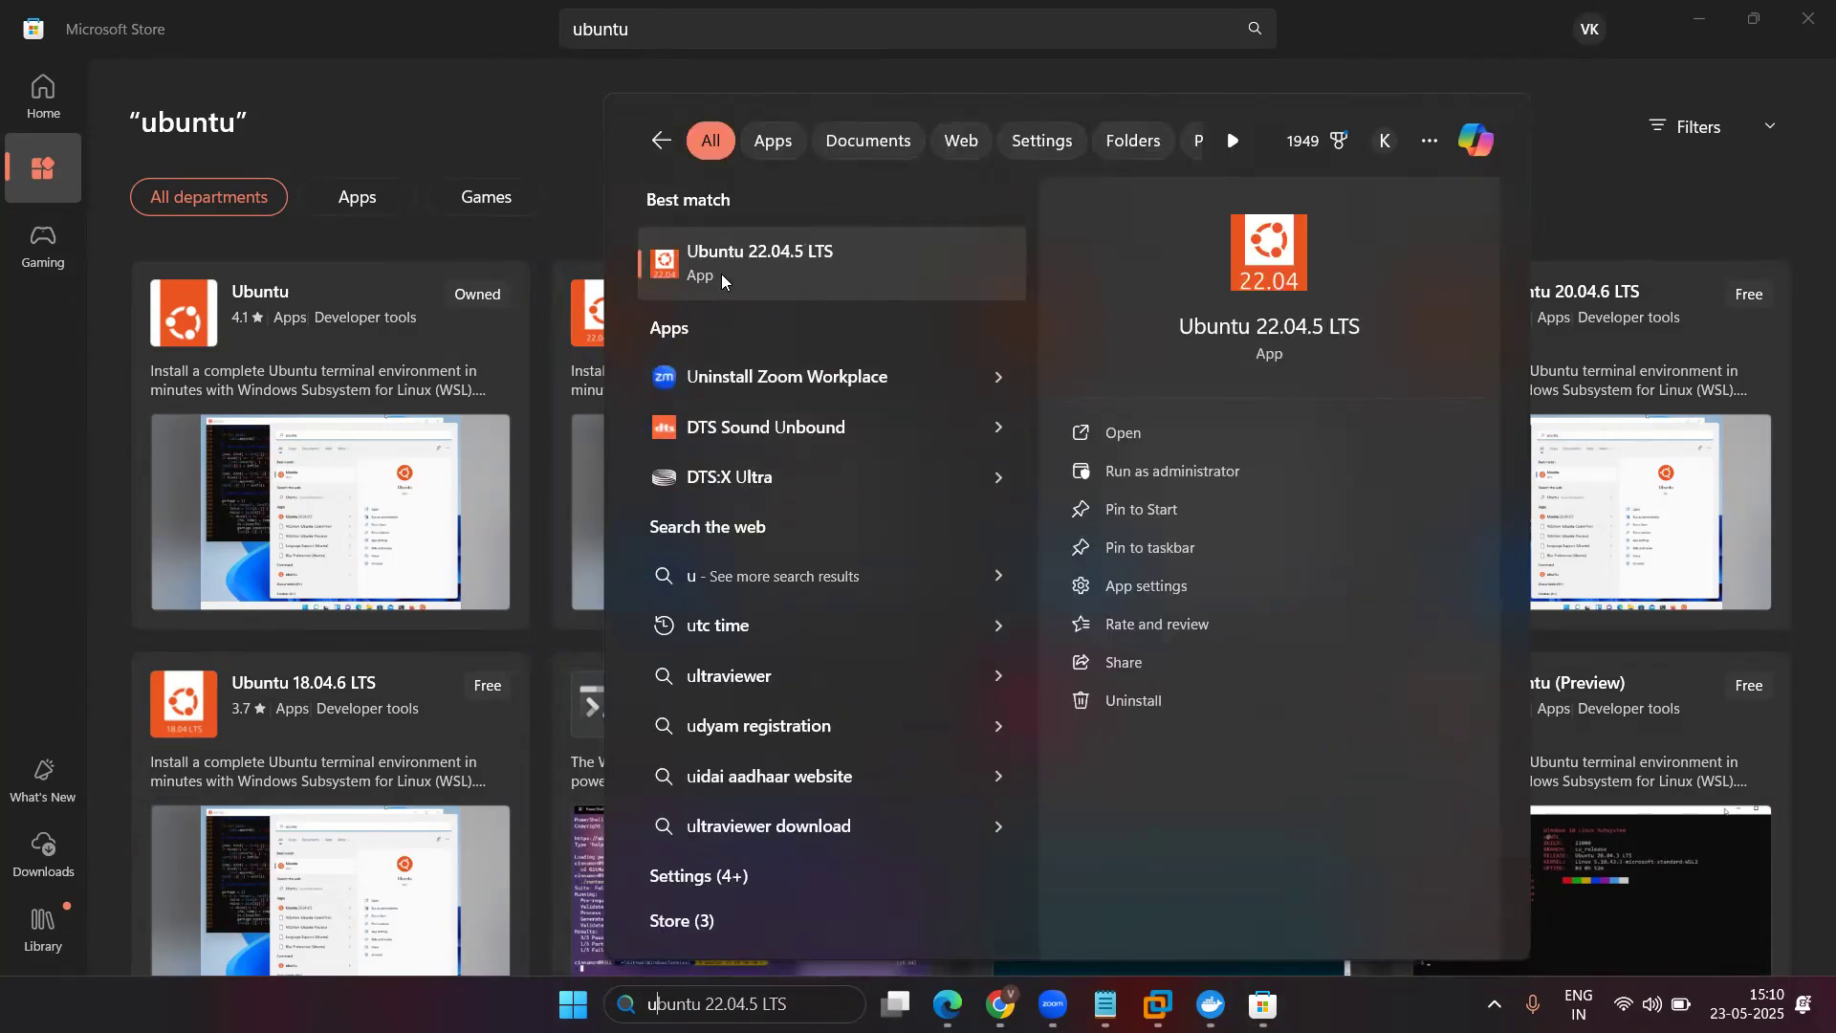
left_click(1113, 434)
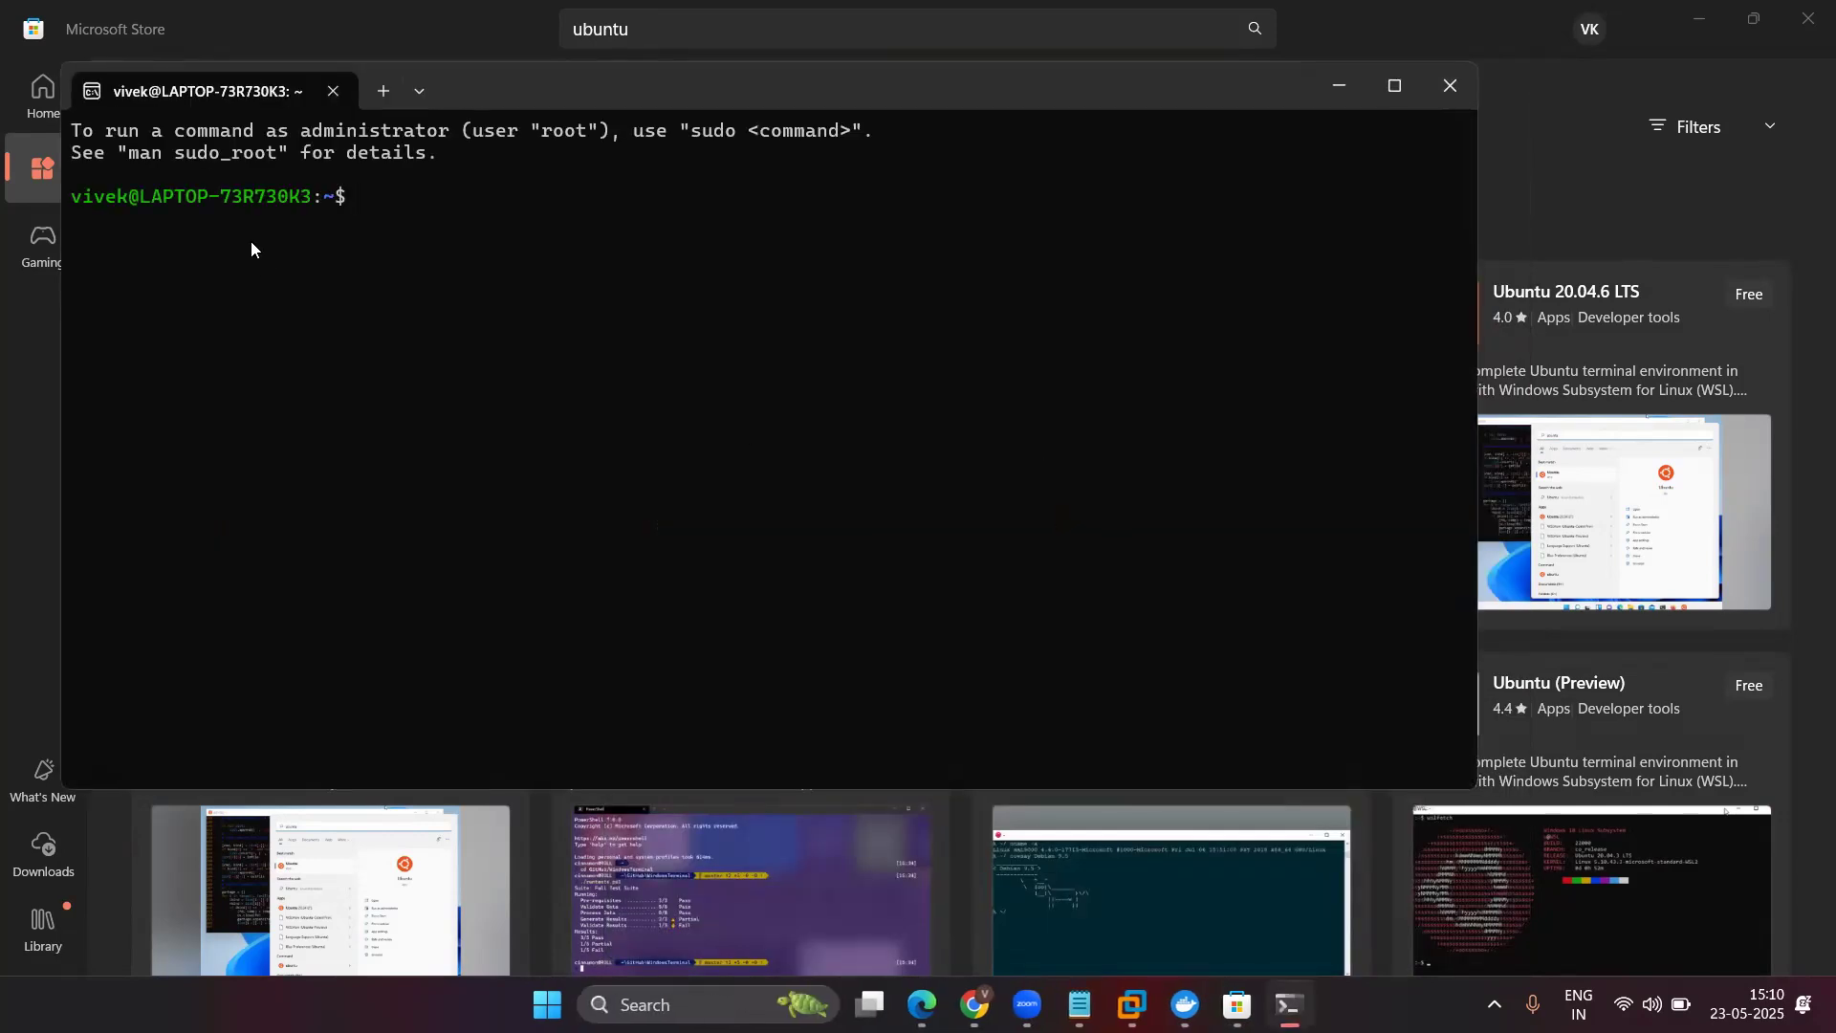
left_click_drag(444, 155, 71, 142)
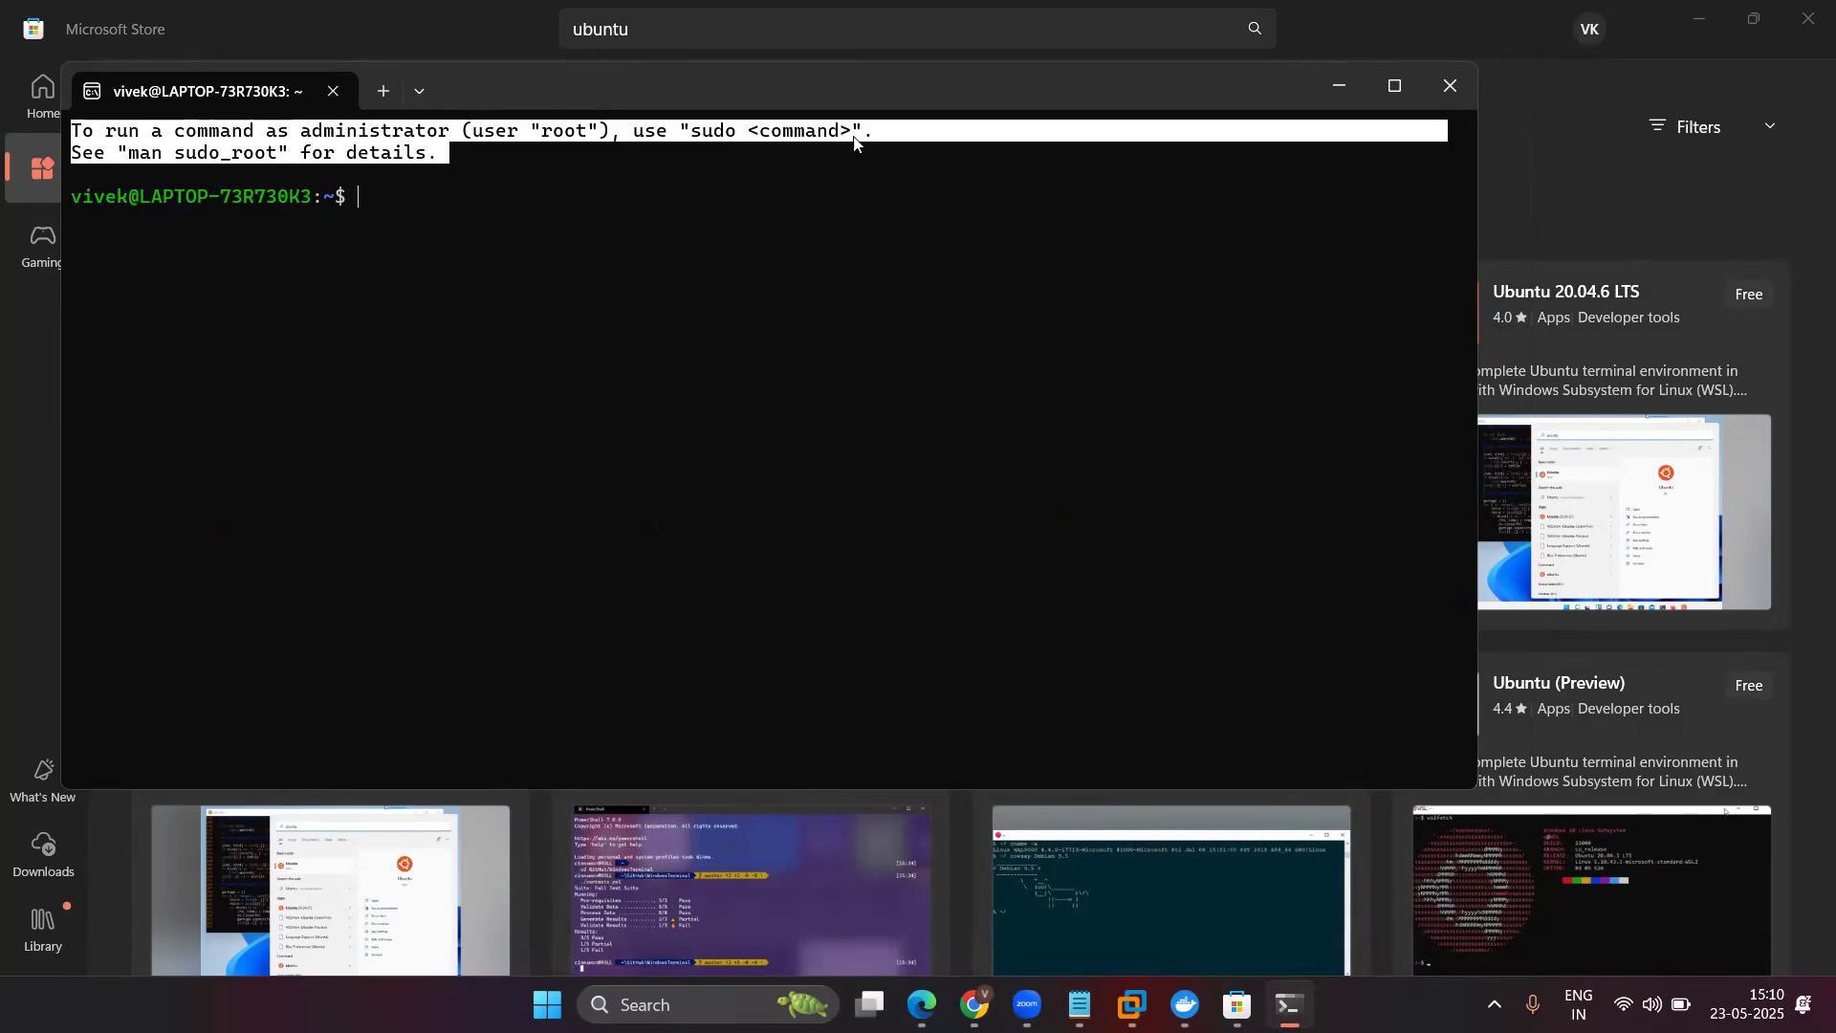
left_click(1337, 87)
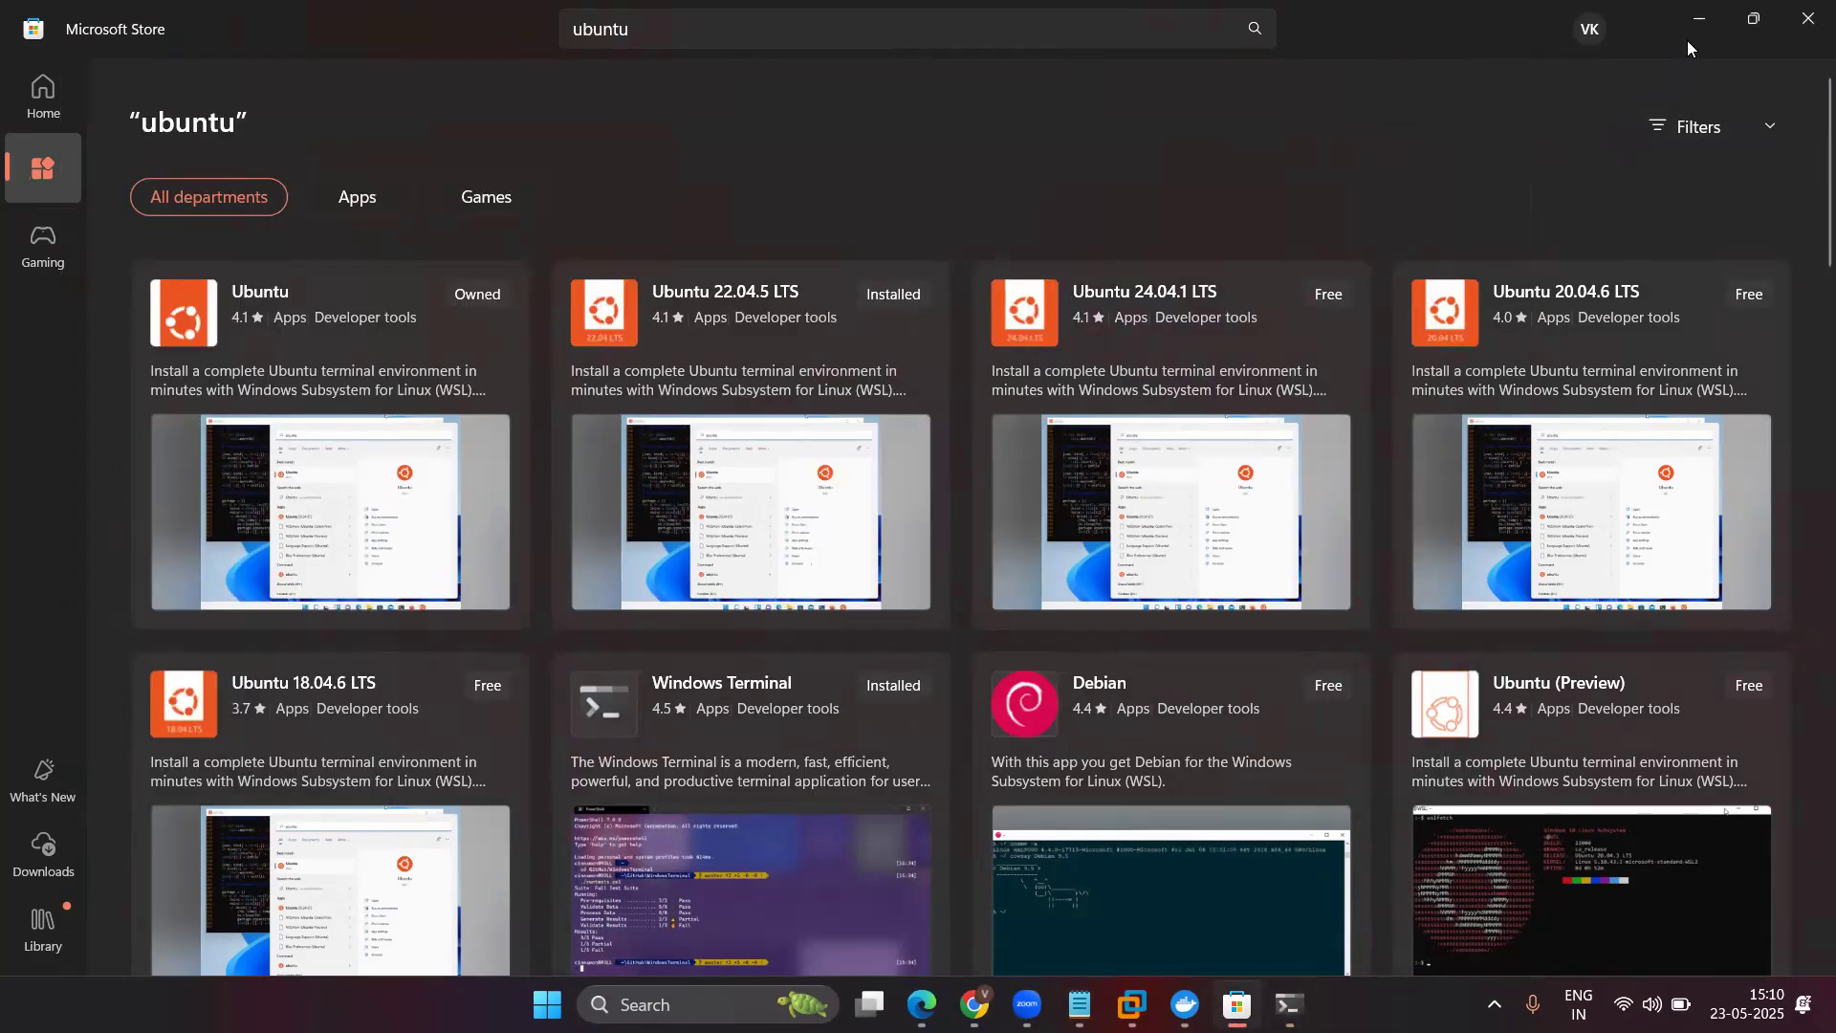
Minimize Microsoft Store and open the Windows Features dialog by running optionalfeatures.exe.
left_click(1697, 18)
right_click(895, 237)
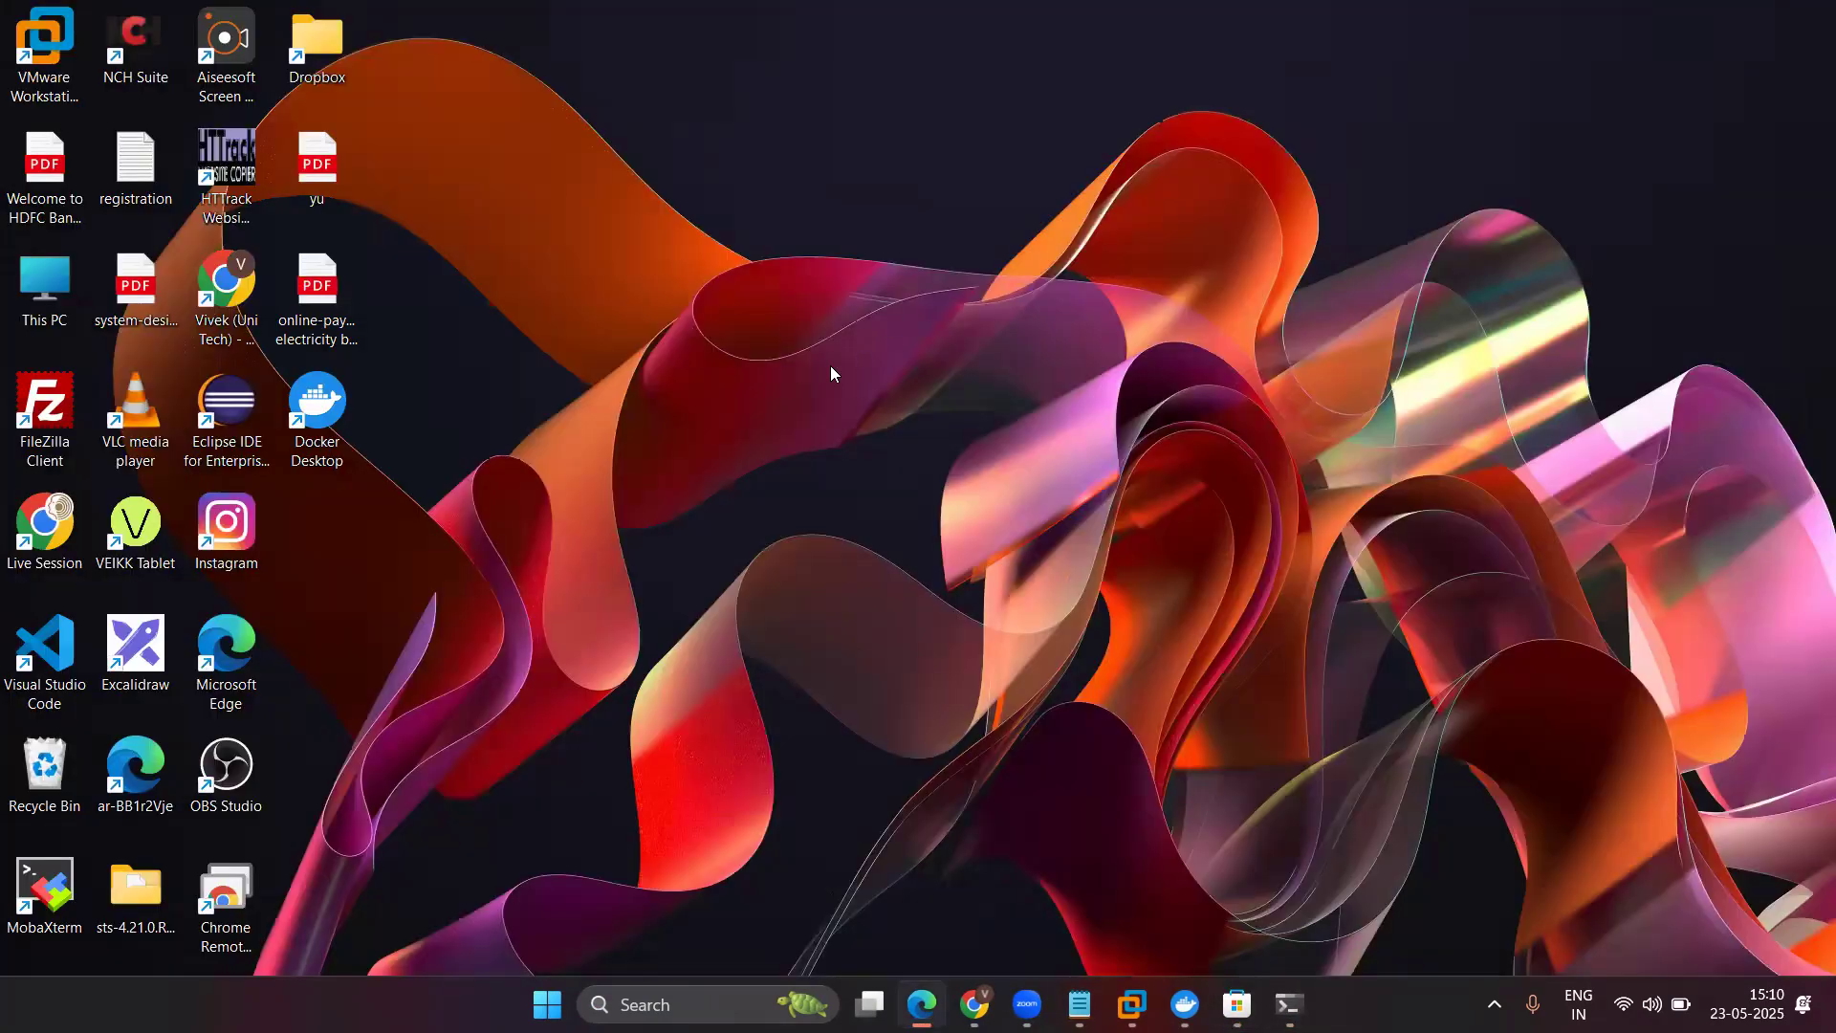
left_click(780, 371)
key("super+r")
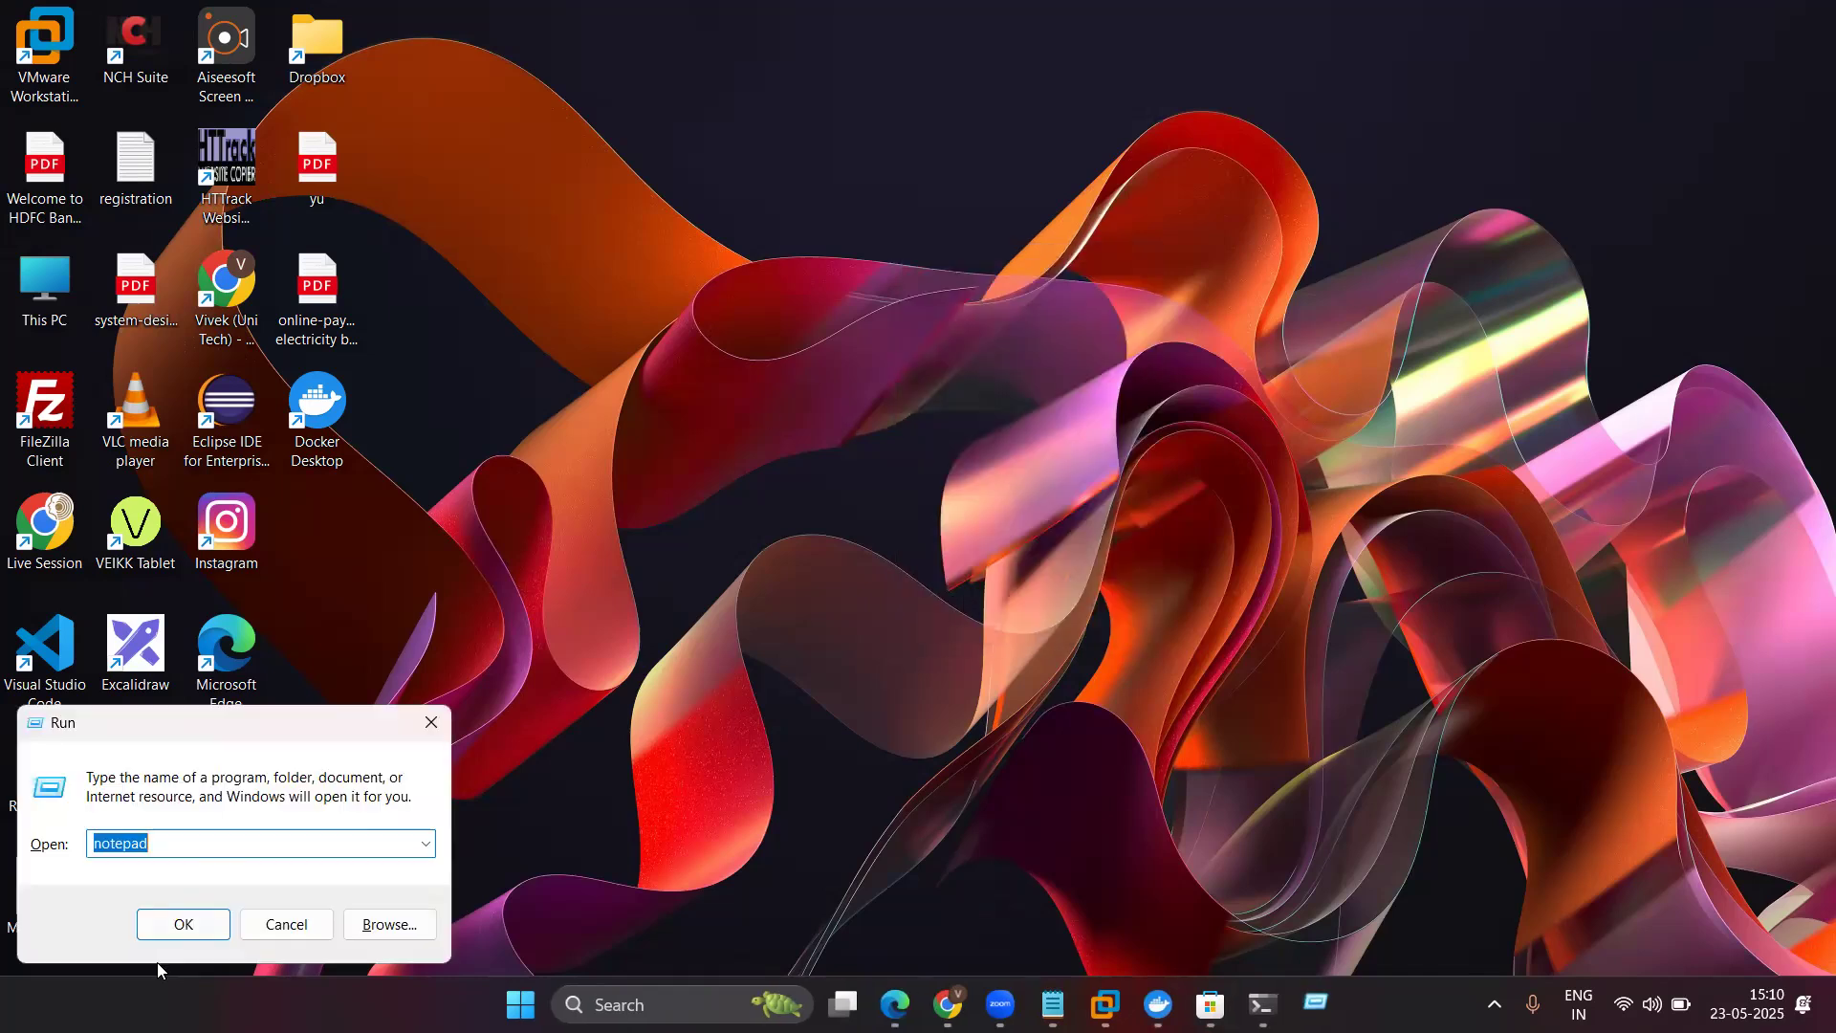
left_click(427, 845)
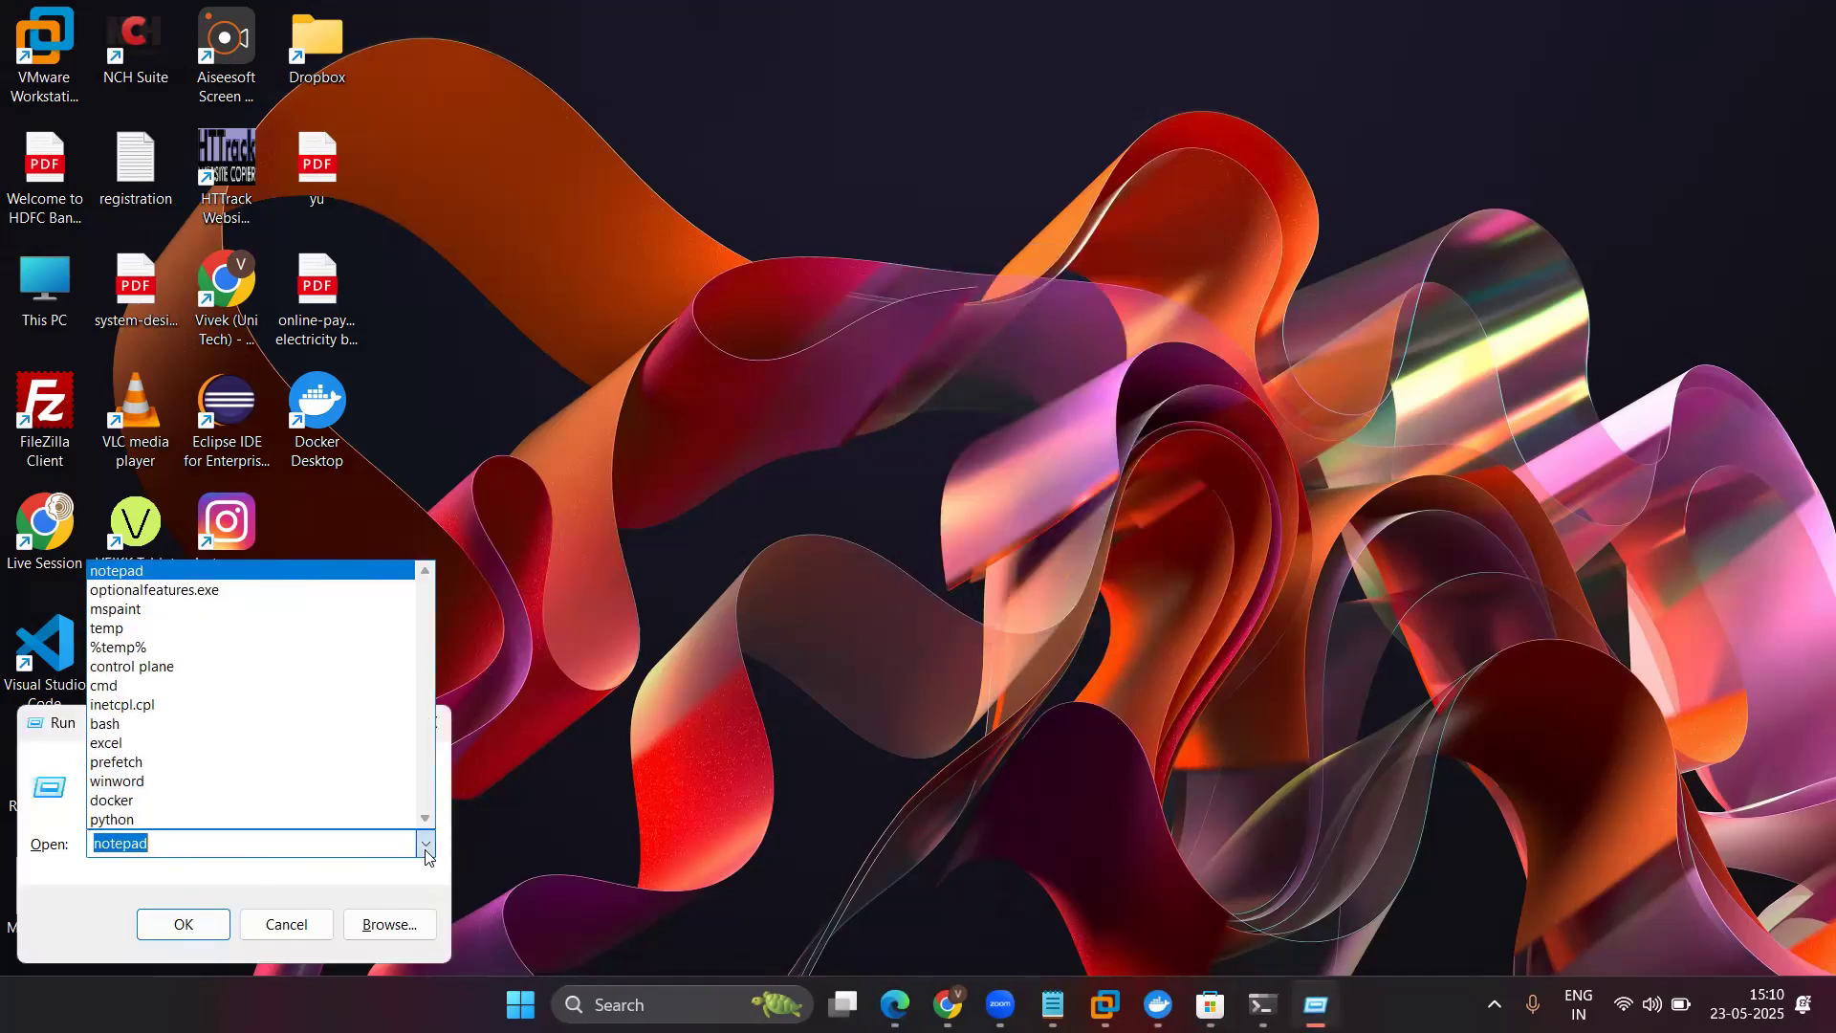
left_click(188, 591)
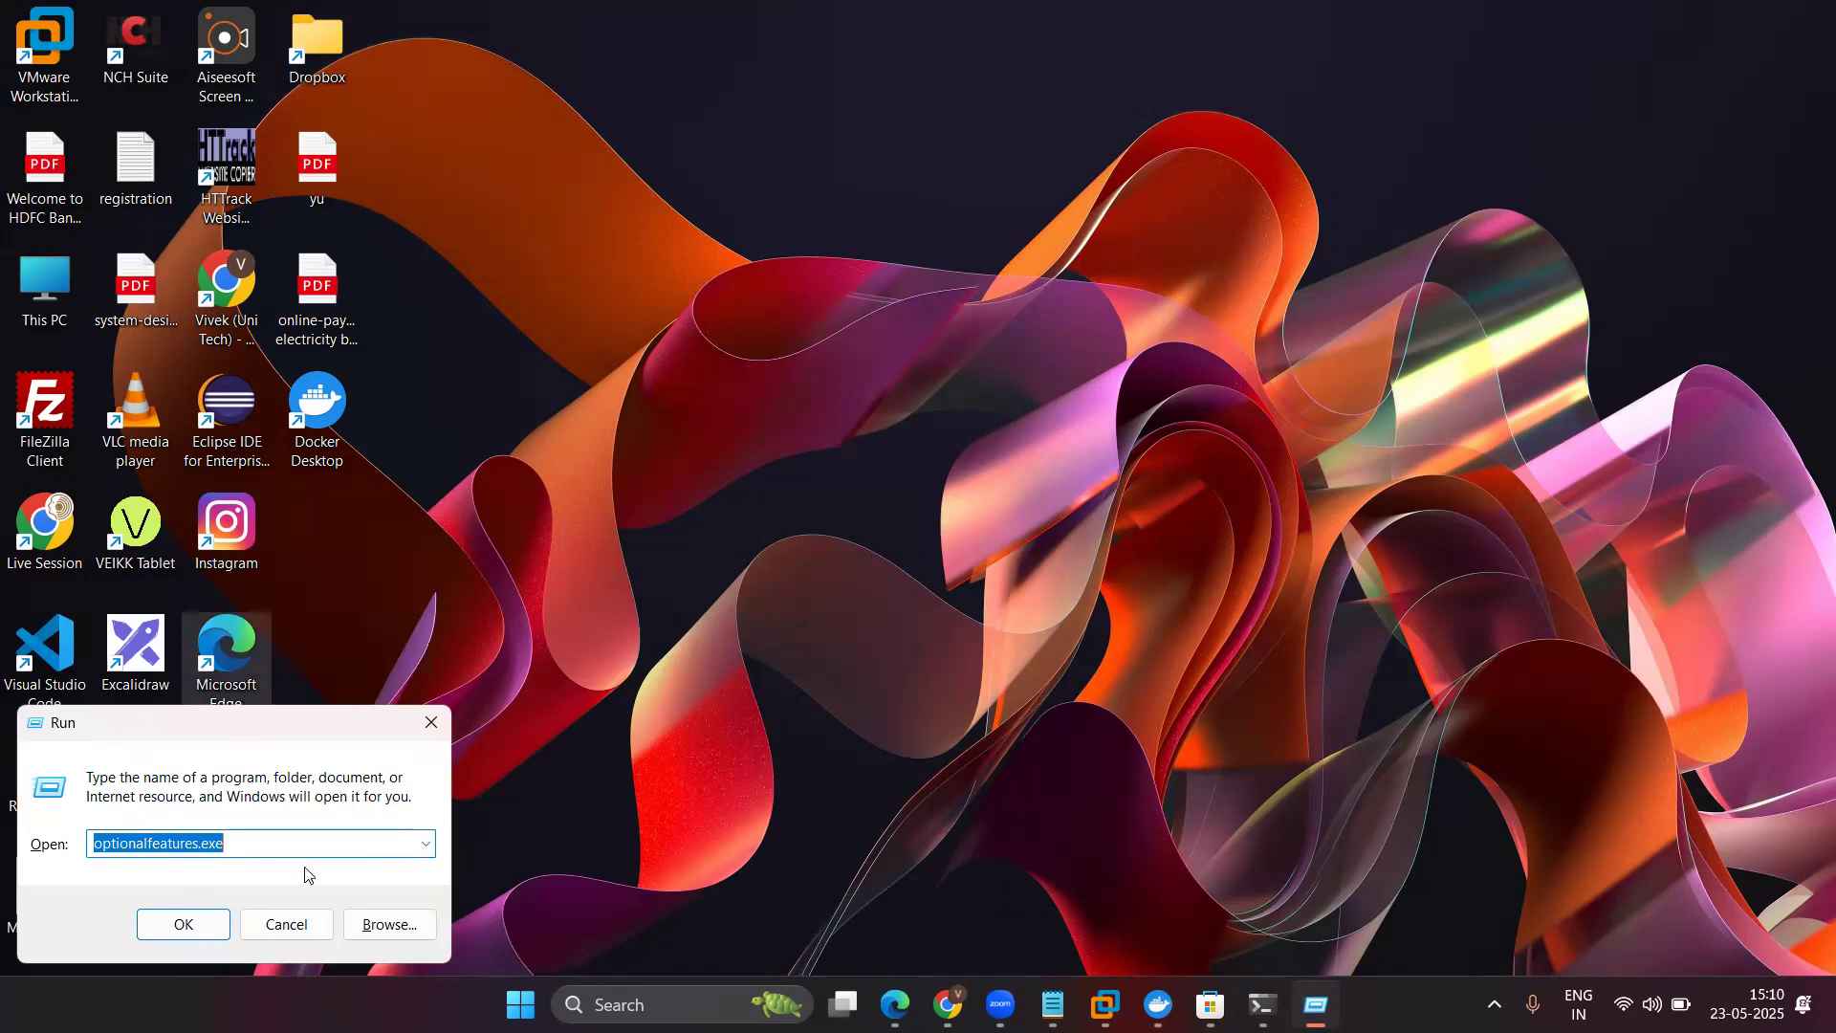
left_click(183, 924)
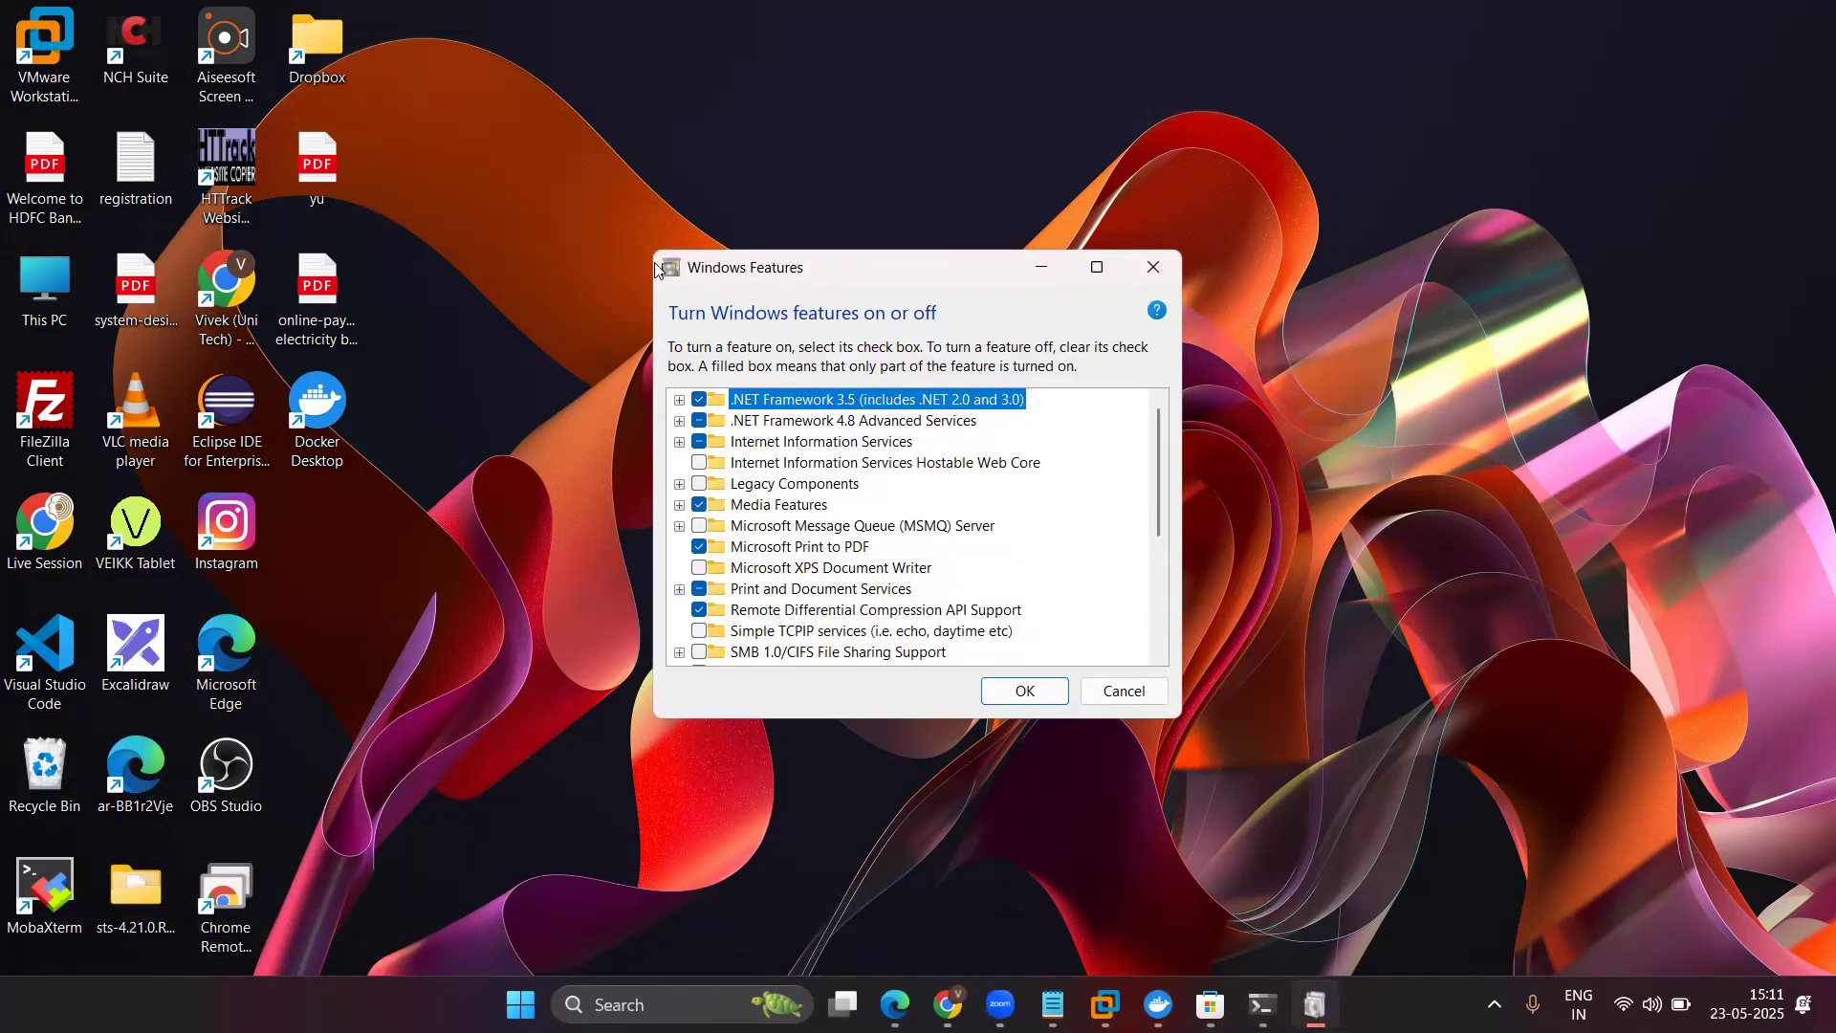
Enlarge the Windows Features dialog and annotate the Virtual Machine Platform, Windows Hypervisor Platform and Windows Subsystem for Linux entries.
left_click_drag(654, 252, 559, 127)
scroll(647, 556, "down", 1)
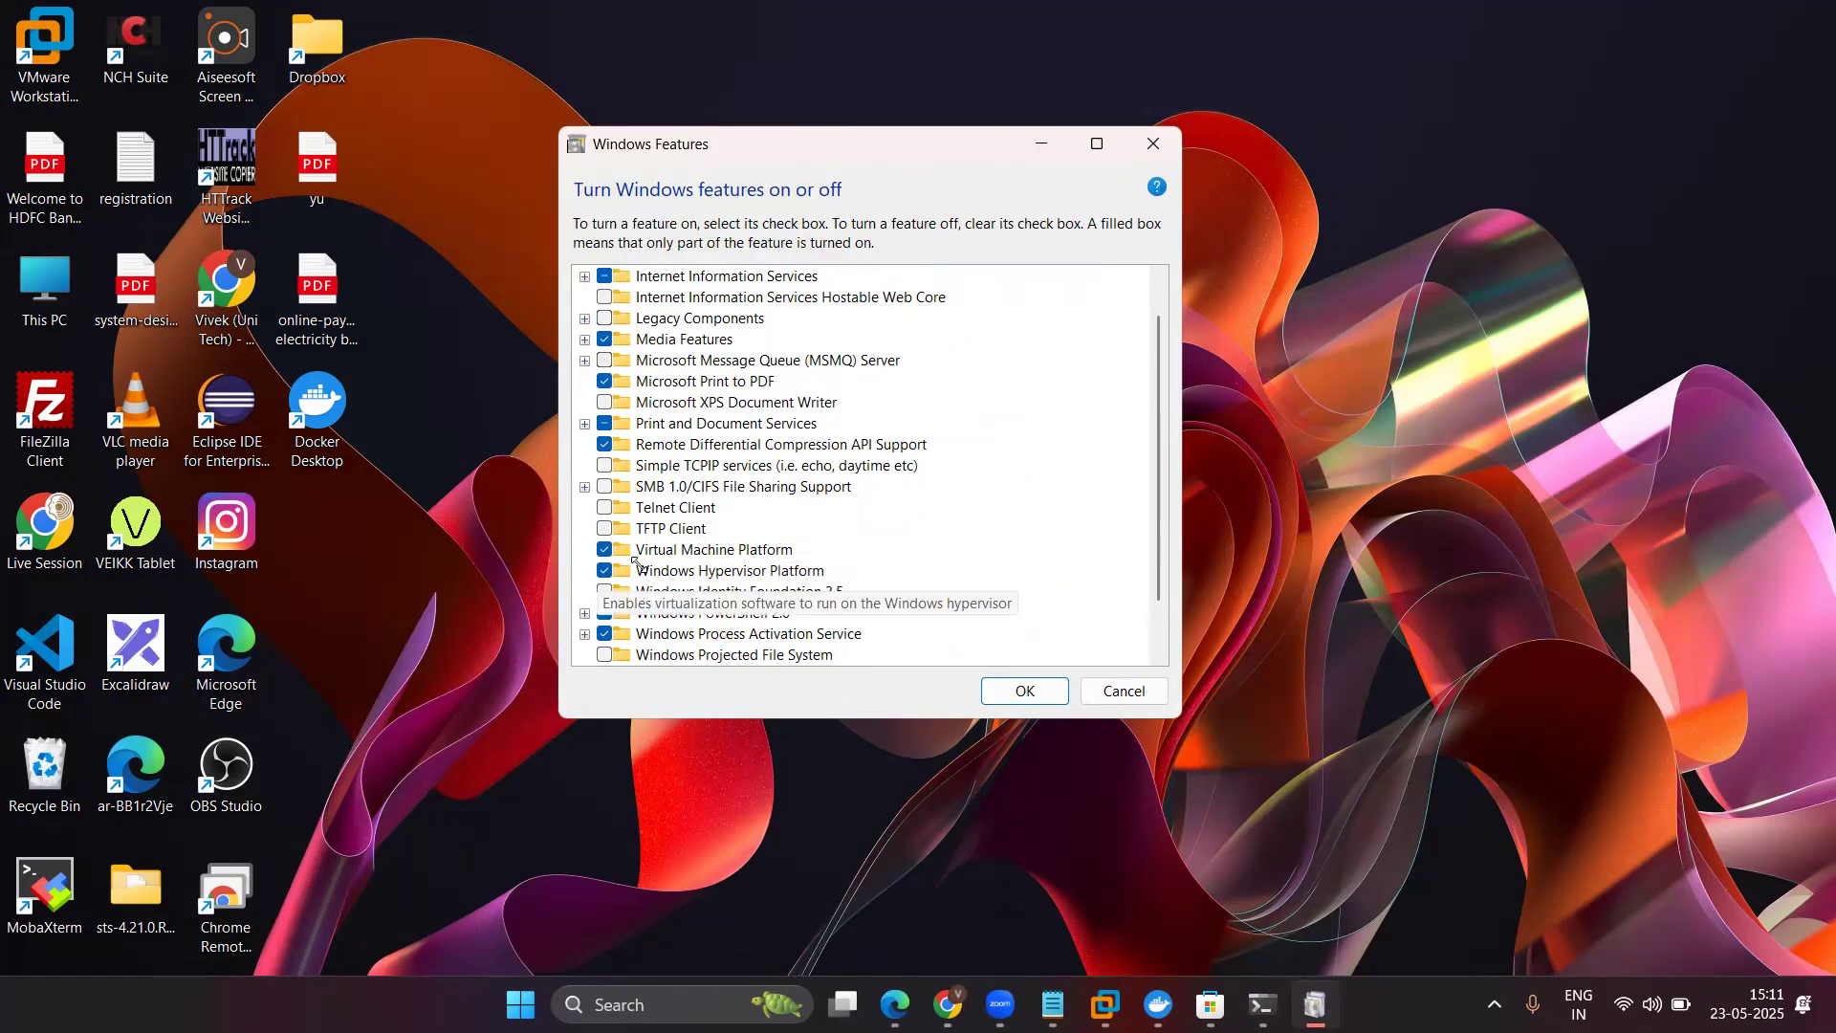
scroll(636, 536, "down", 1)
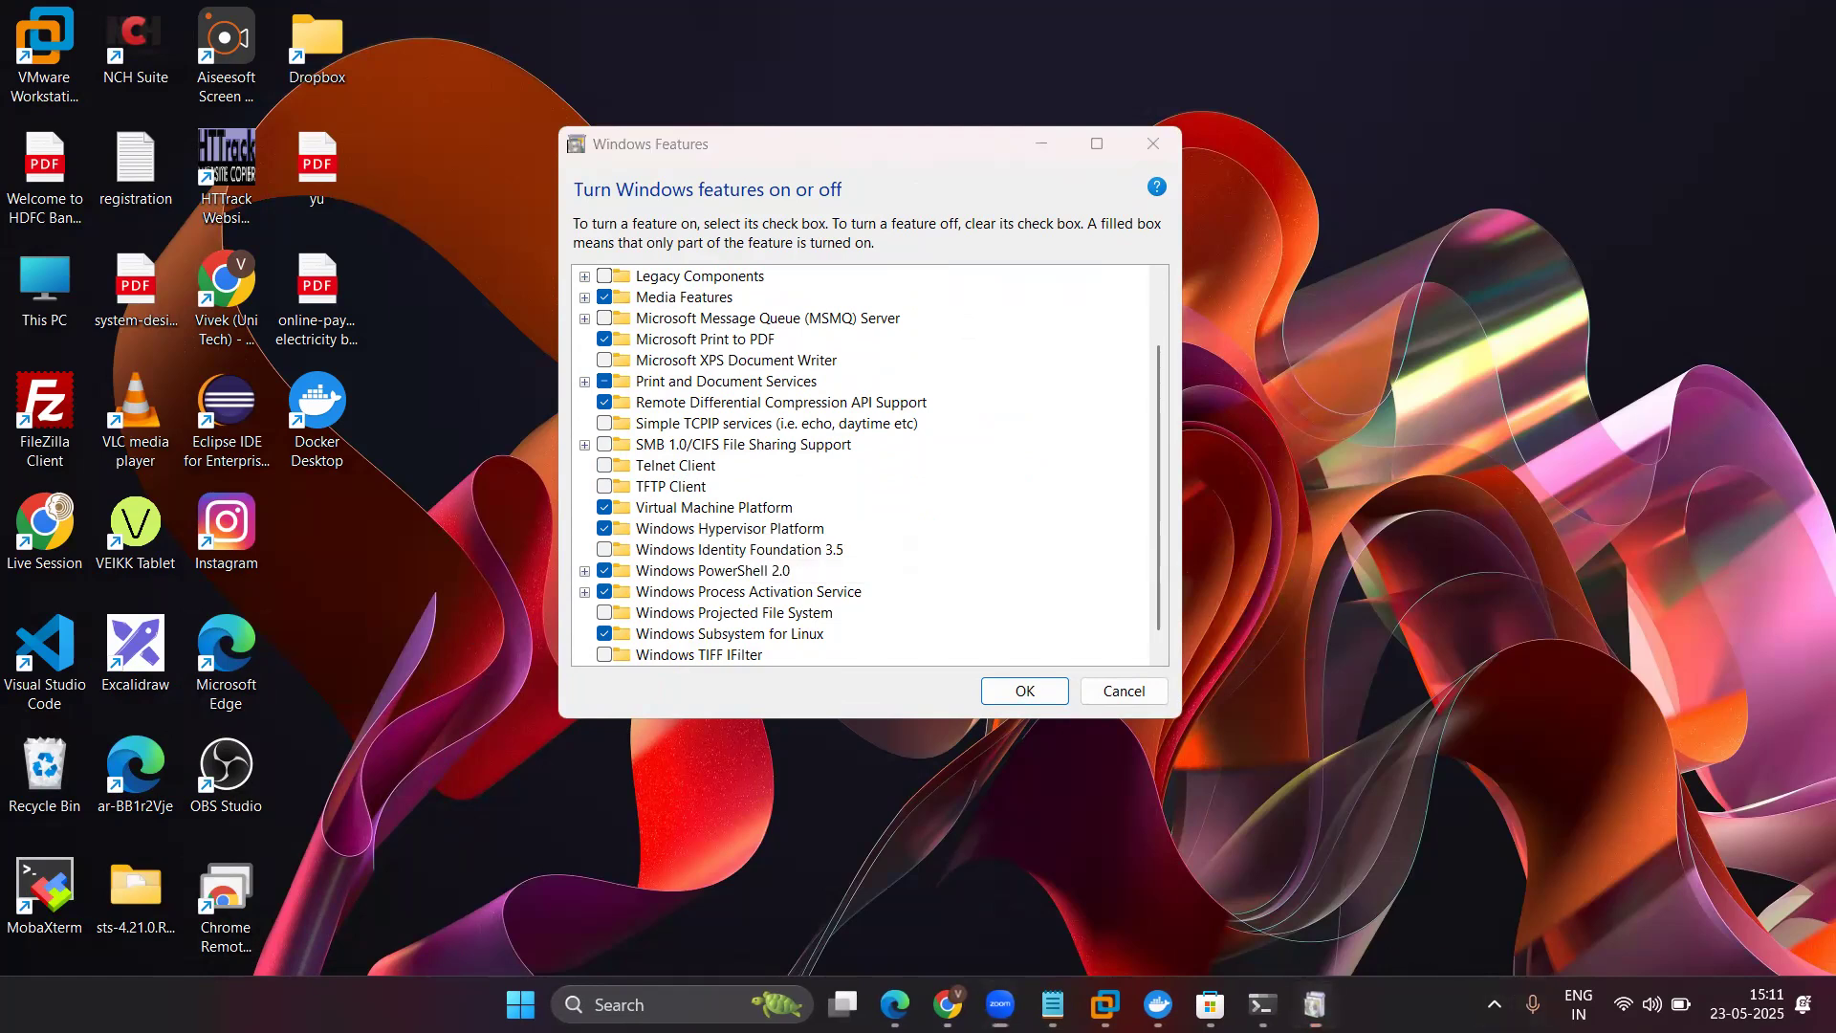
left_click_drag(582, 508, 723, 501)
left_click_drag(571, 530, 614, 522)
left_click_drag(584, 630, 612, 633)
Highlight "Virtual Machine Platform" in the Notepad error text, check it against the Windows Features list, and return to the note.
mouse_move(1315, 1004)
left_click(1052, 1004)
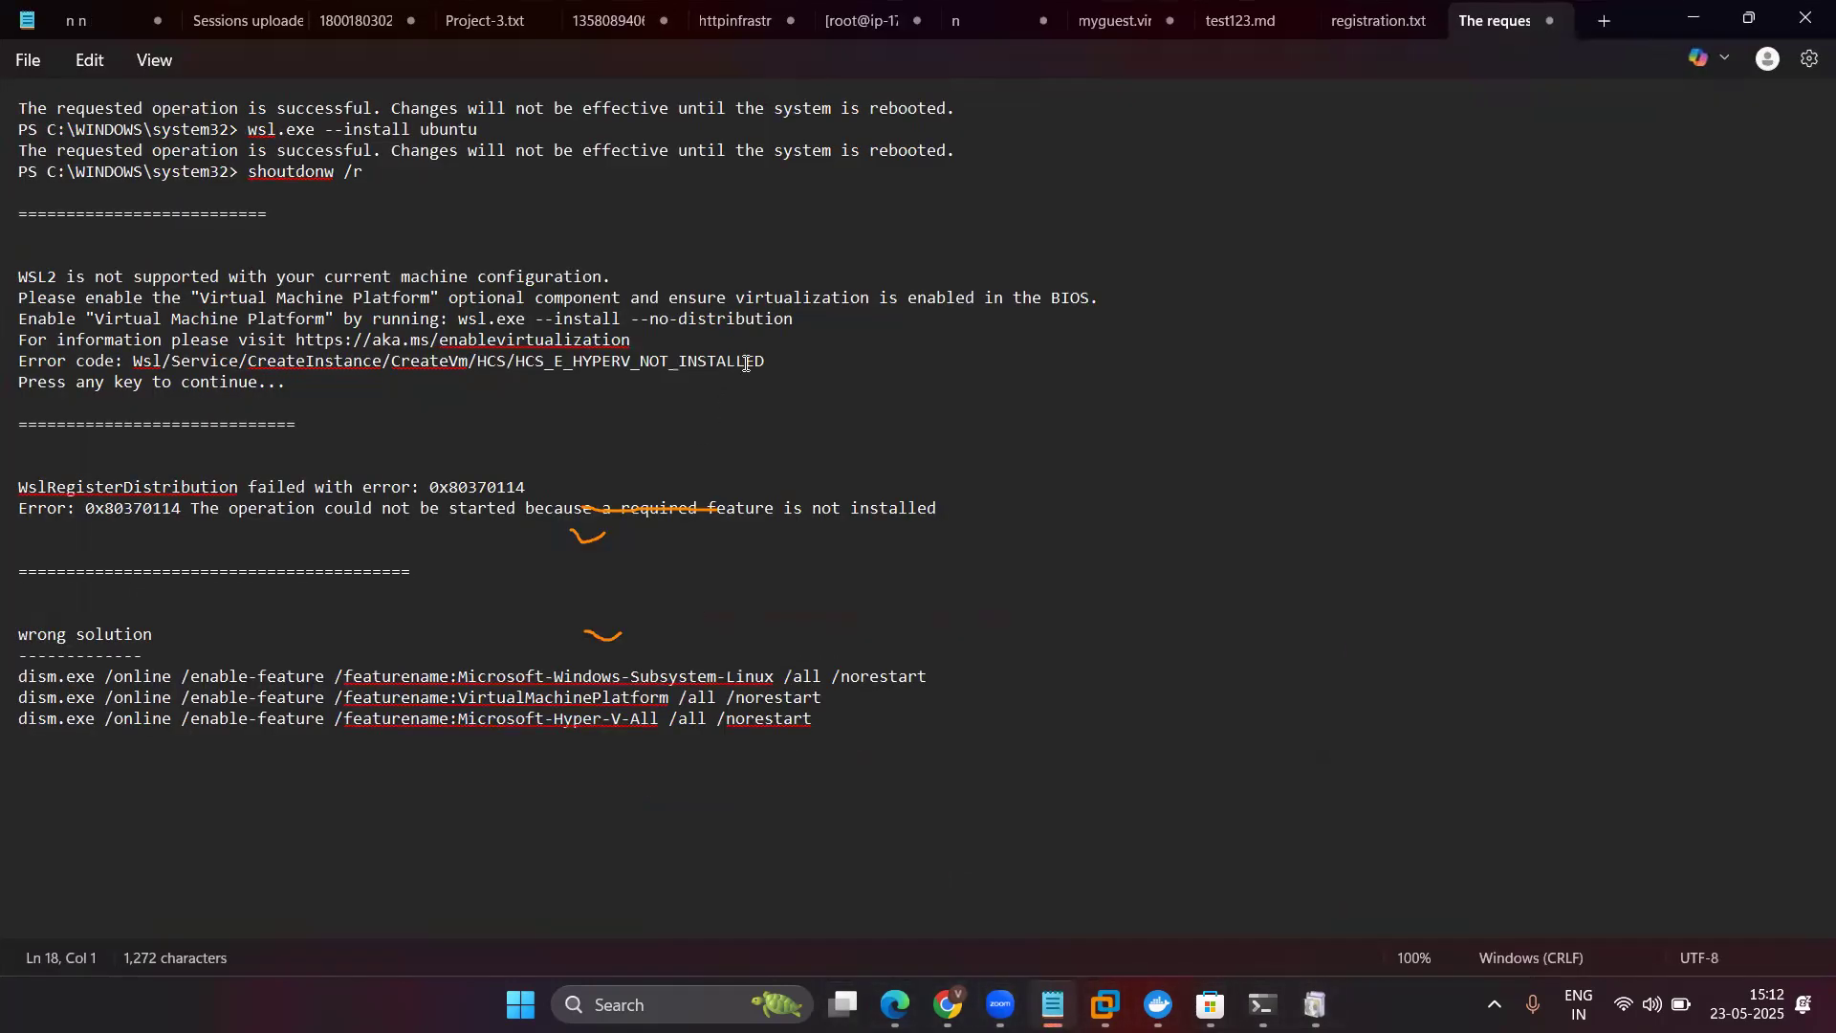
left_click_drag(199, 298, 420, 297)
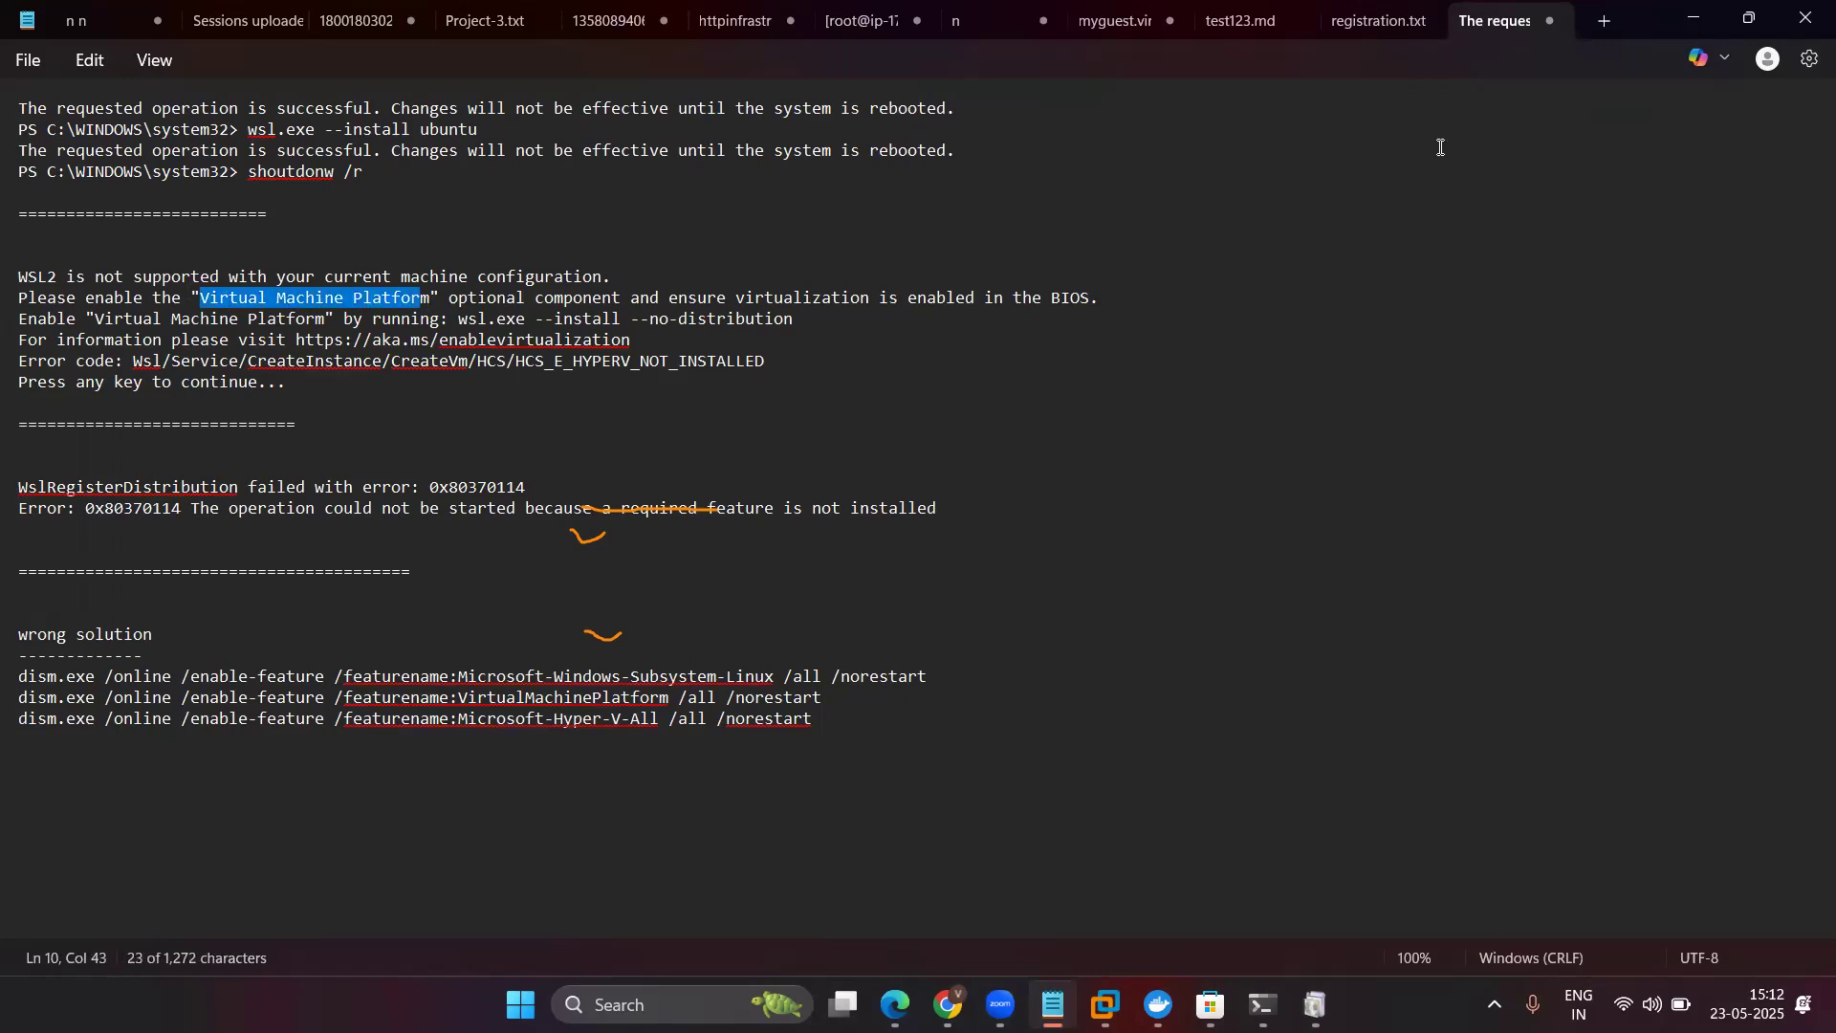
left_click(1693, 18)
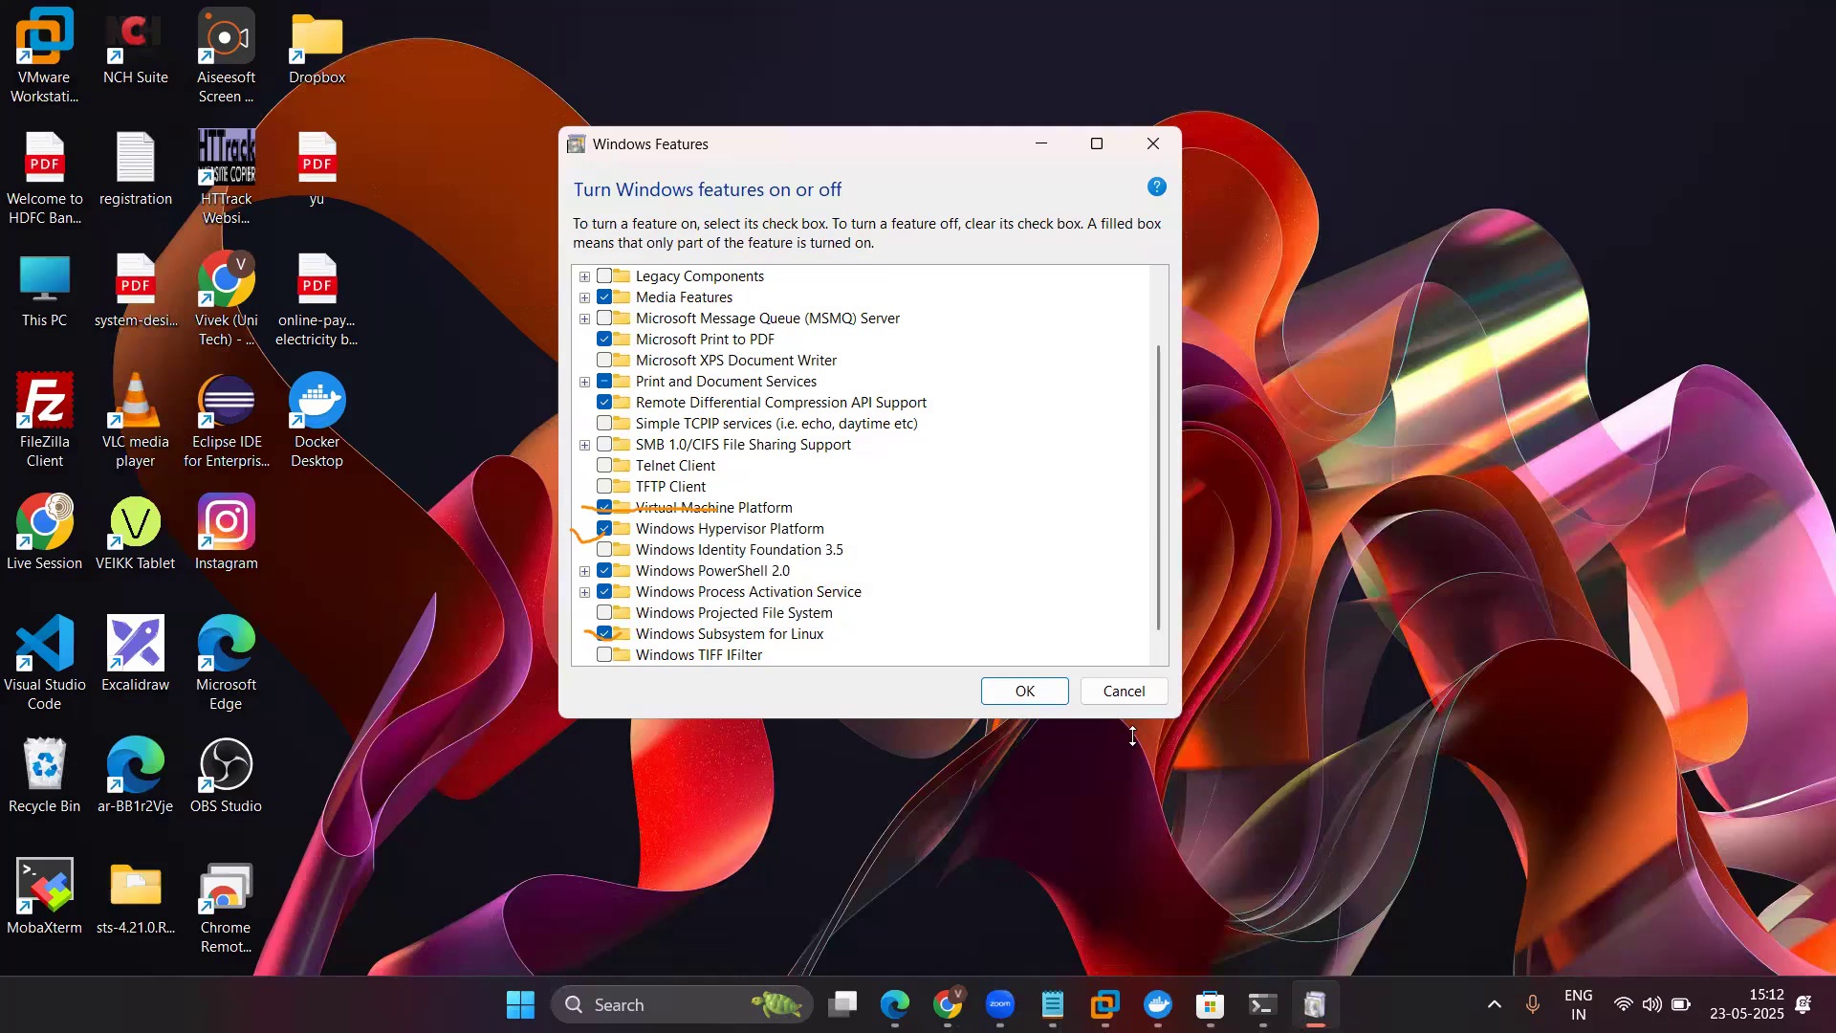
left_click(1053, 1004)
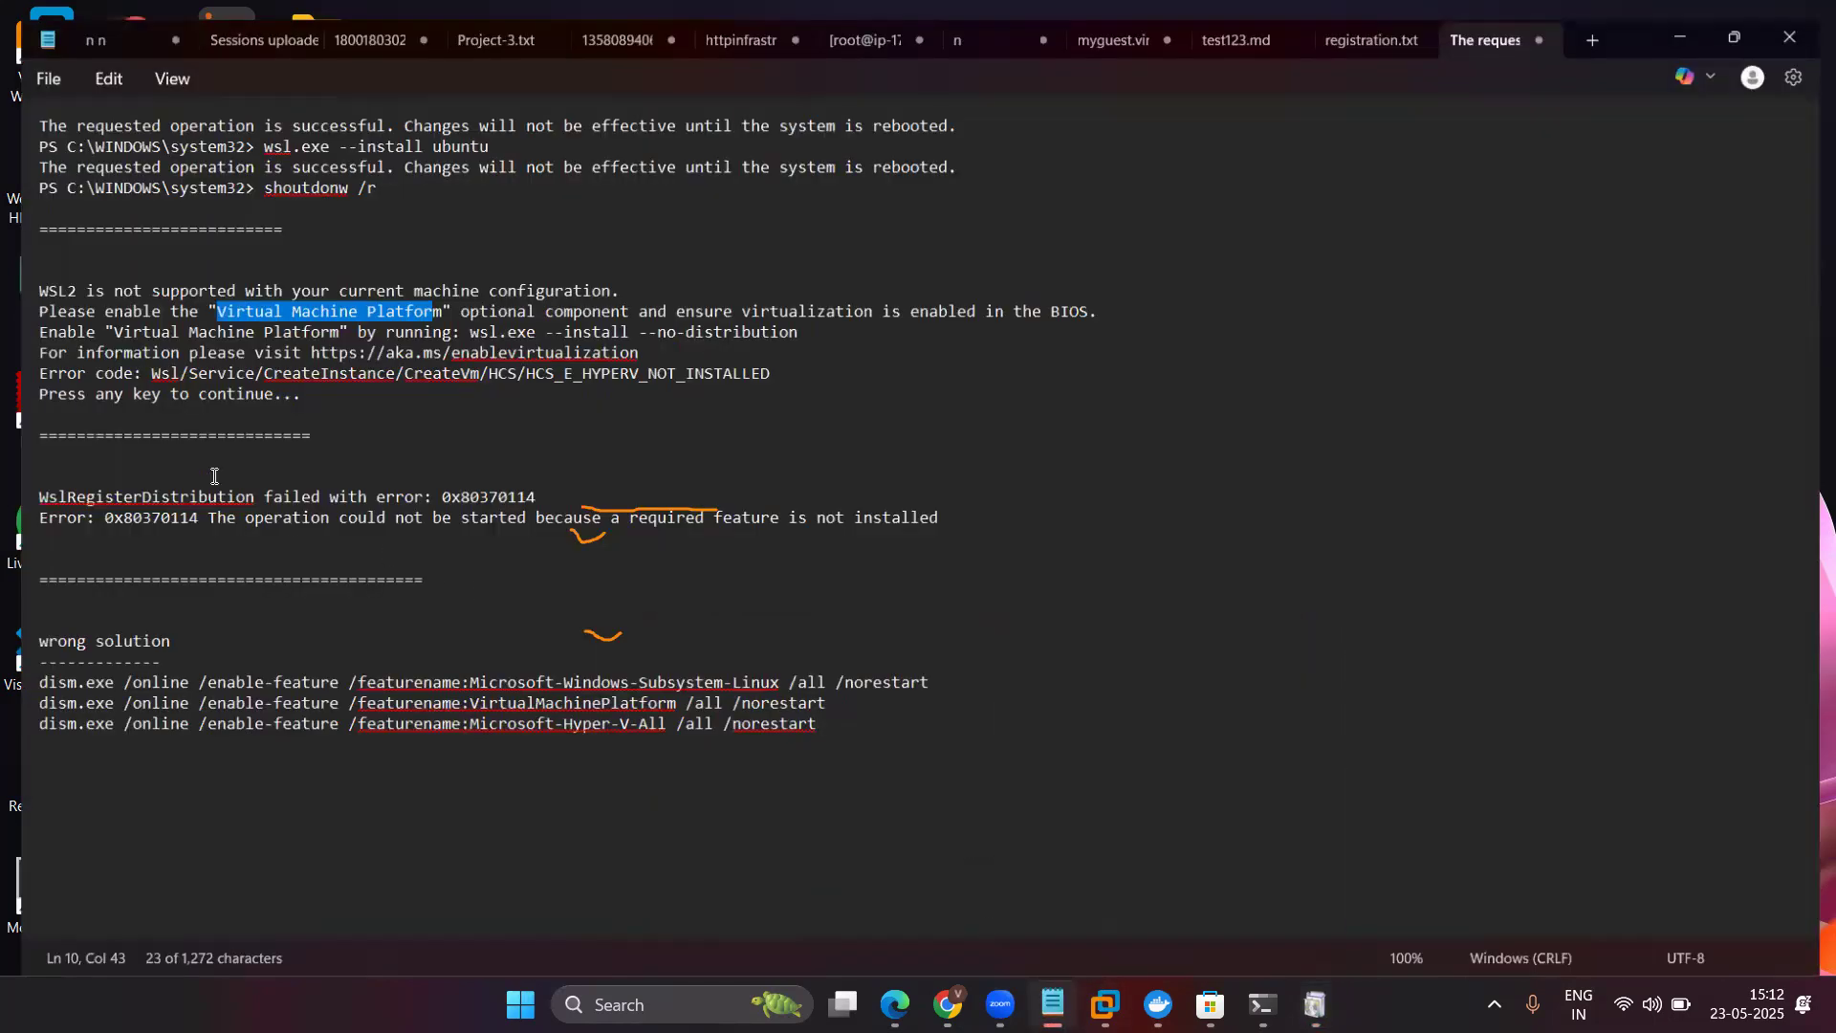
Highlight the three dism.exe commands under "wrong solution" in the Notepad text and minimize the note.
left_click(814, 717)
left_click_drag(814, 718, 56, 676)
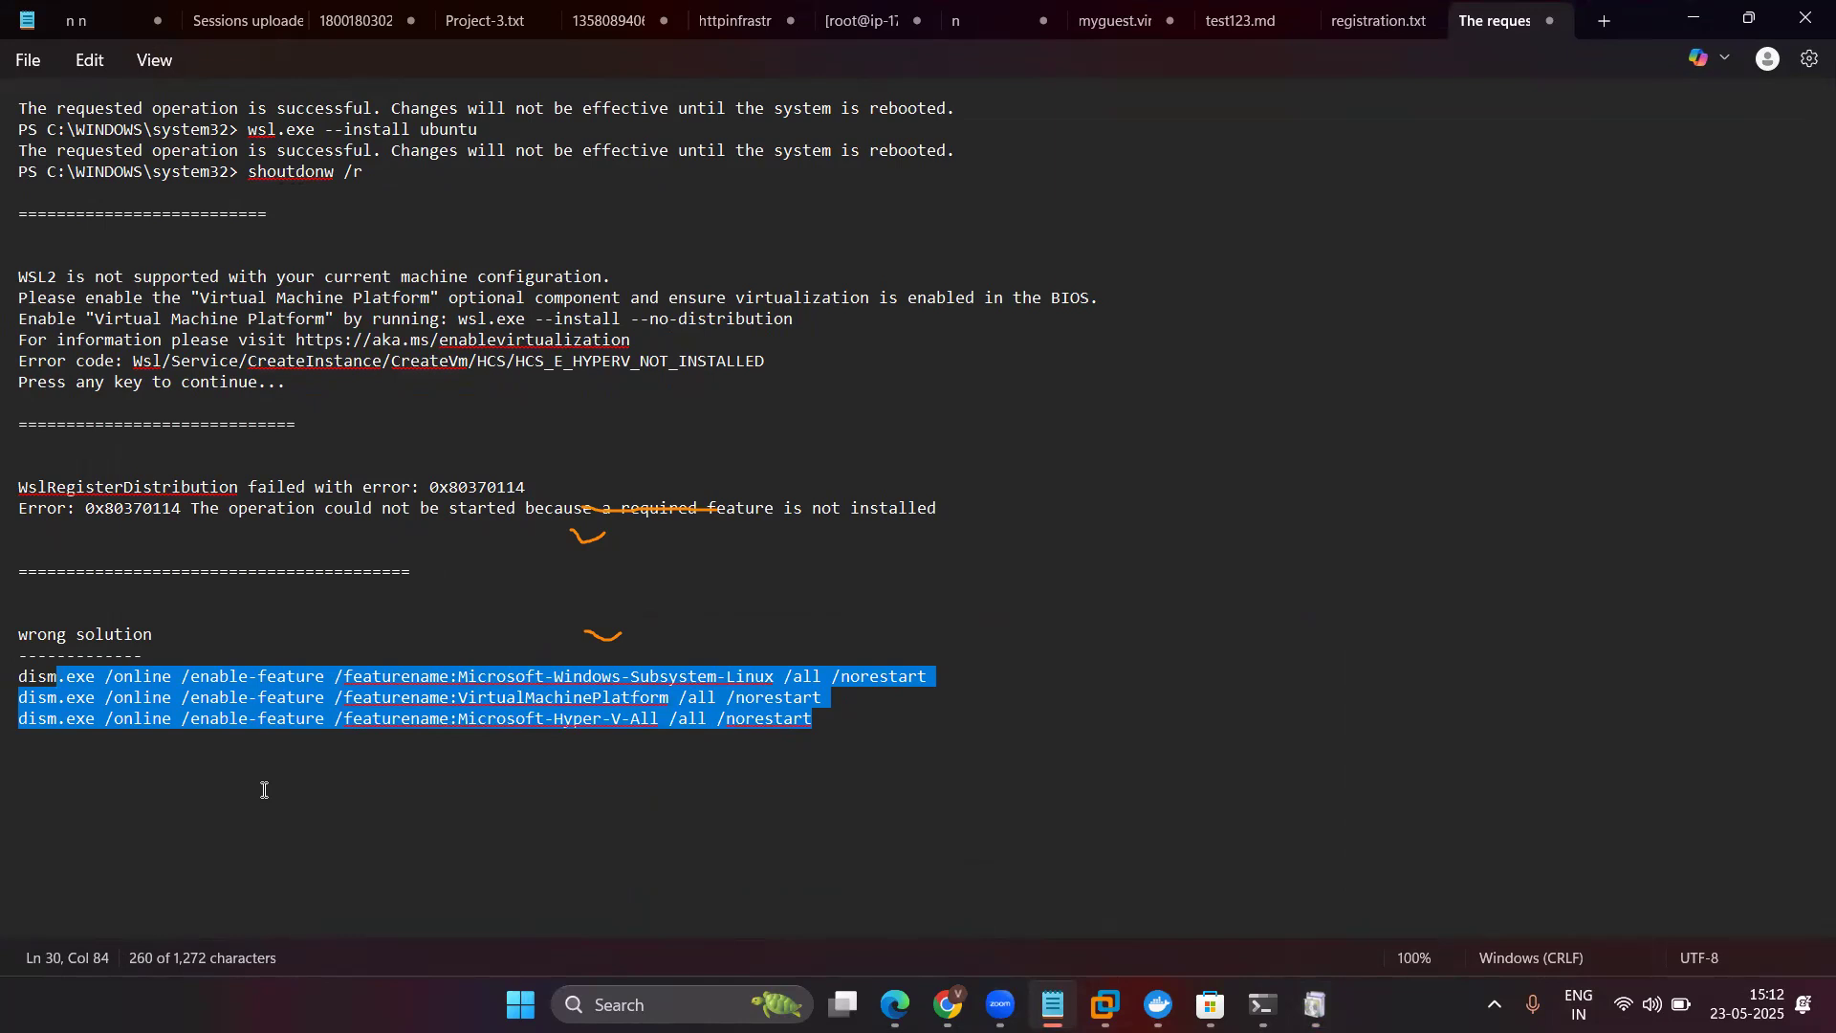
left_click(1691, 17)
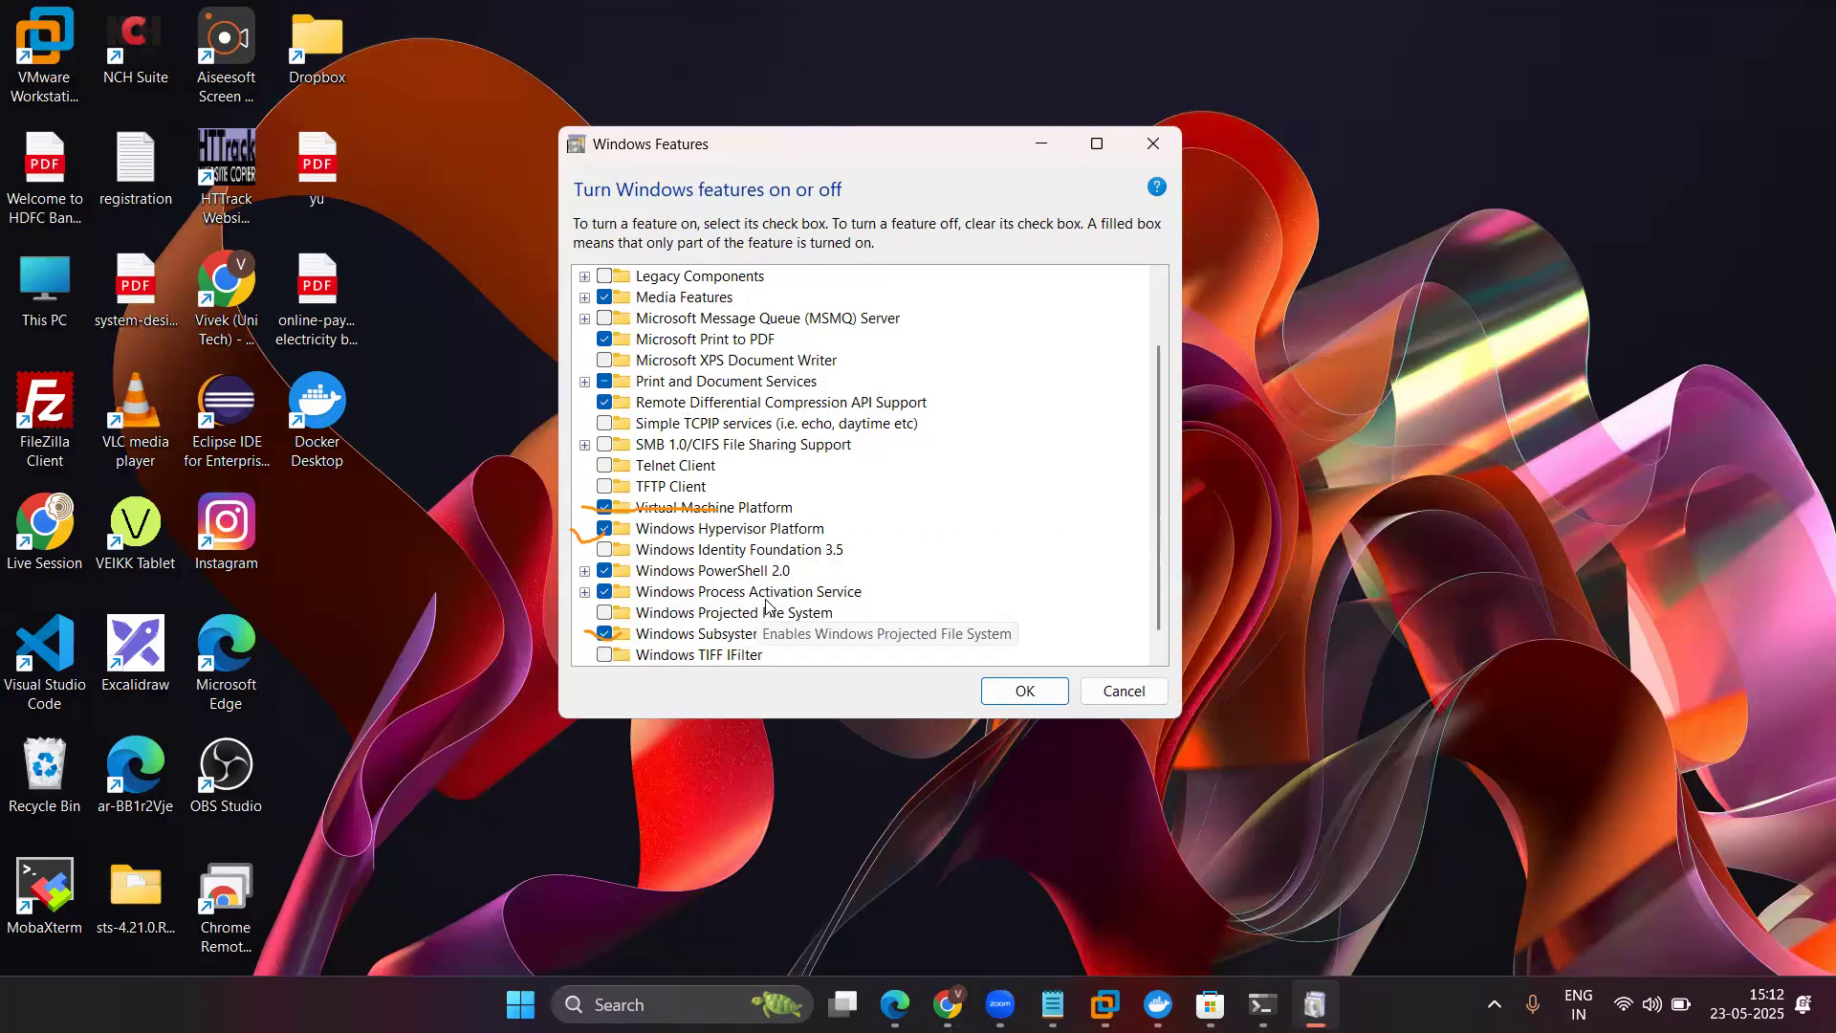
Accept the Windows Features selection and clear the drawn annotations from the screen.
left_click(1037, 690)
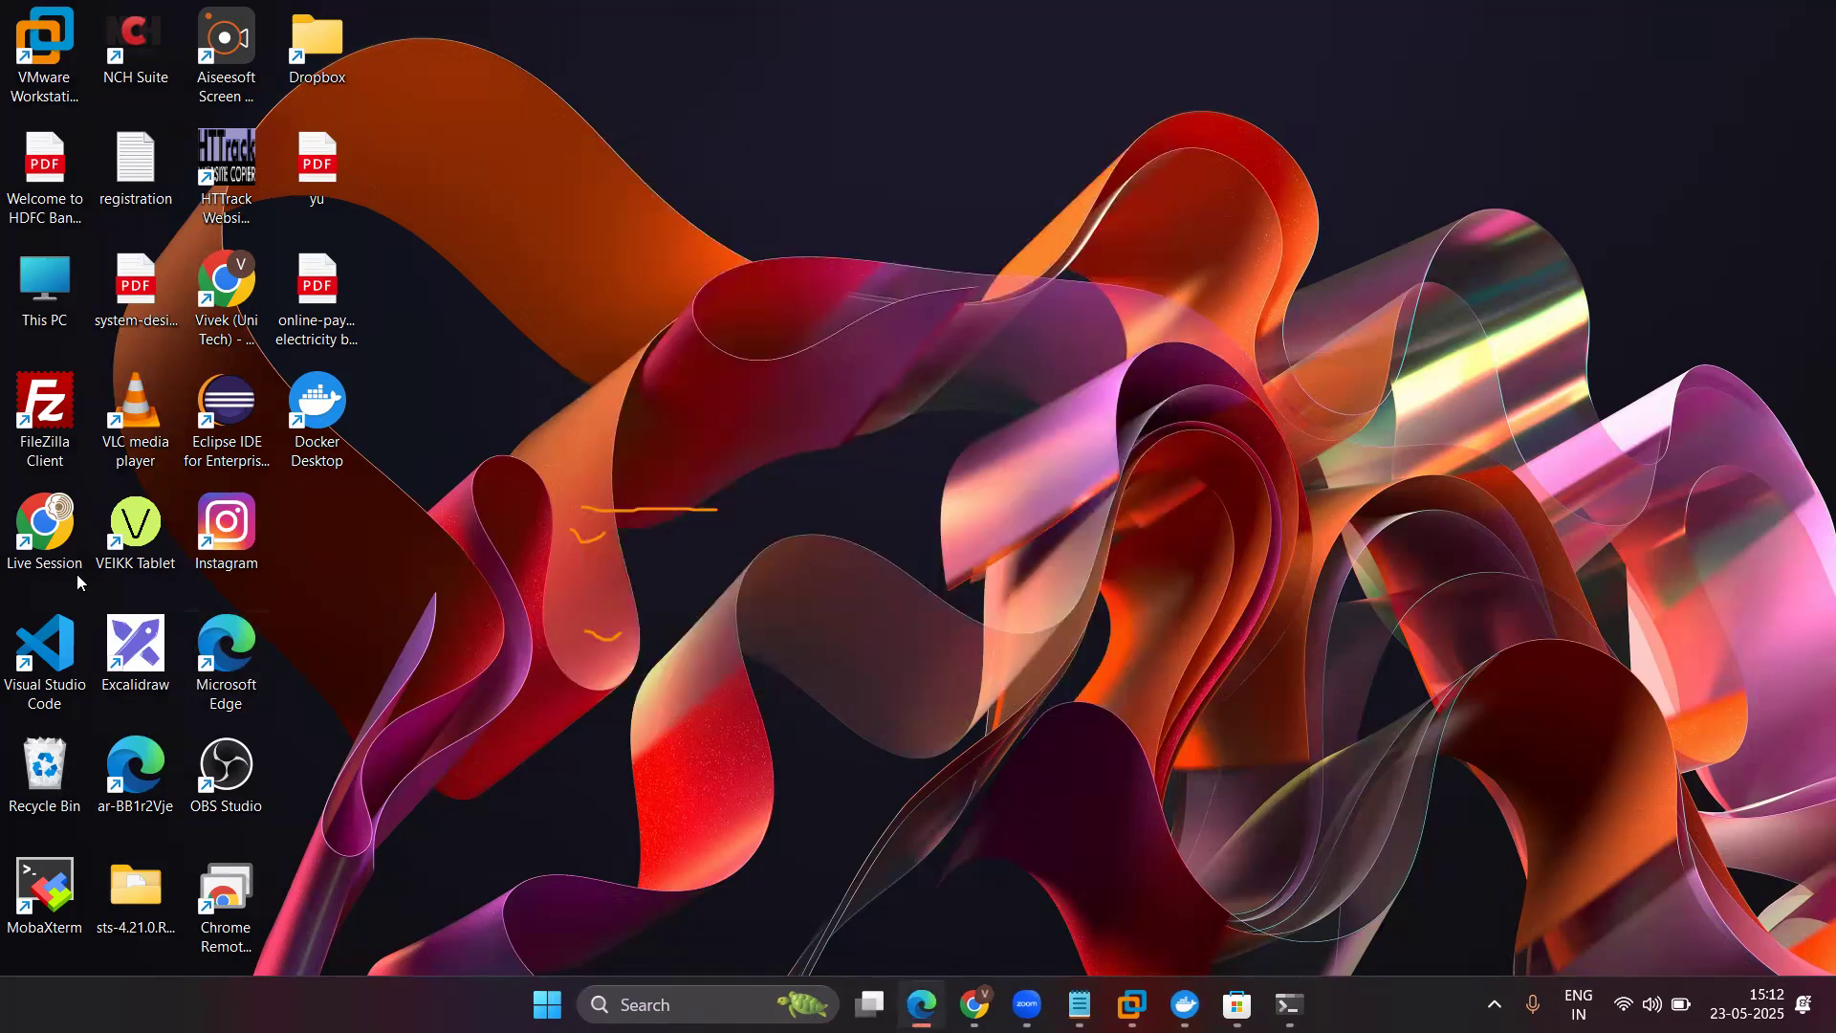
left_click(623, 656)
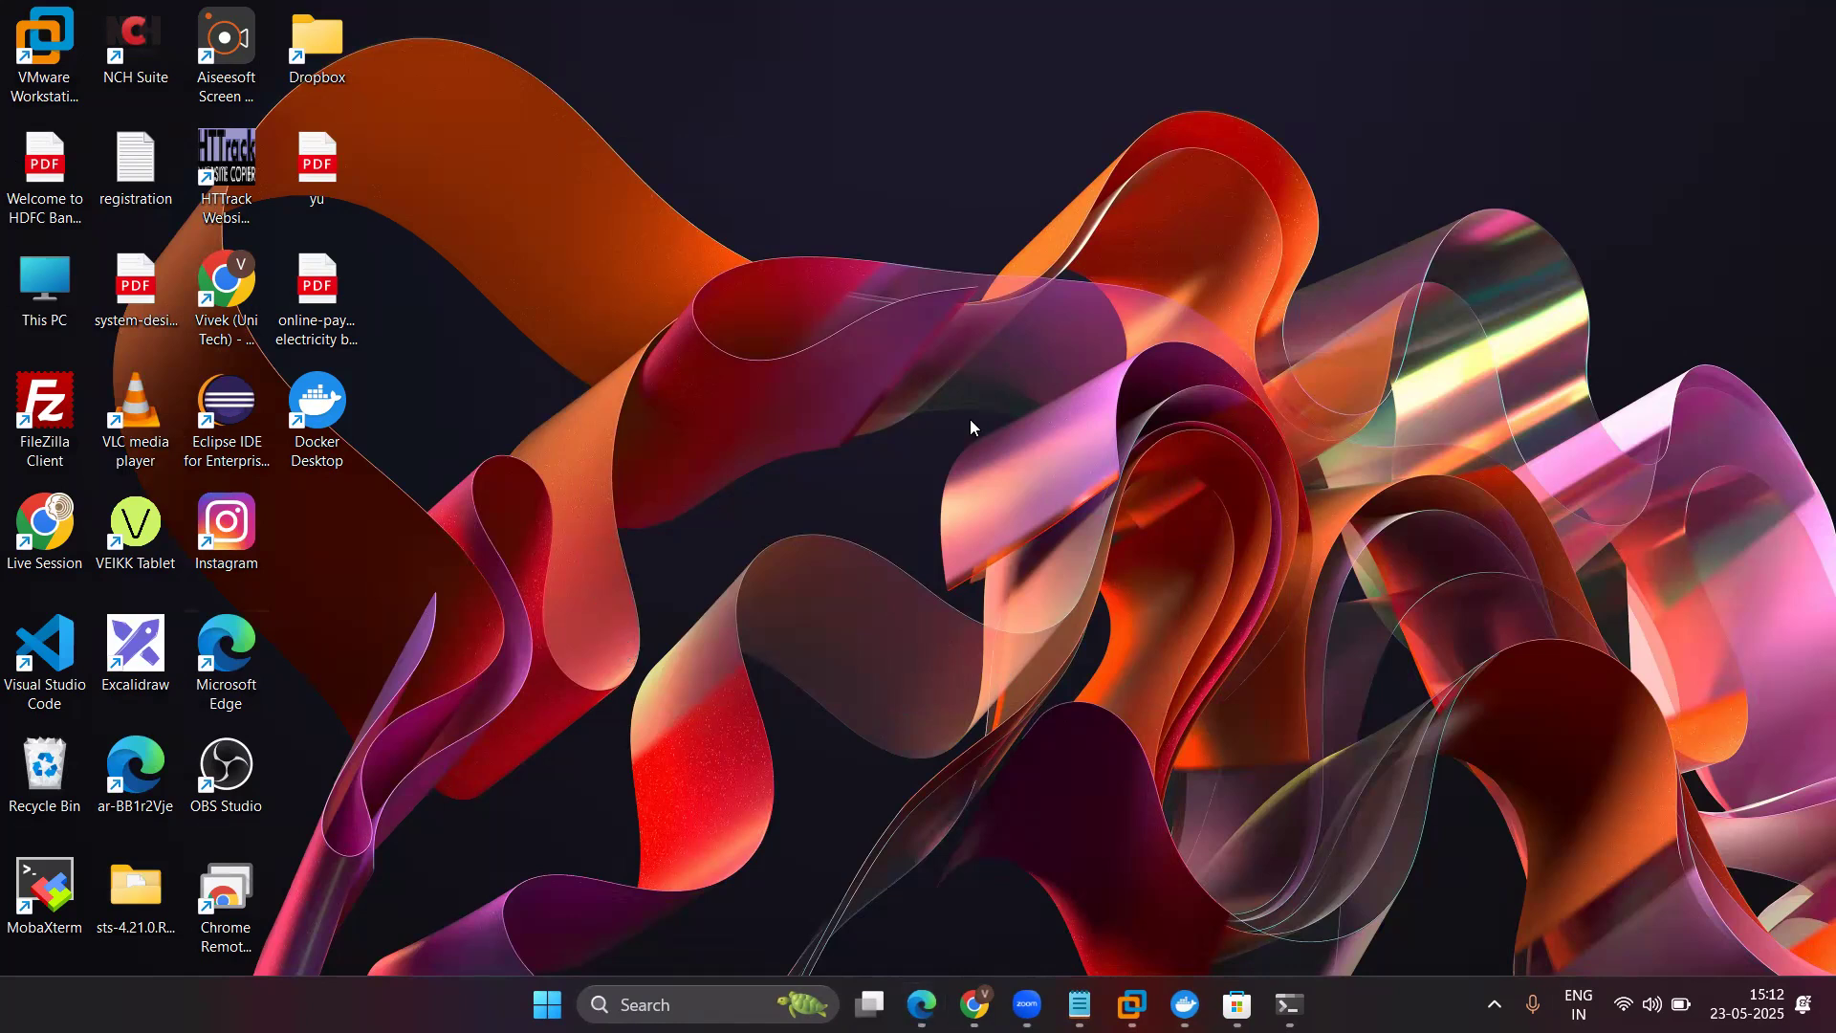
Bring up Docker Desktop, switch to the Redhat-9.5 machine in VMware Workstation, and leave its Activities overview.
left_click(1185, 1004)
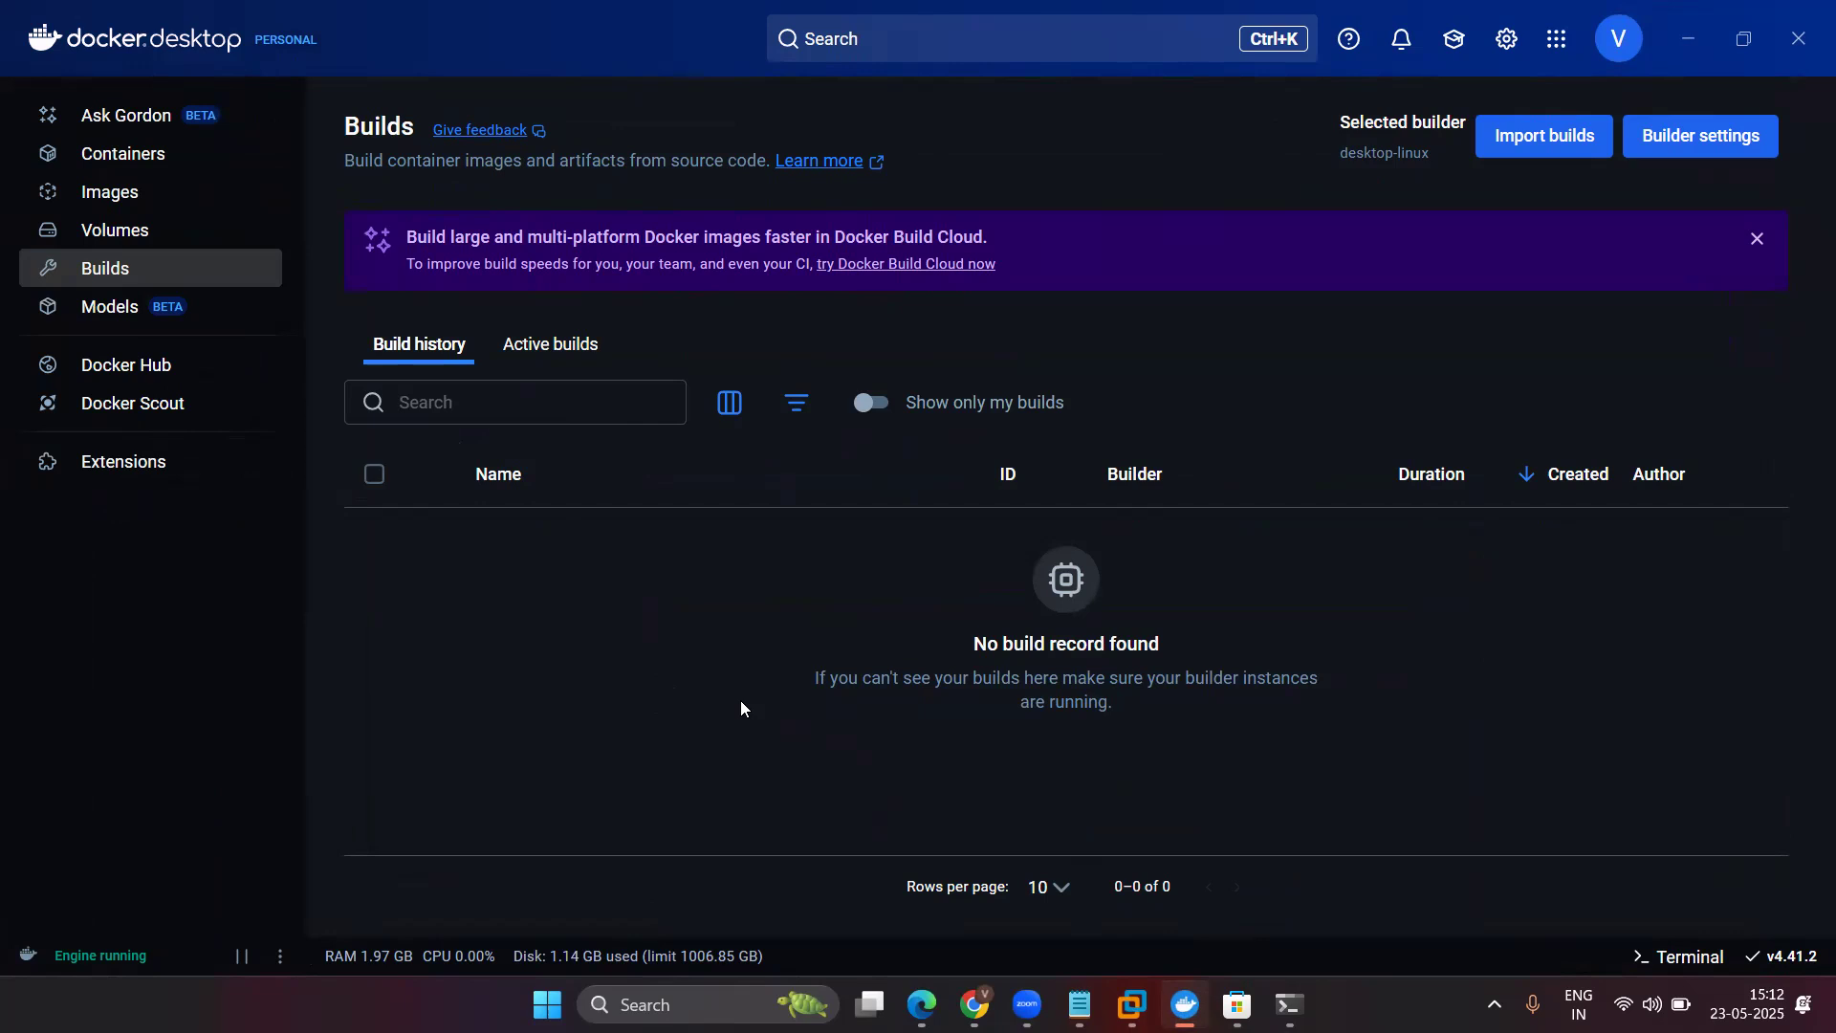
left_click(1132, 1004)
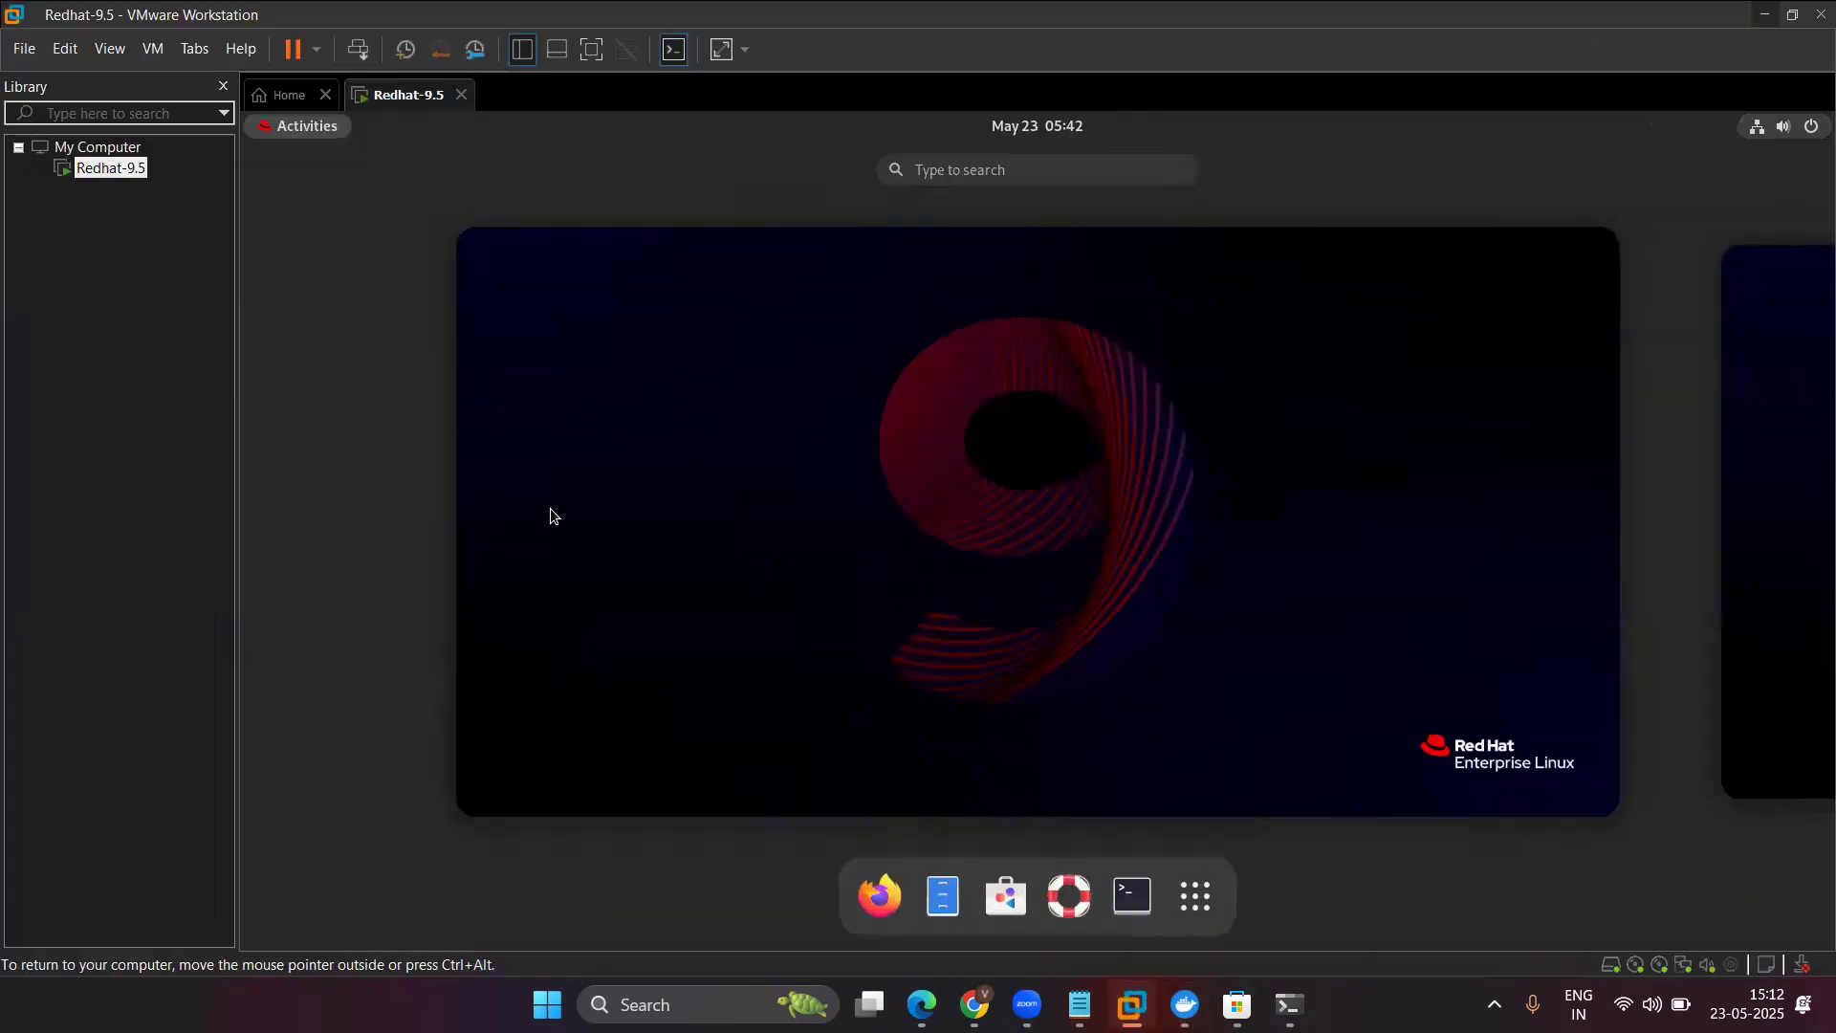
left_click(313, 130)
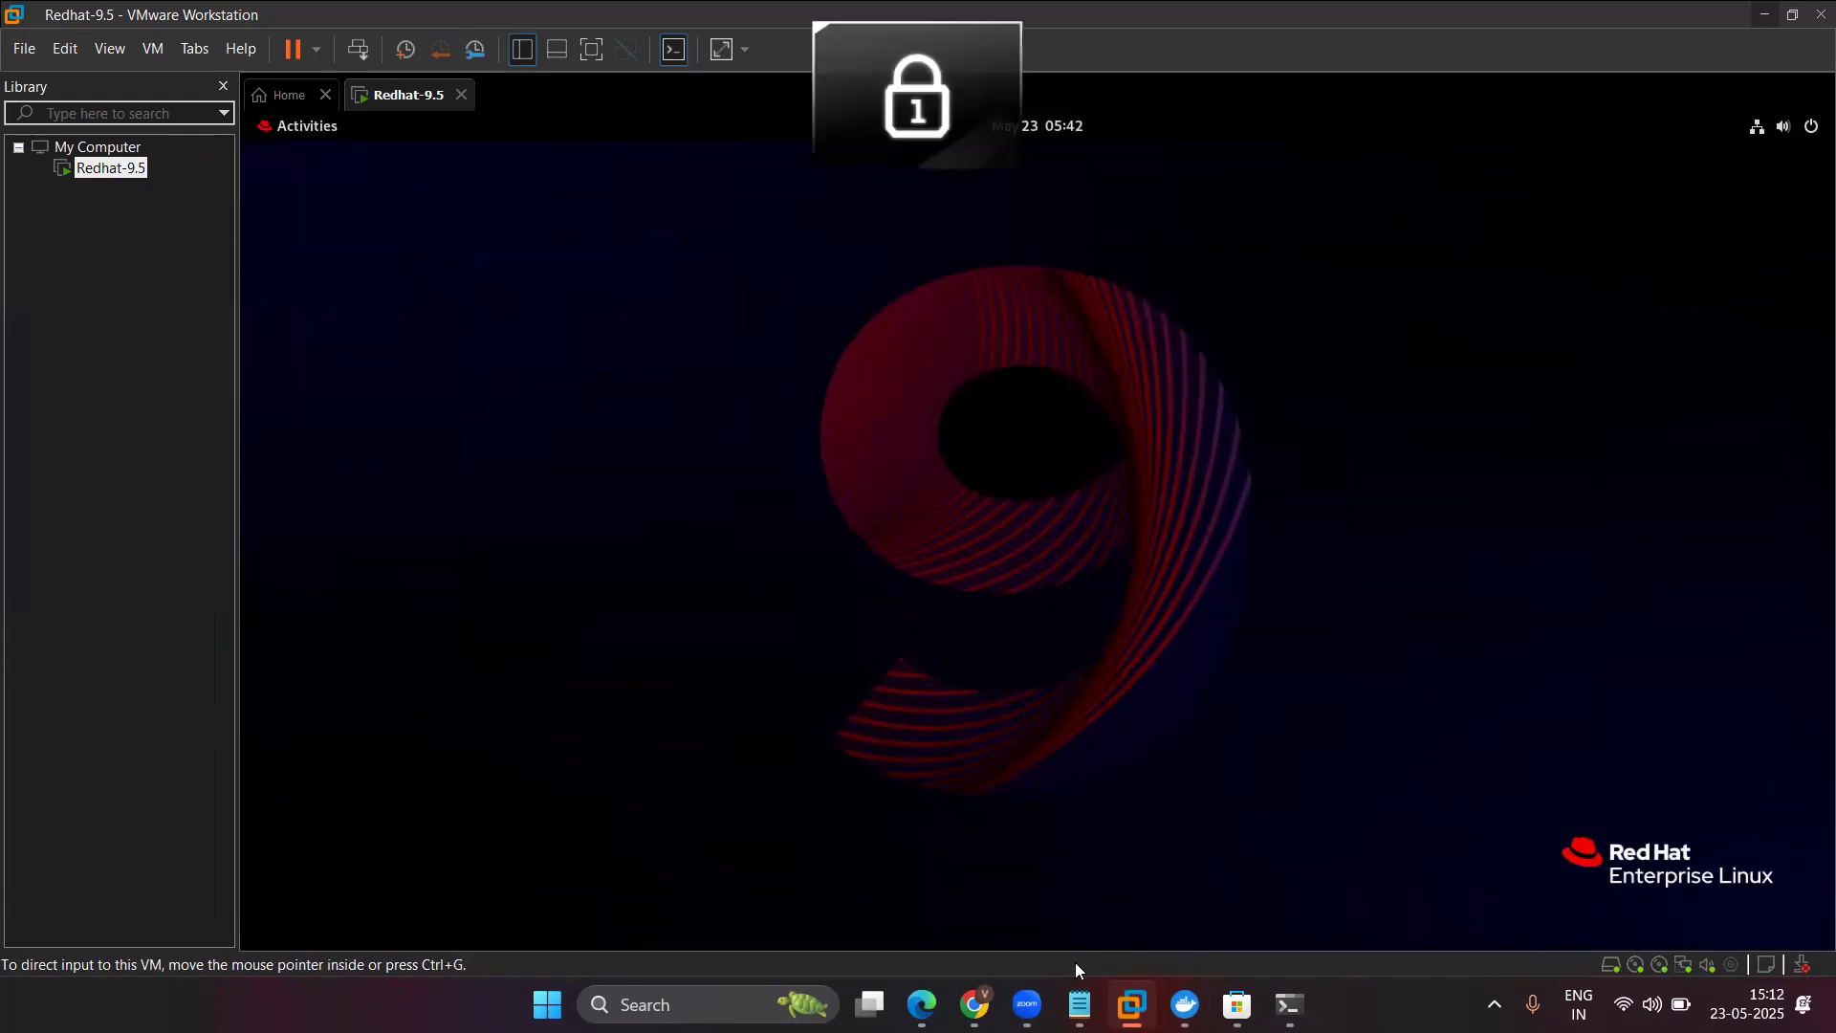
Switch to Chrome, show the Videos page of the bookmarked ITSP YouTube channel in a new tab, and minimize the browser.
left_click(975, 1005)
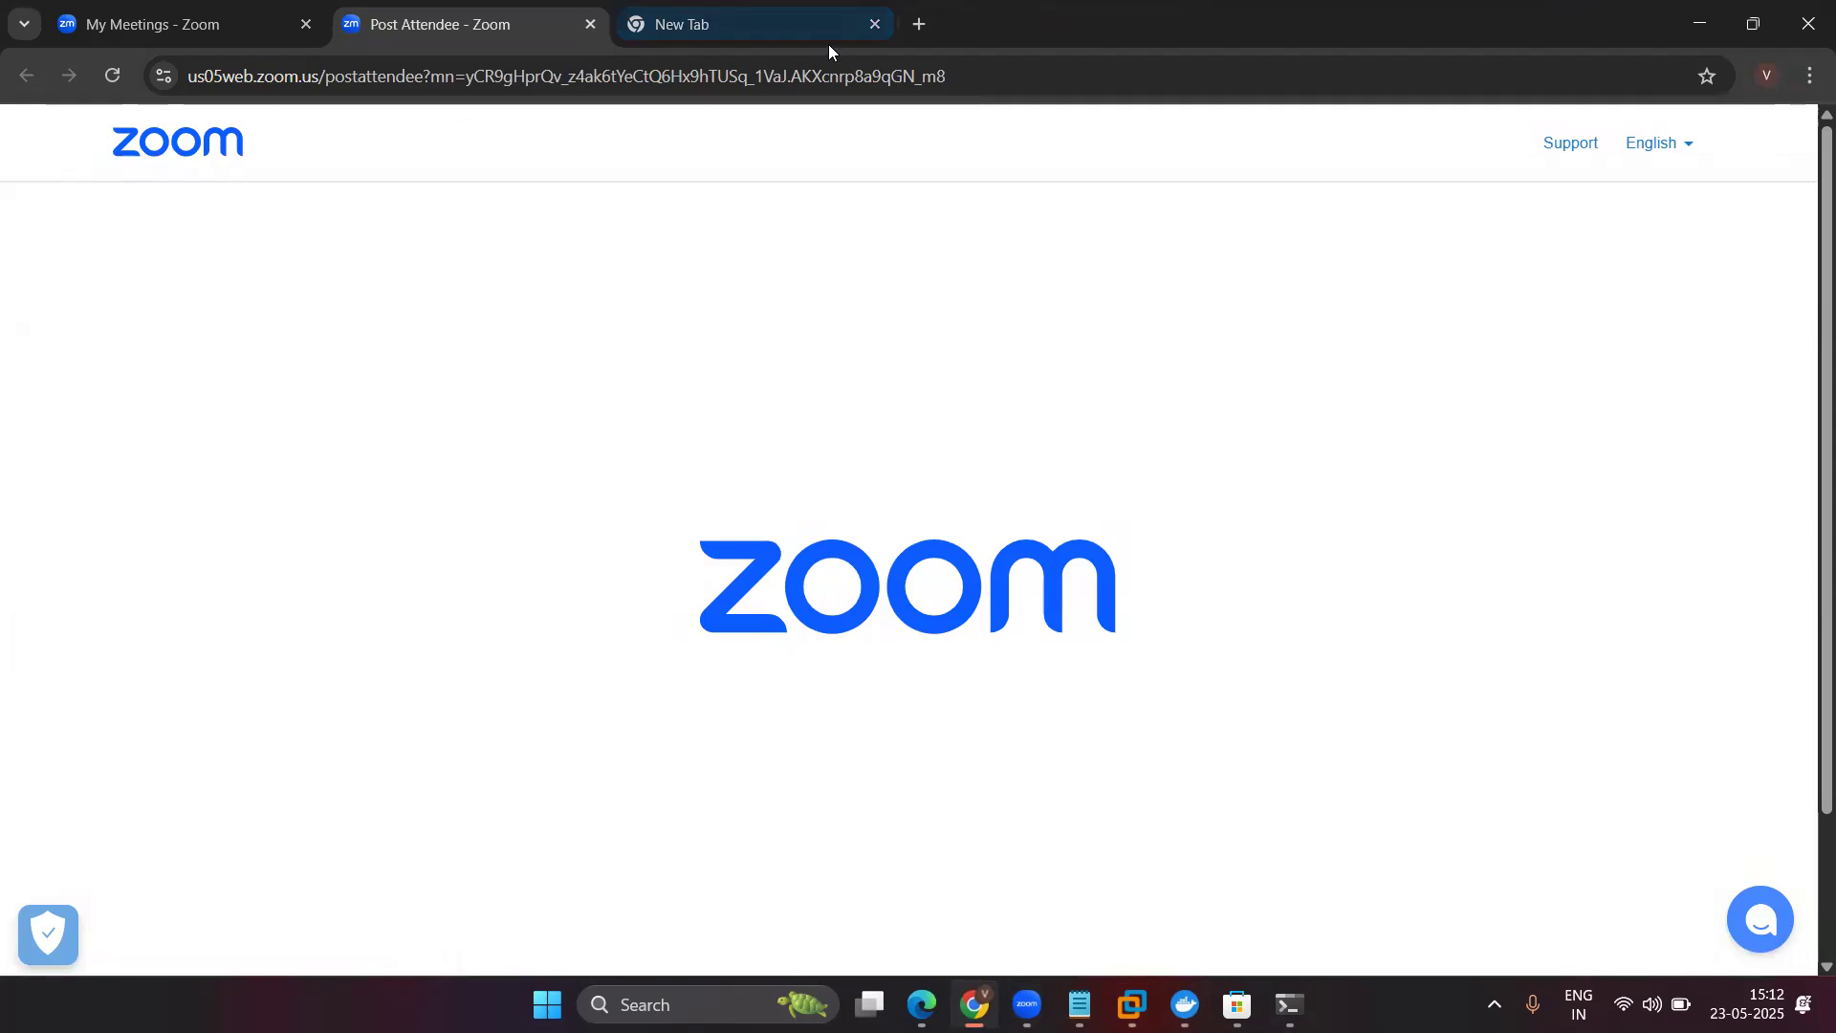
left_click(916, 25)
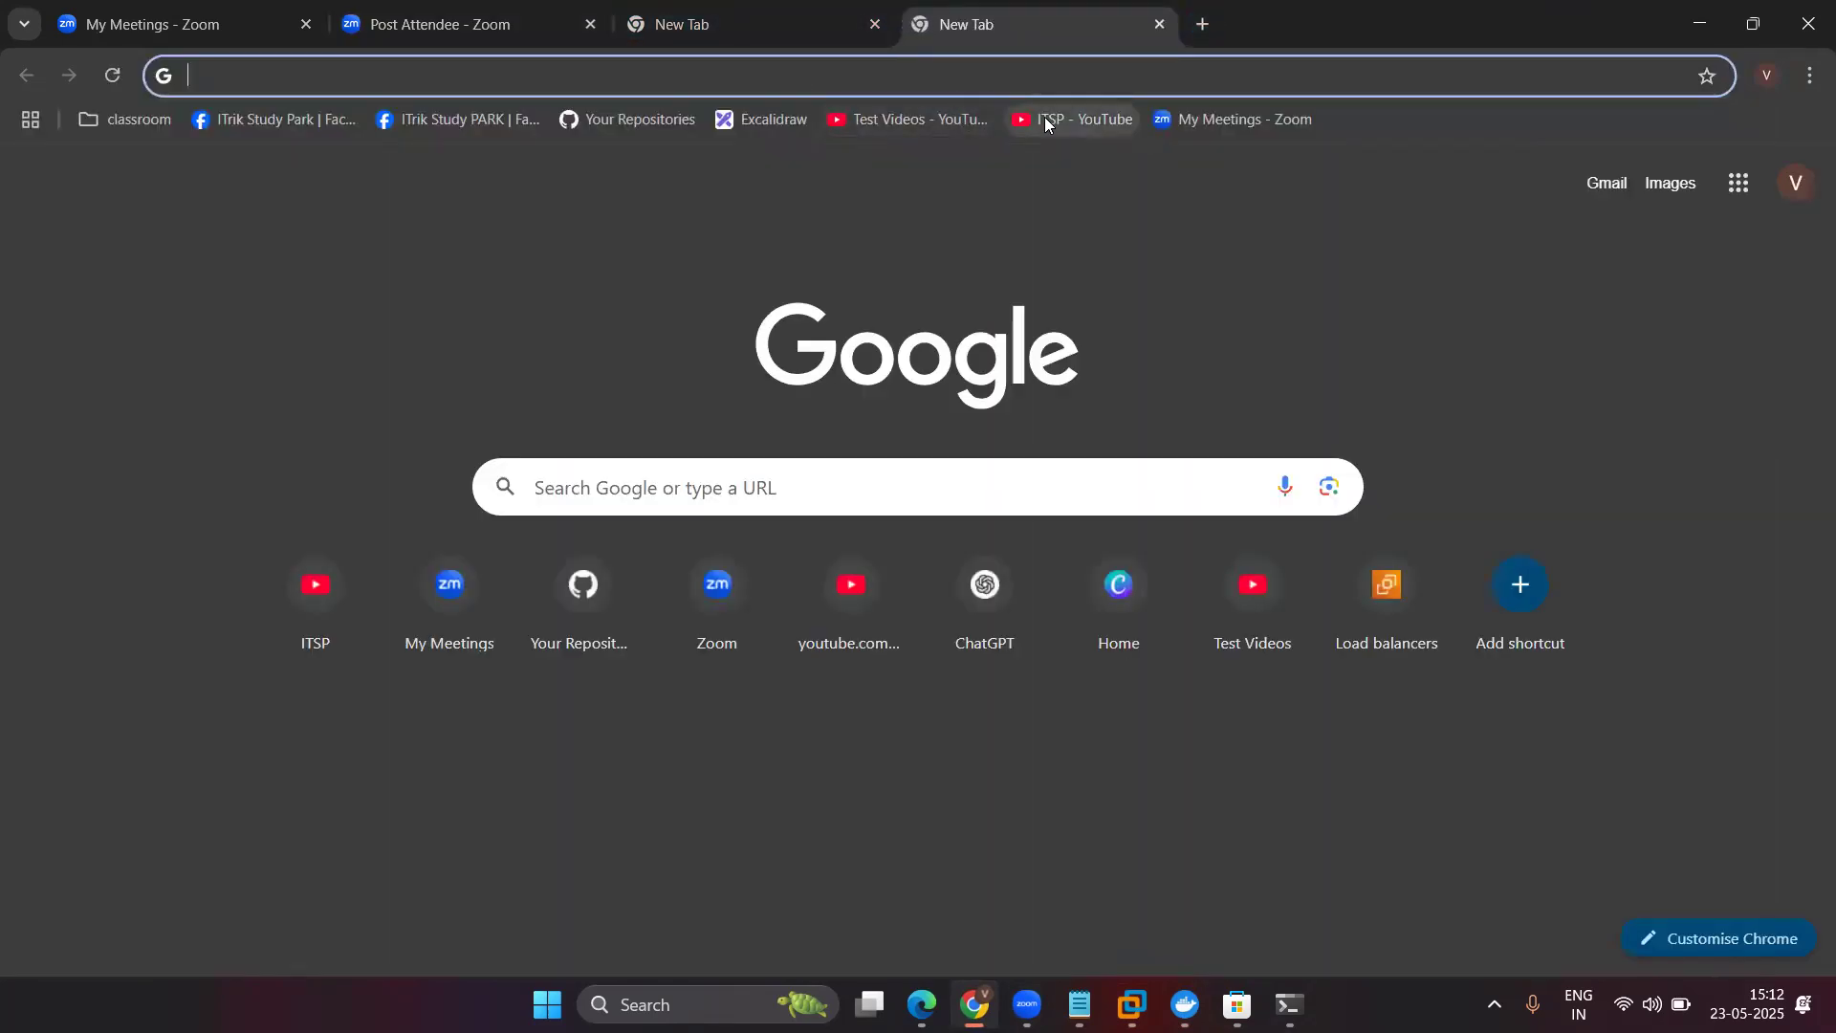
left_click(1073, 123)
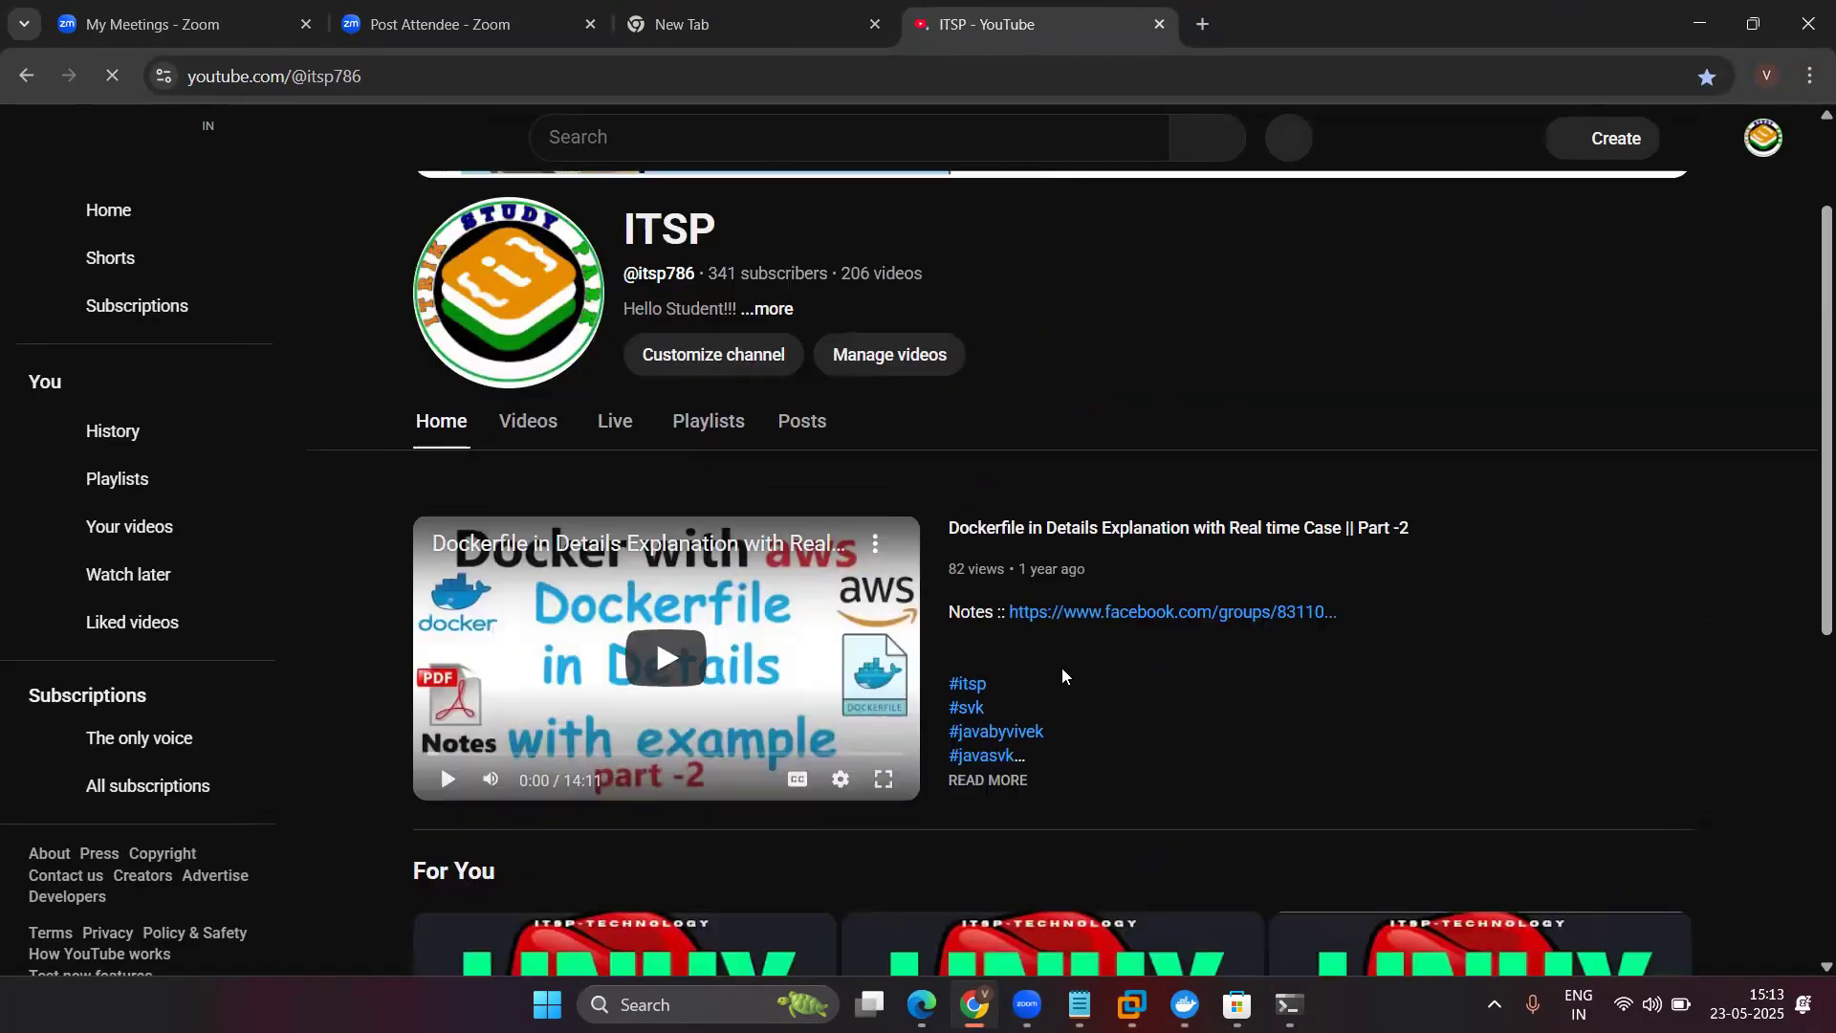
left_click(517, 507)
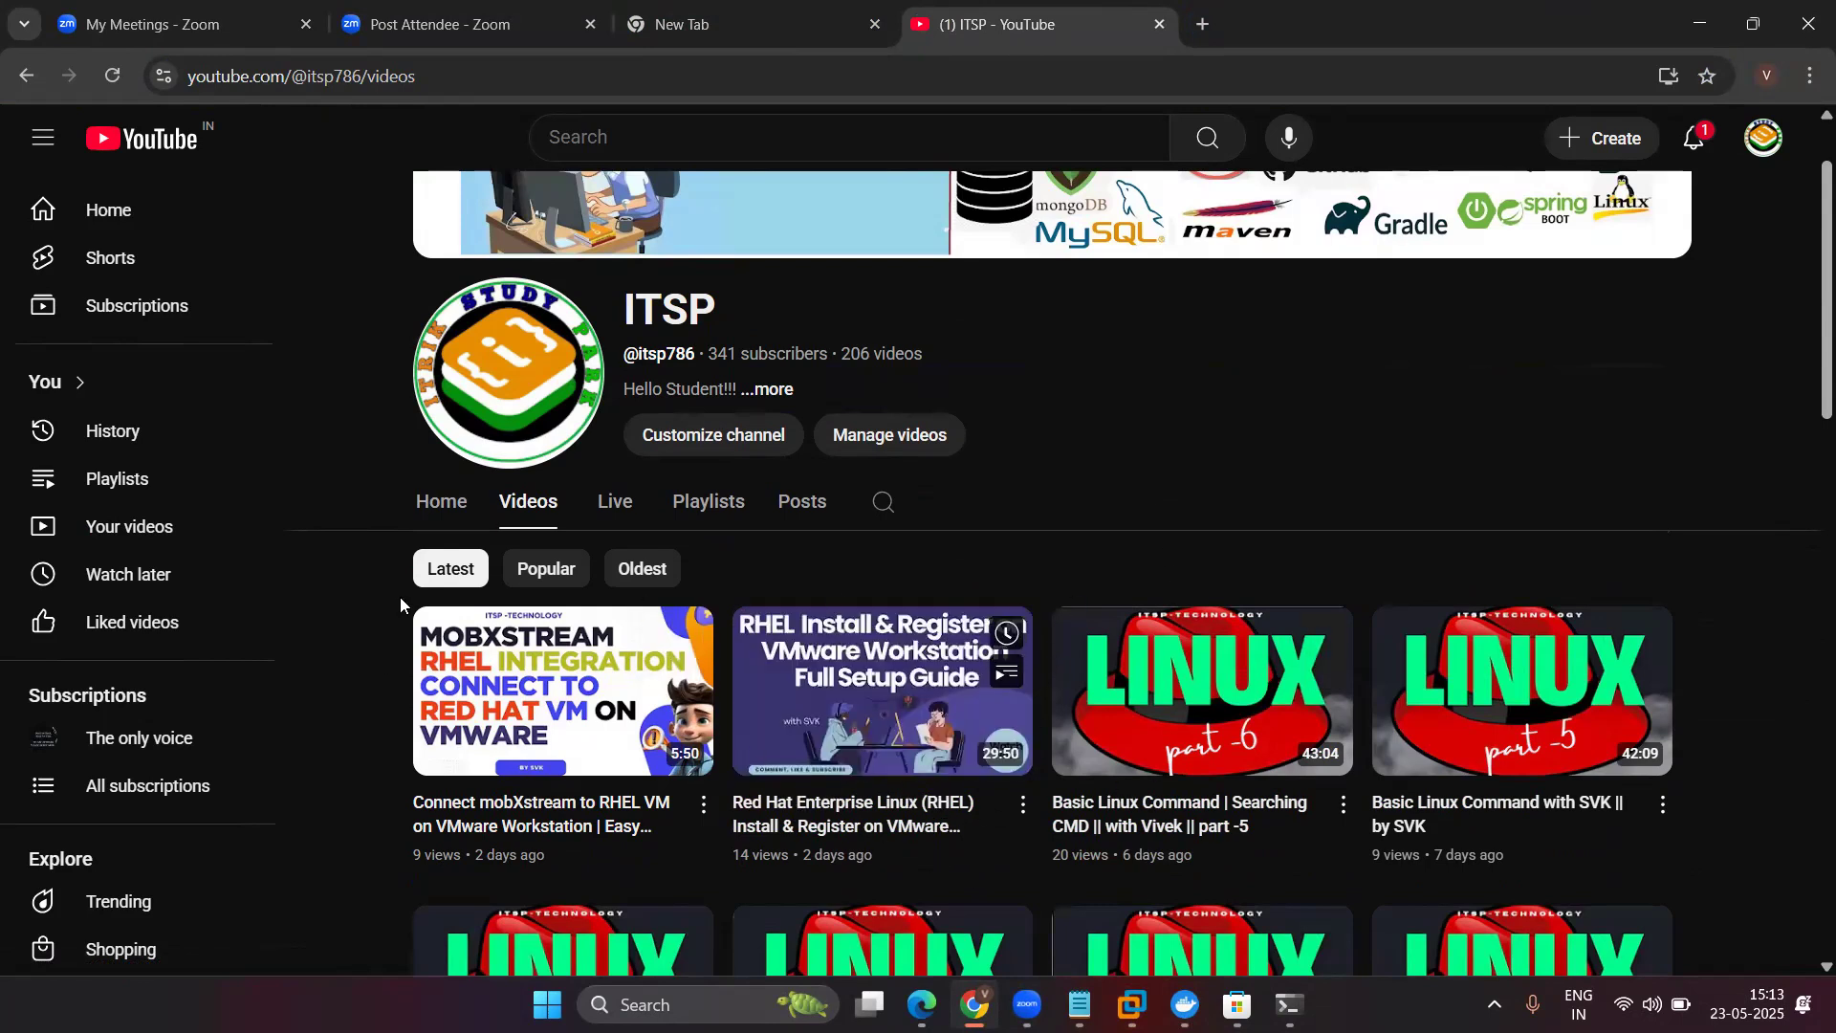
mouse_move(908, 766)
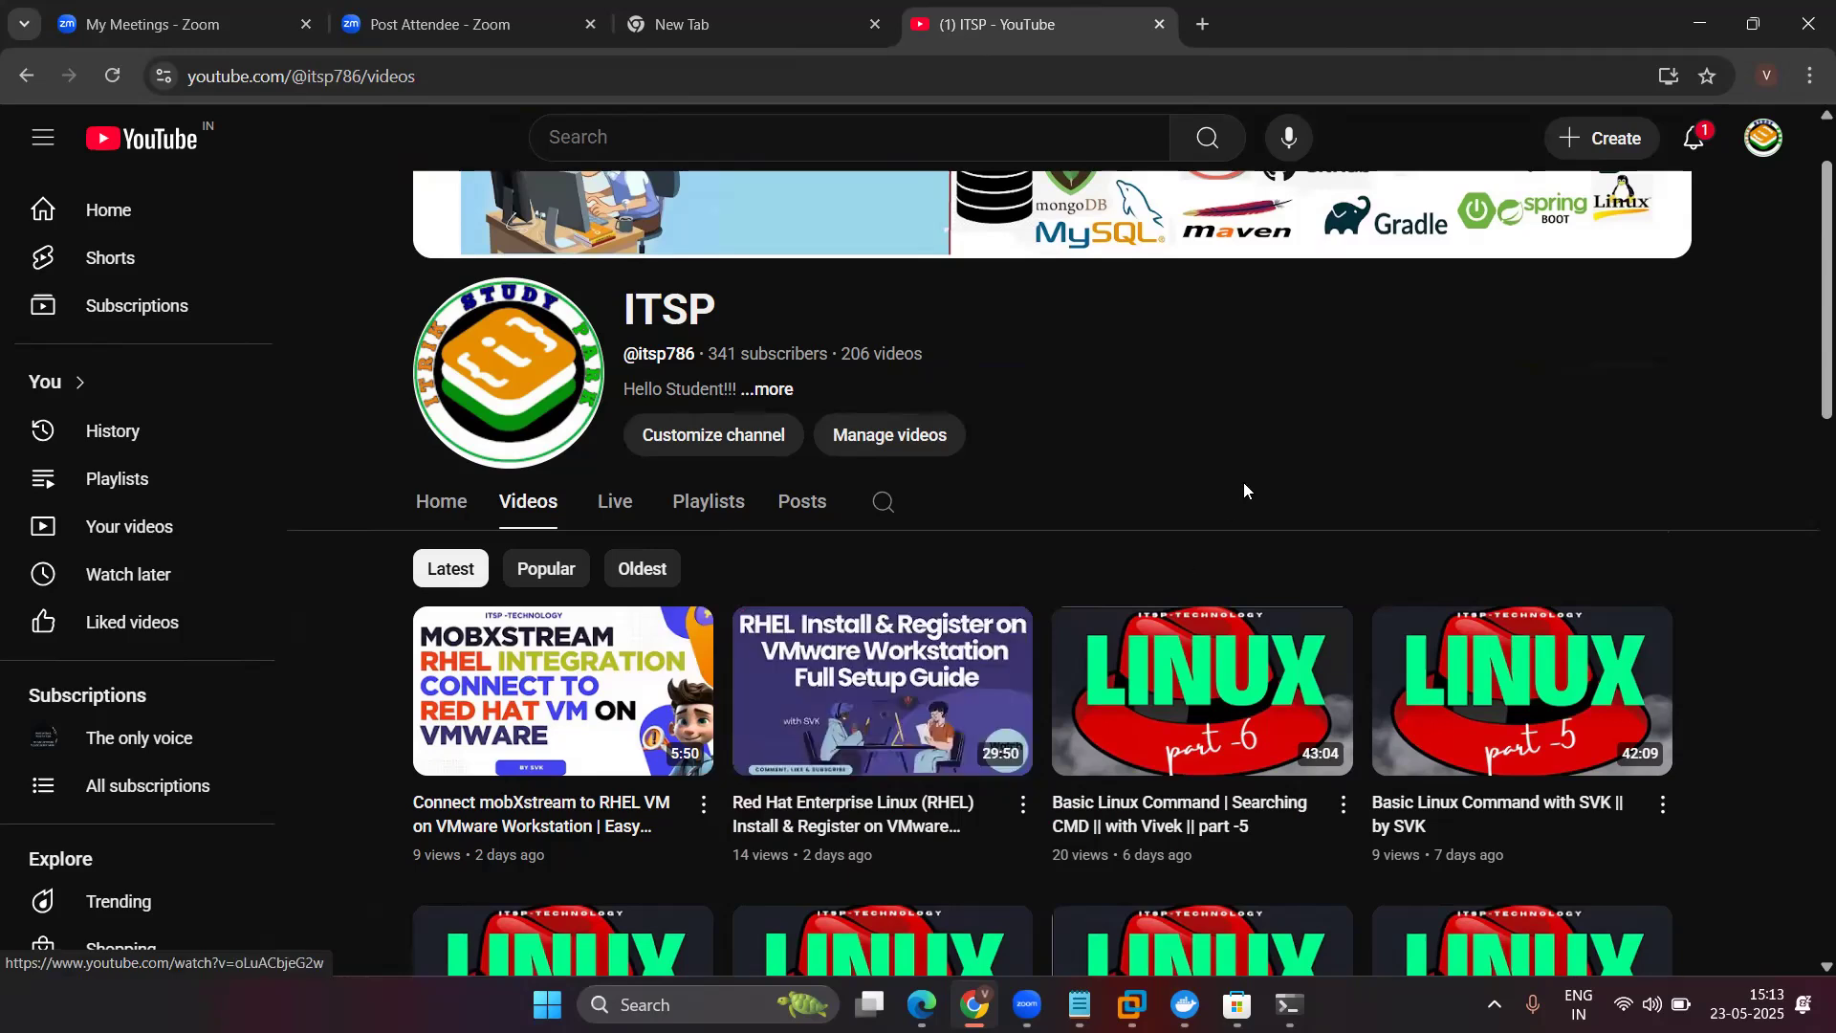
scroll(1243, 482, "up", 2)
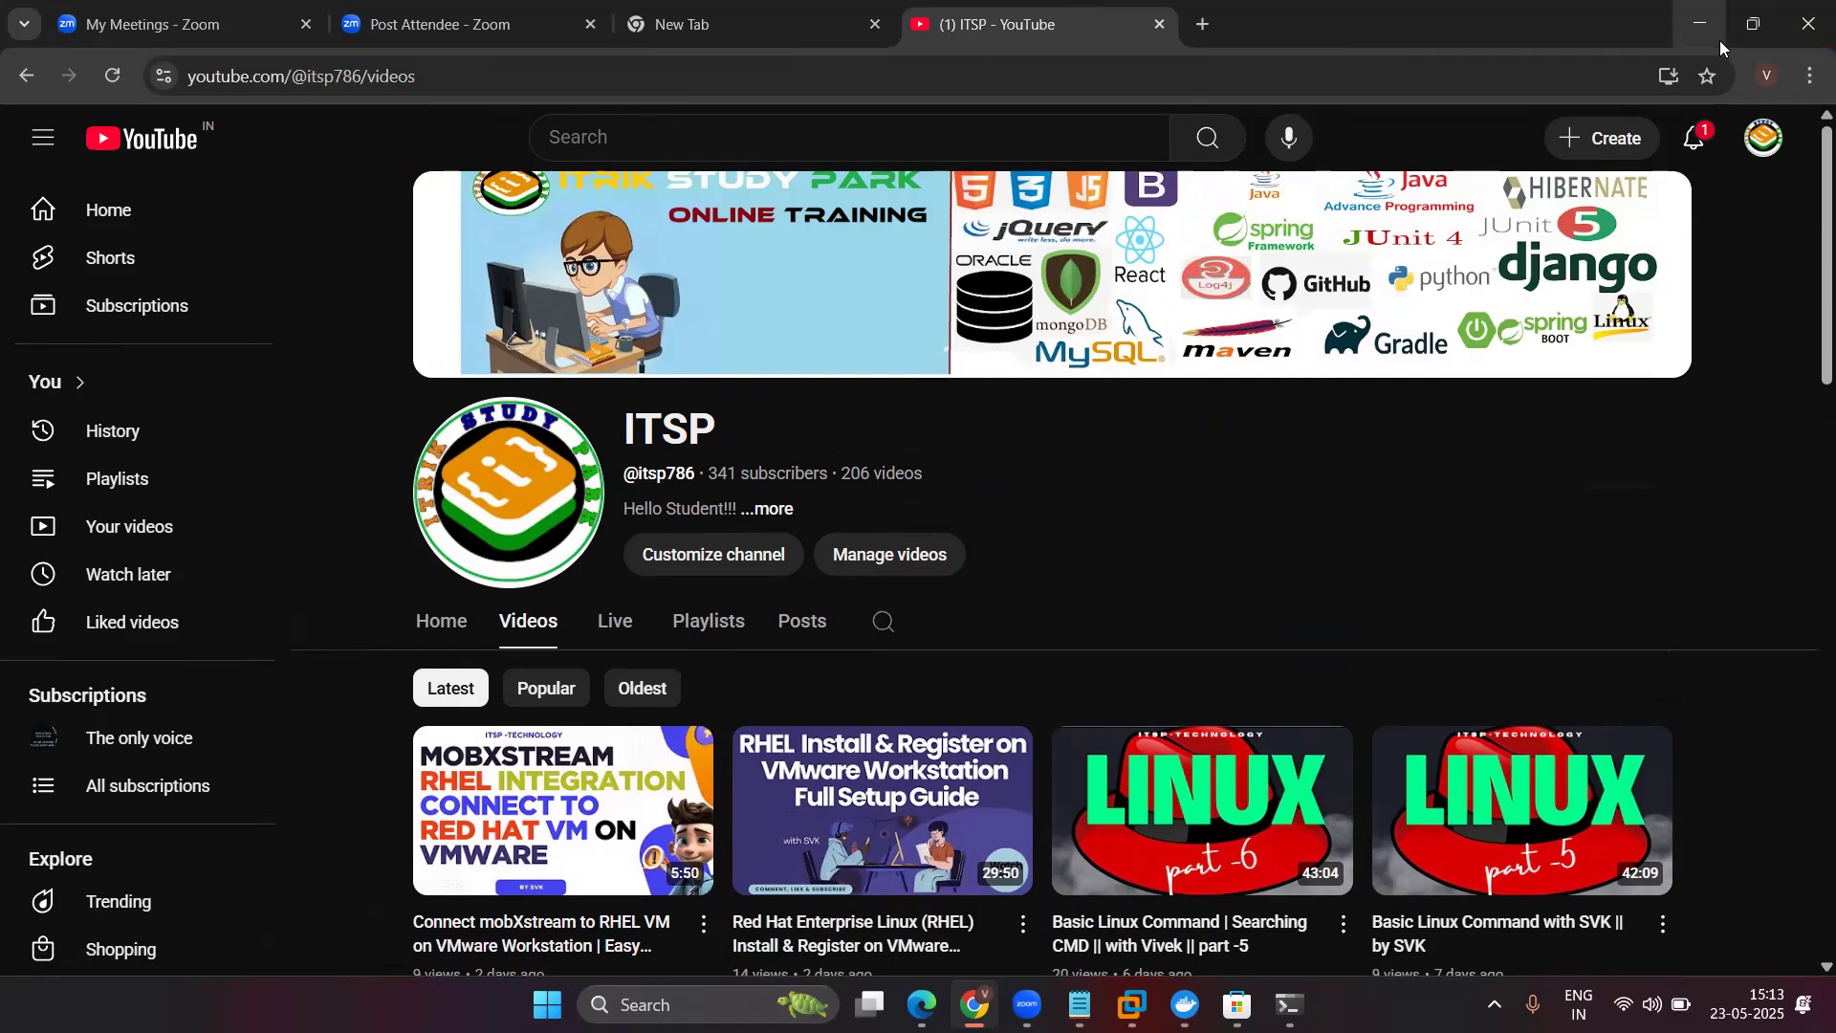
left_click(1710, 155)
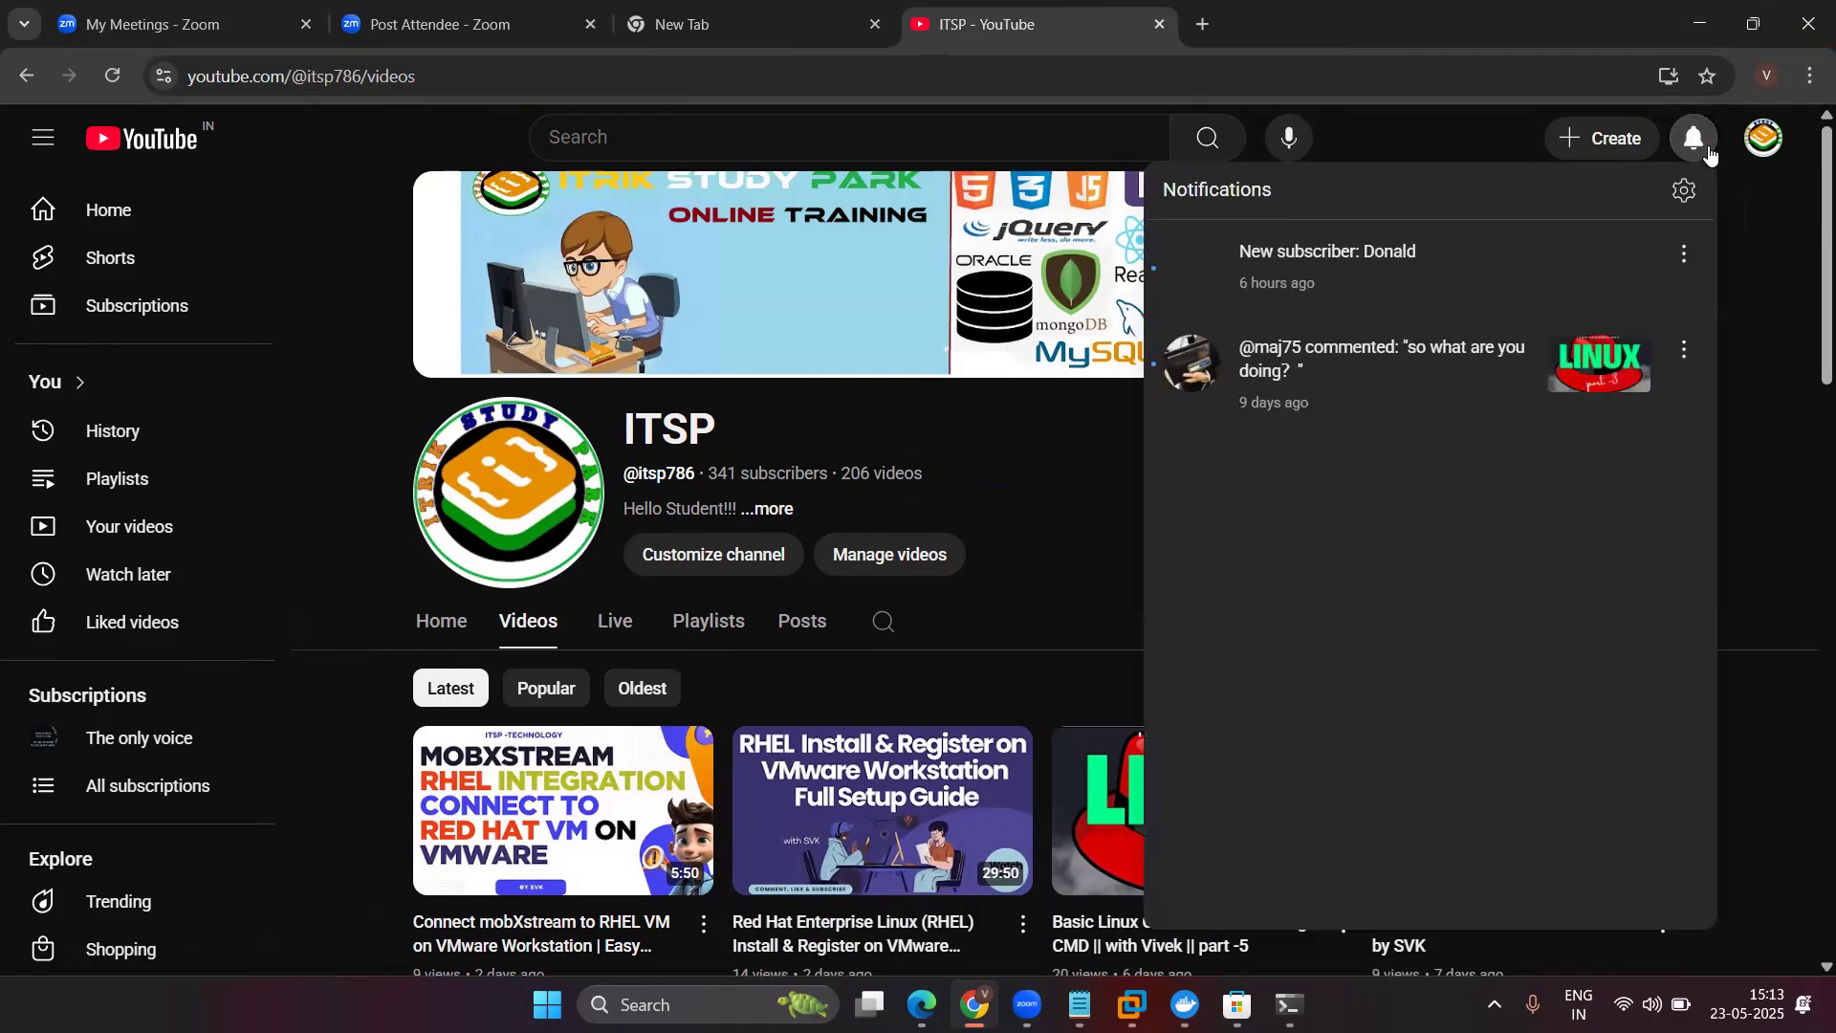
left_click(1707, 154)
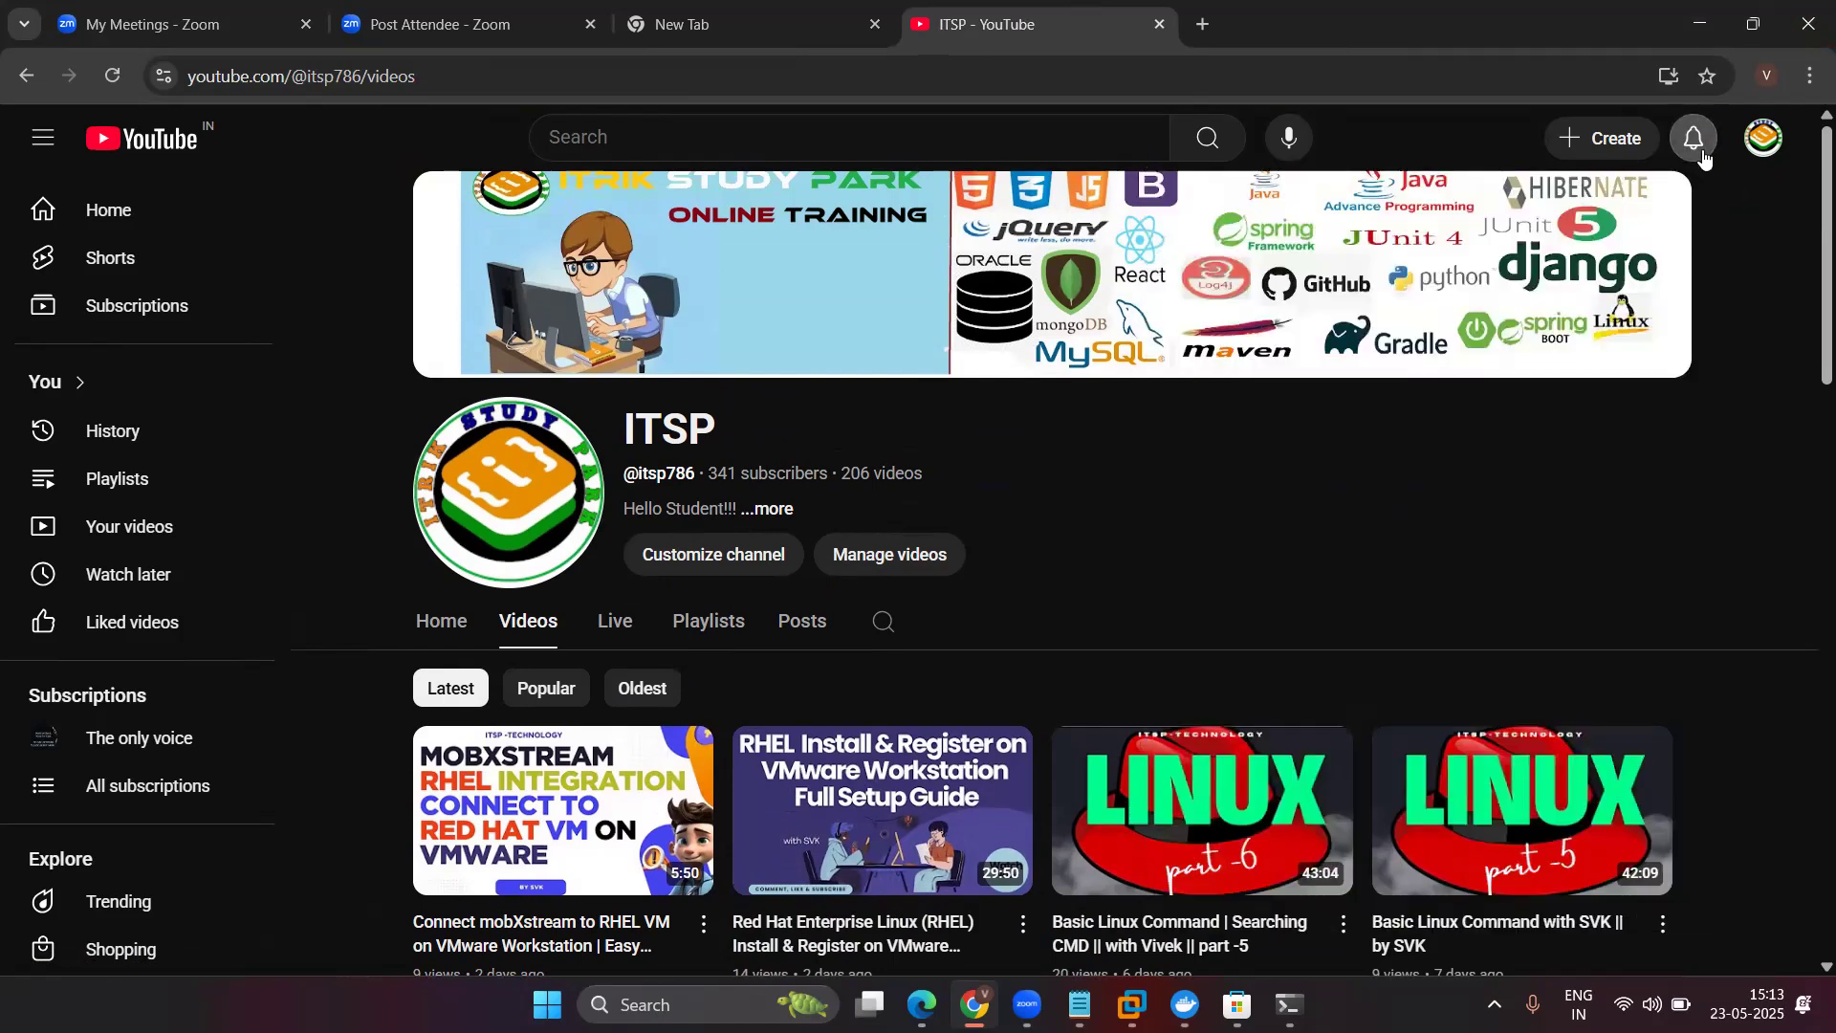
left_click(1700, 29)
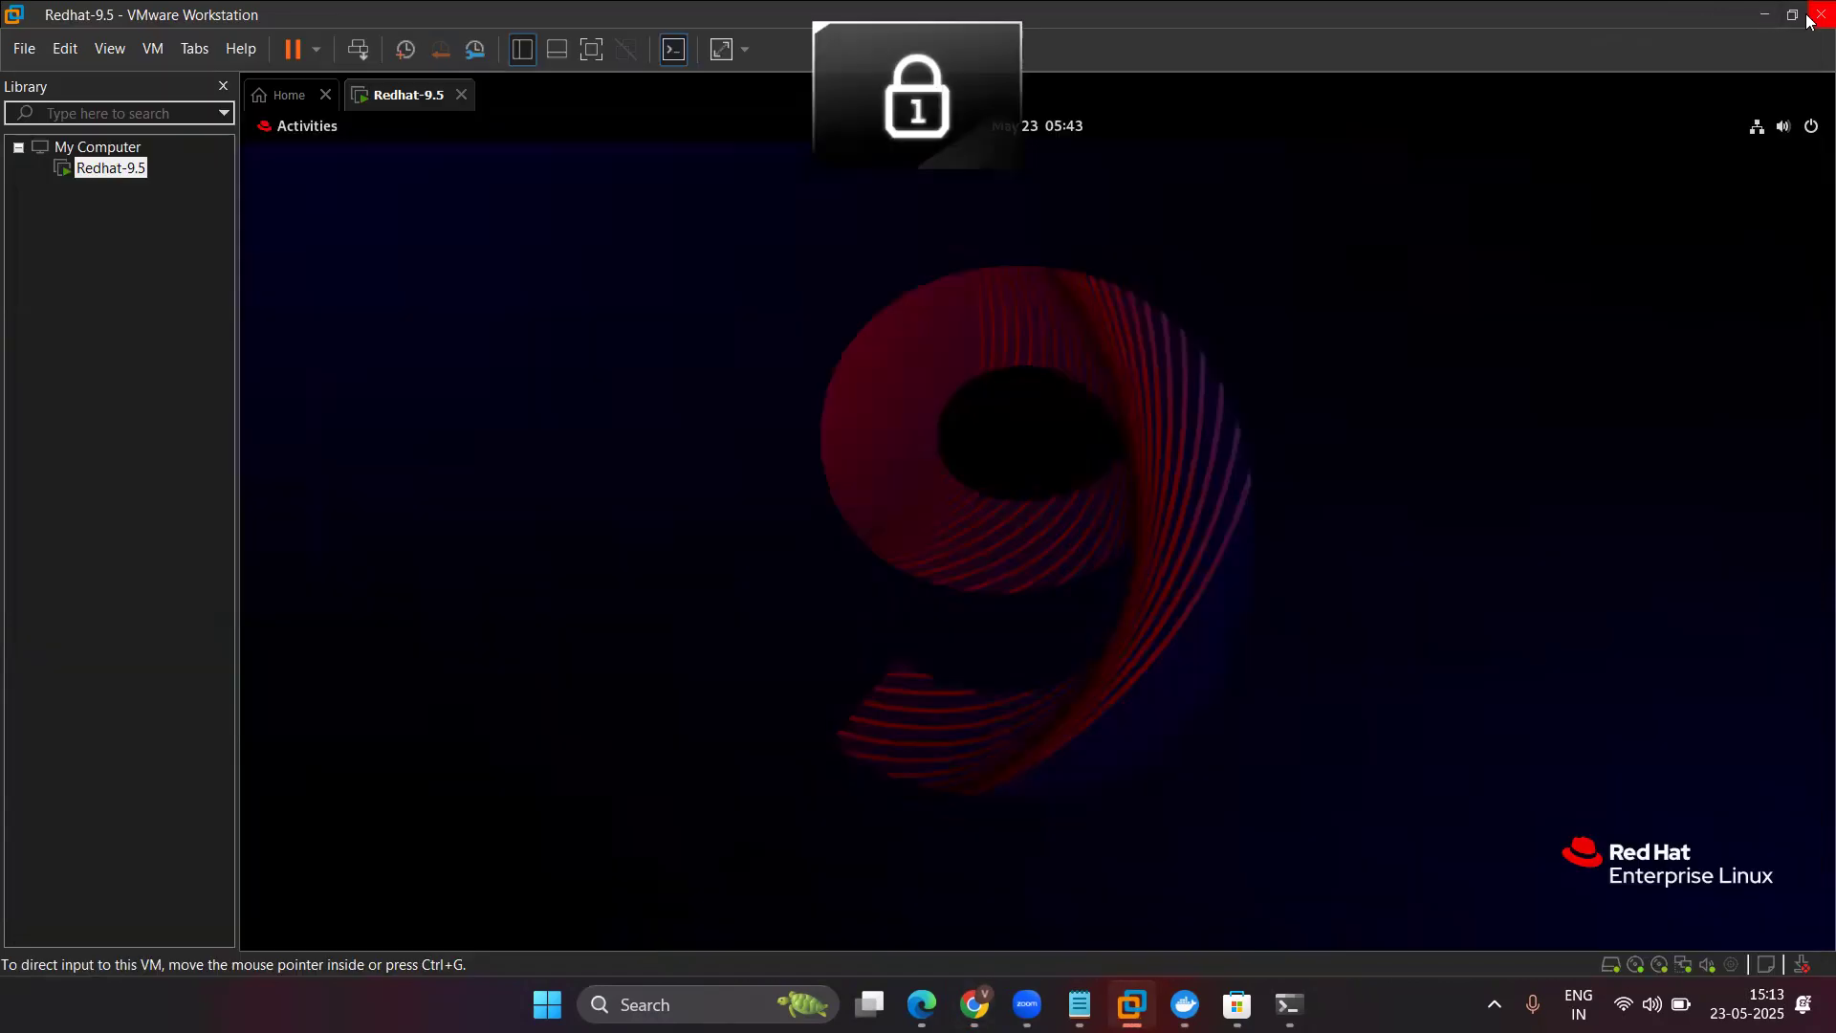
Suspend the Redhat-9.5 virtual machine while closing VMware Workstation, and close Docker Desktop.
left_click(403, 216)
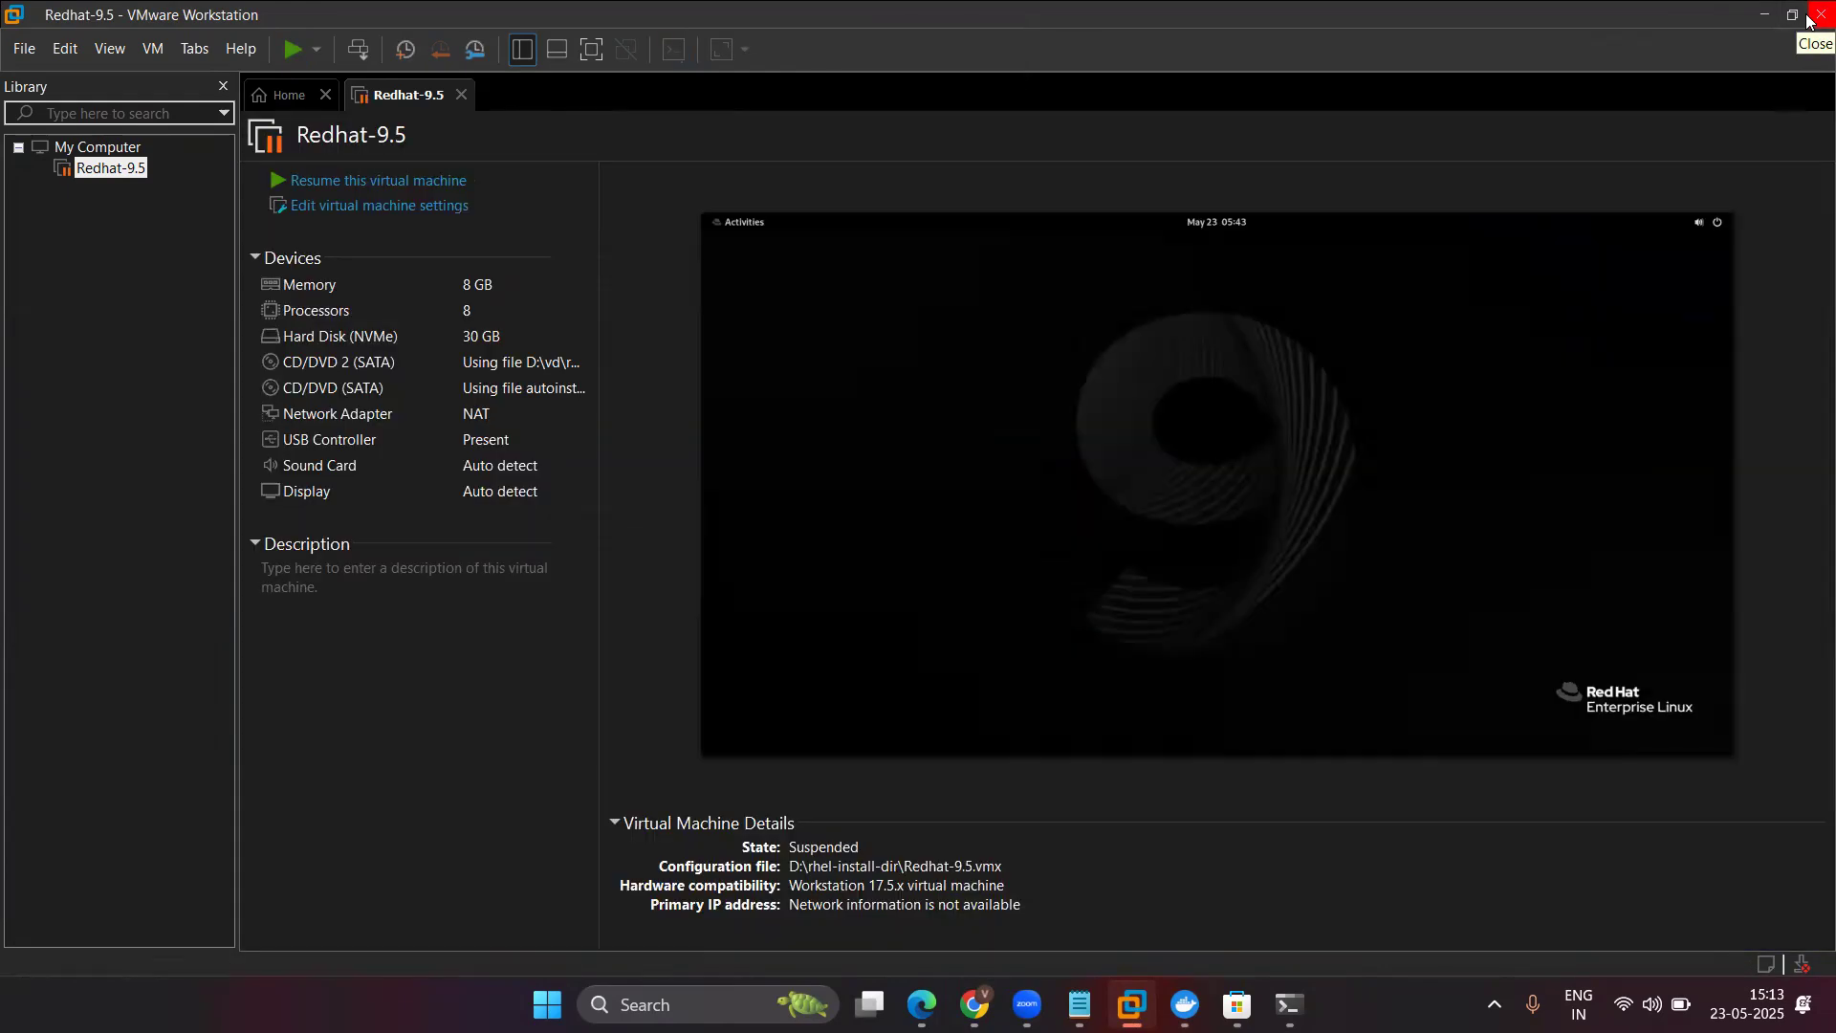
left_click(1810, 21)
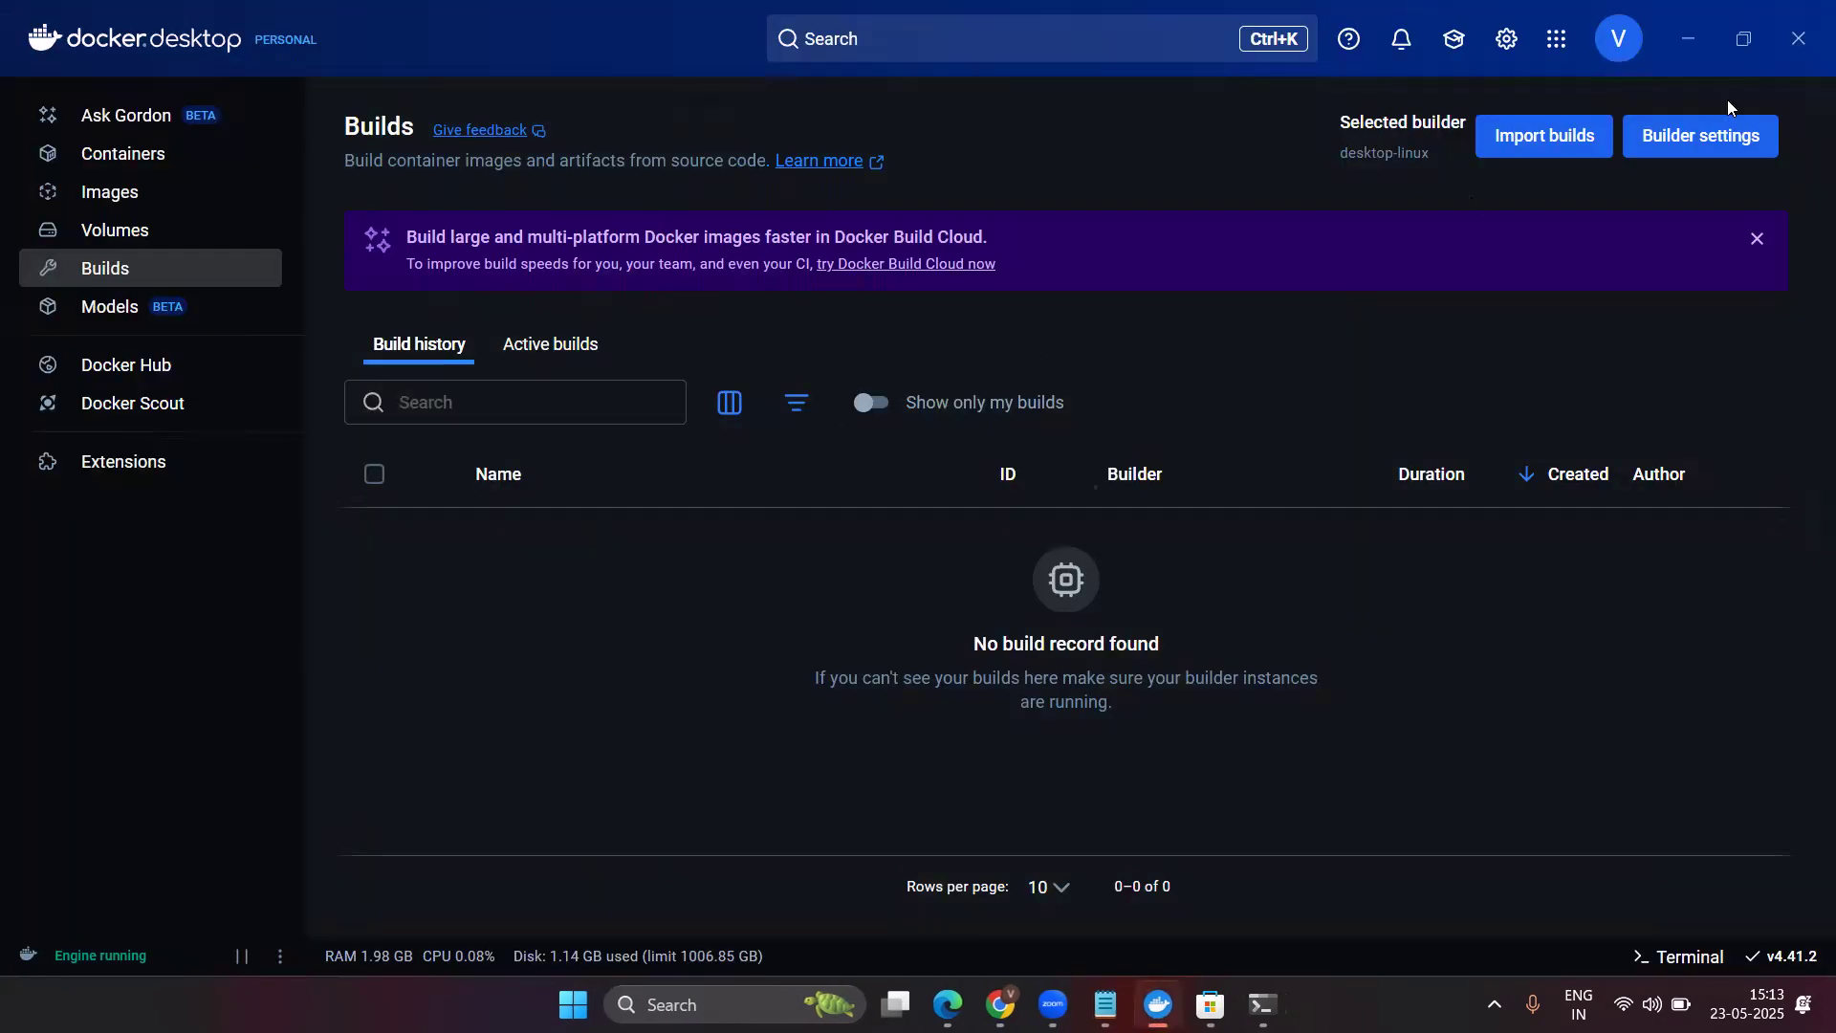
left_click(1808, 42)
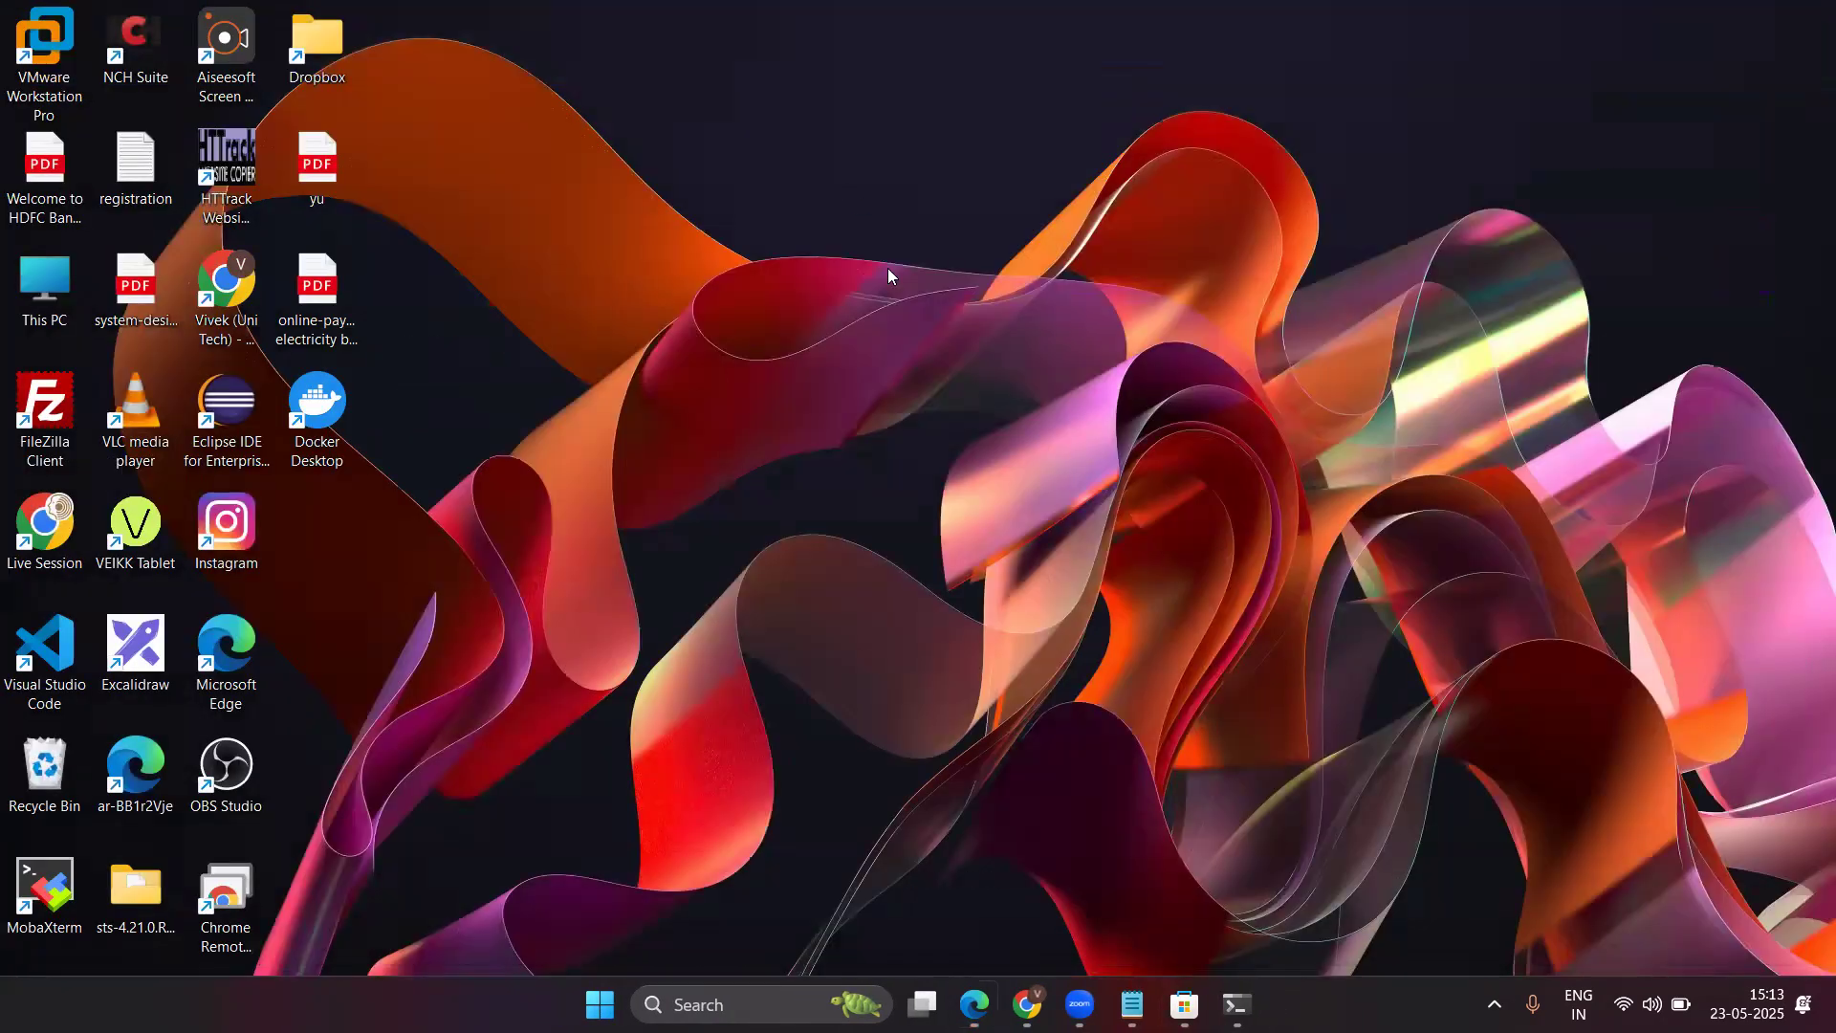